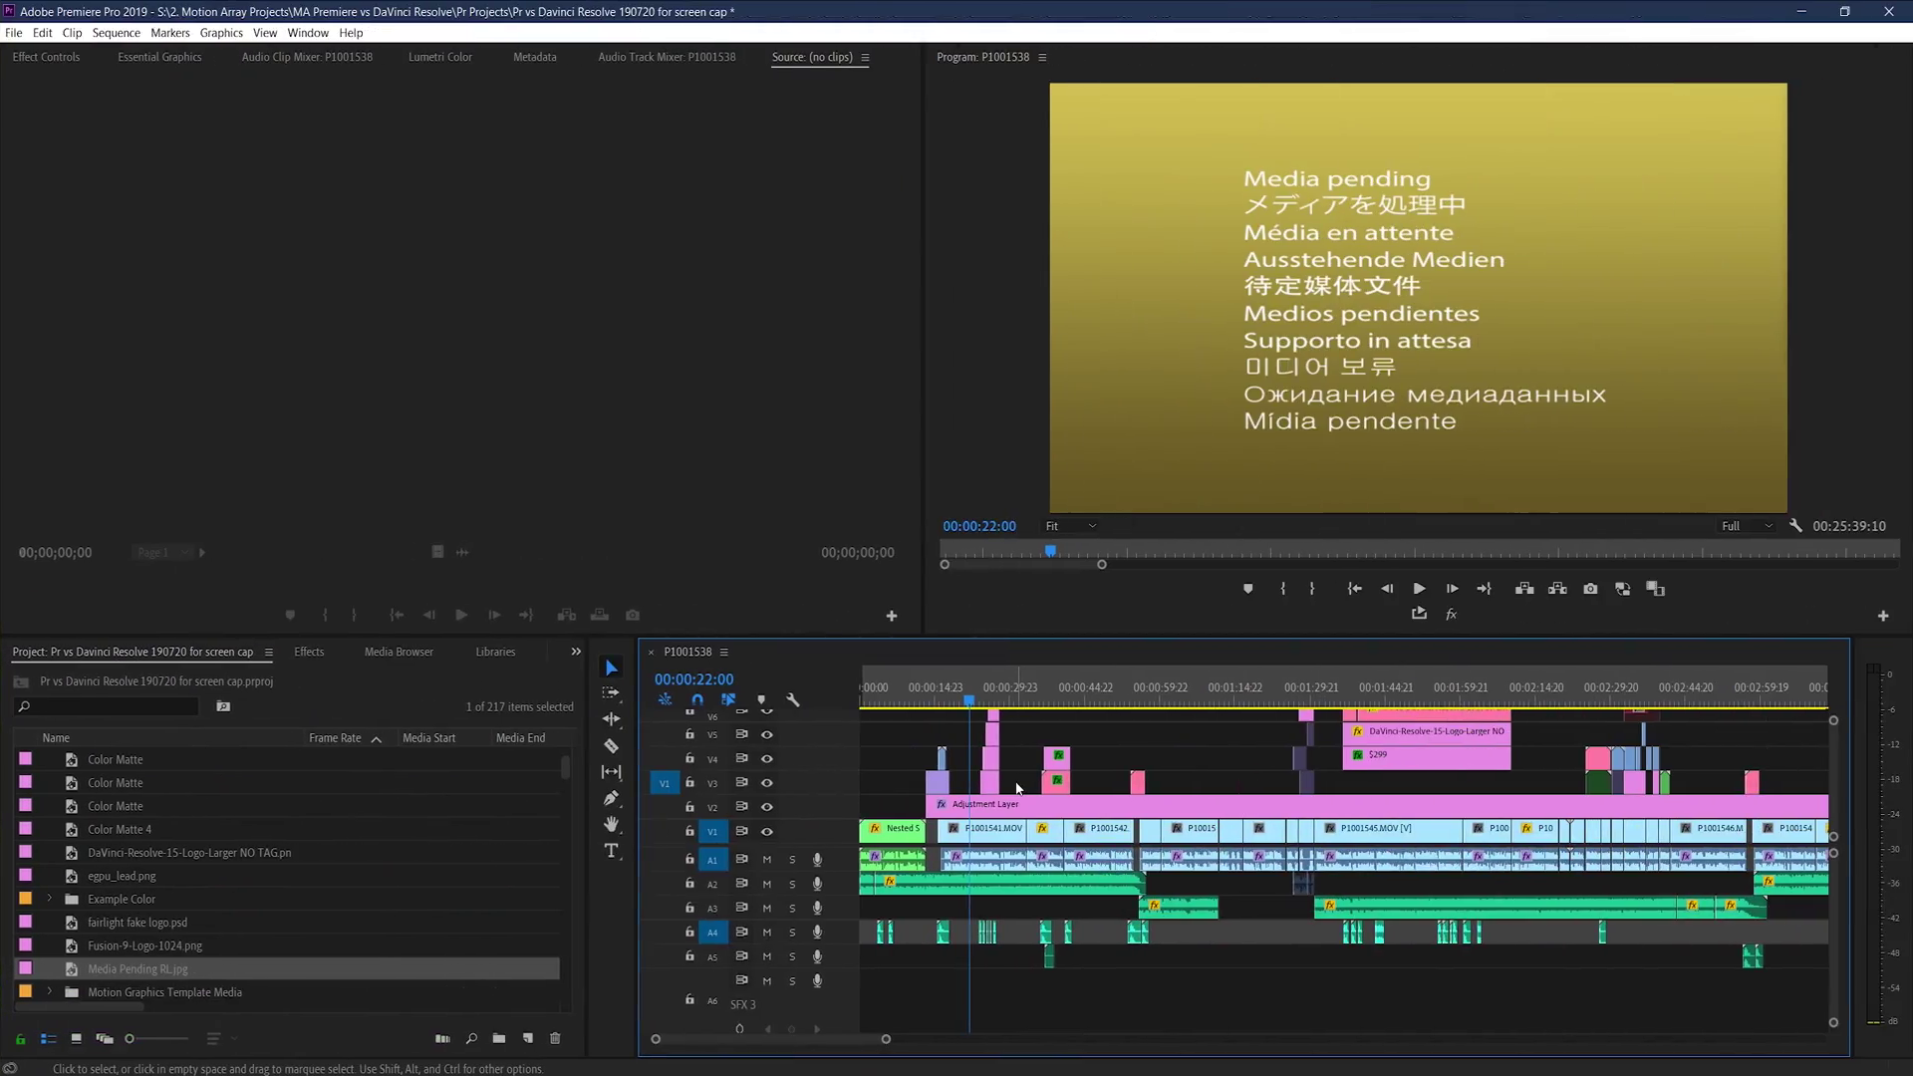
- Scrub to about 00:00:20 and zoom the timeline in. Play from 00:00:20:08 to show the Media pending frame
mouse_move(960, 708)
left_mouse_down()
mouse_move(895, 708)
mouse_move(985, 720)
mouse_move(965, 728)
left_mouse_up()
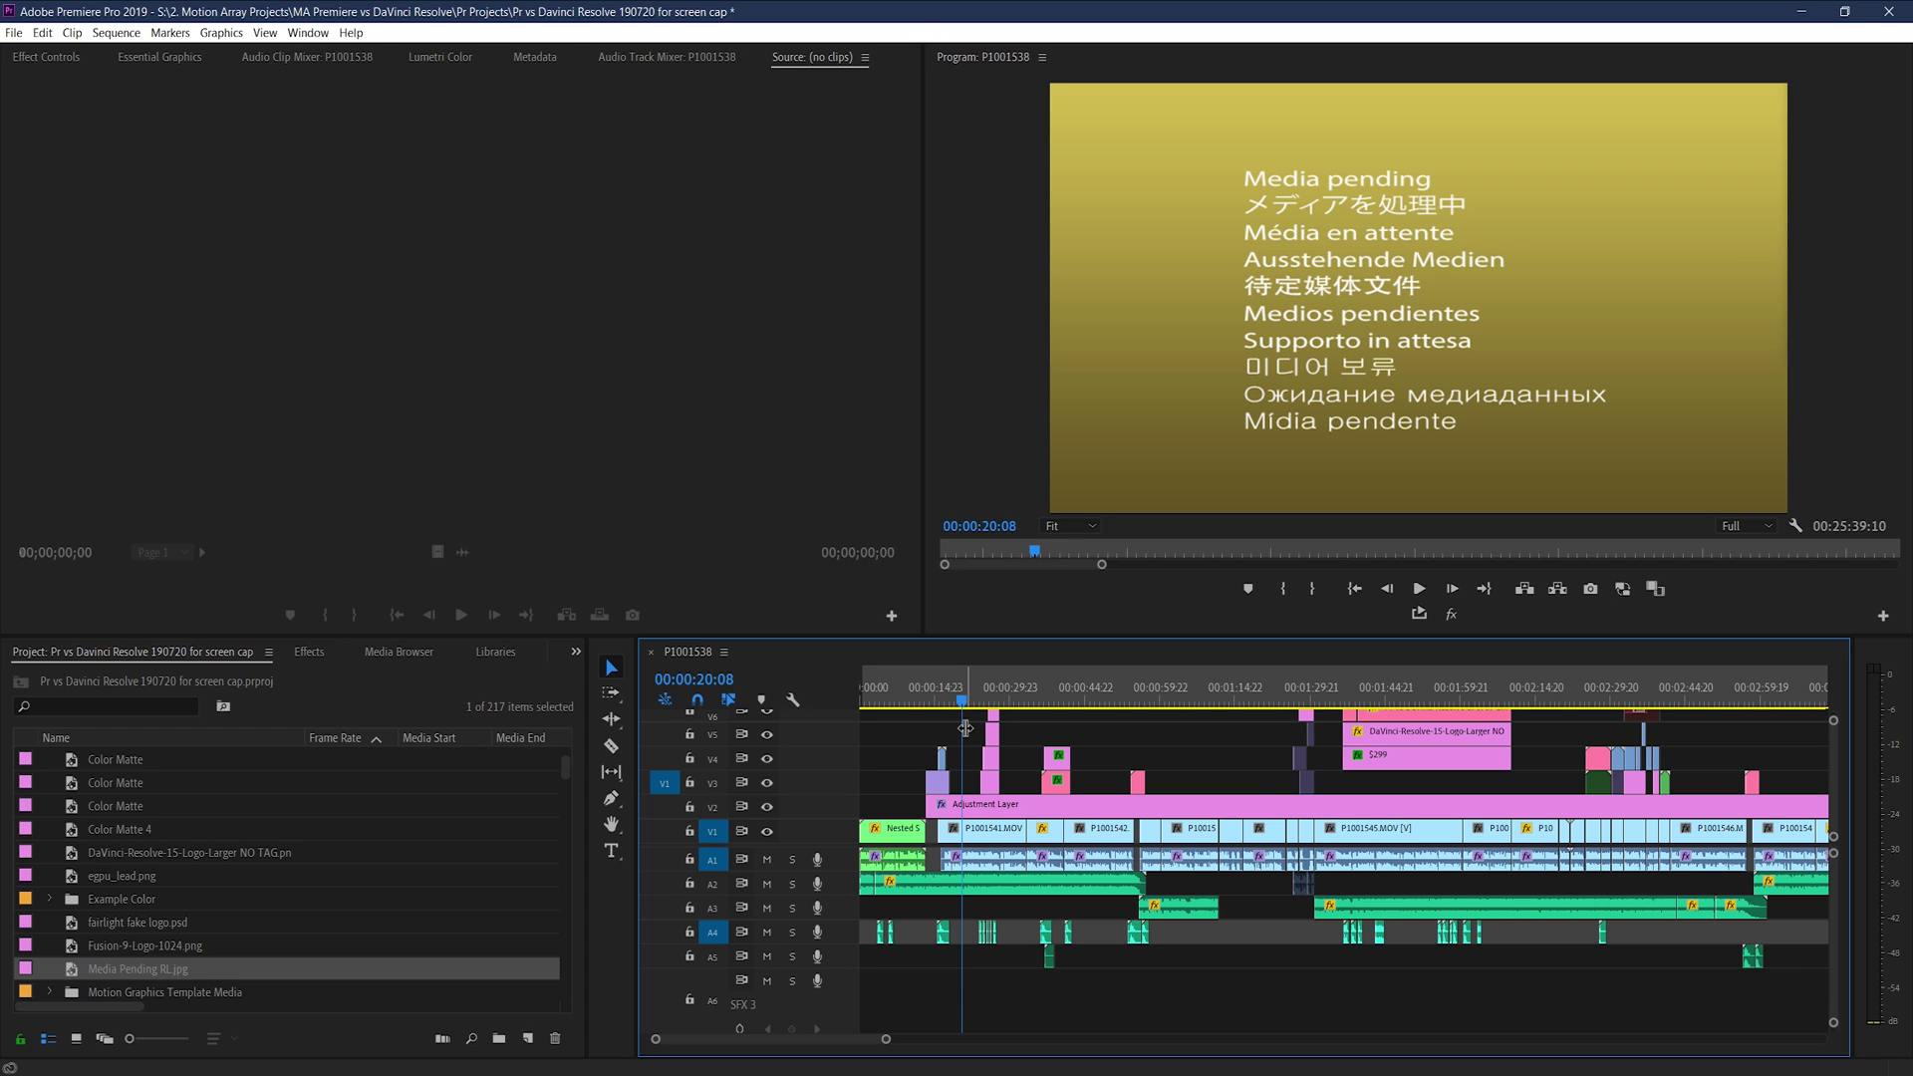
key("equal")
key("equal")
key("space")
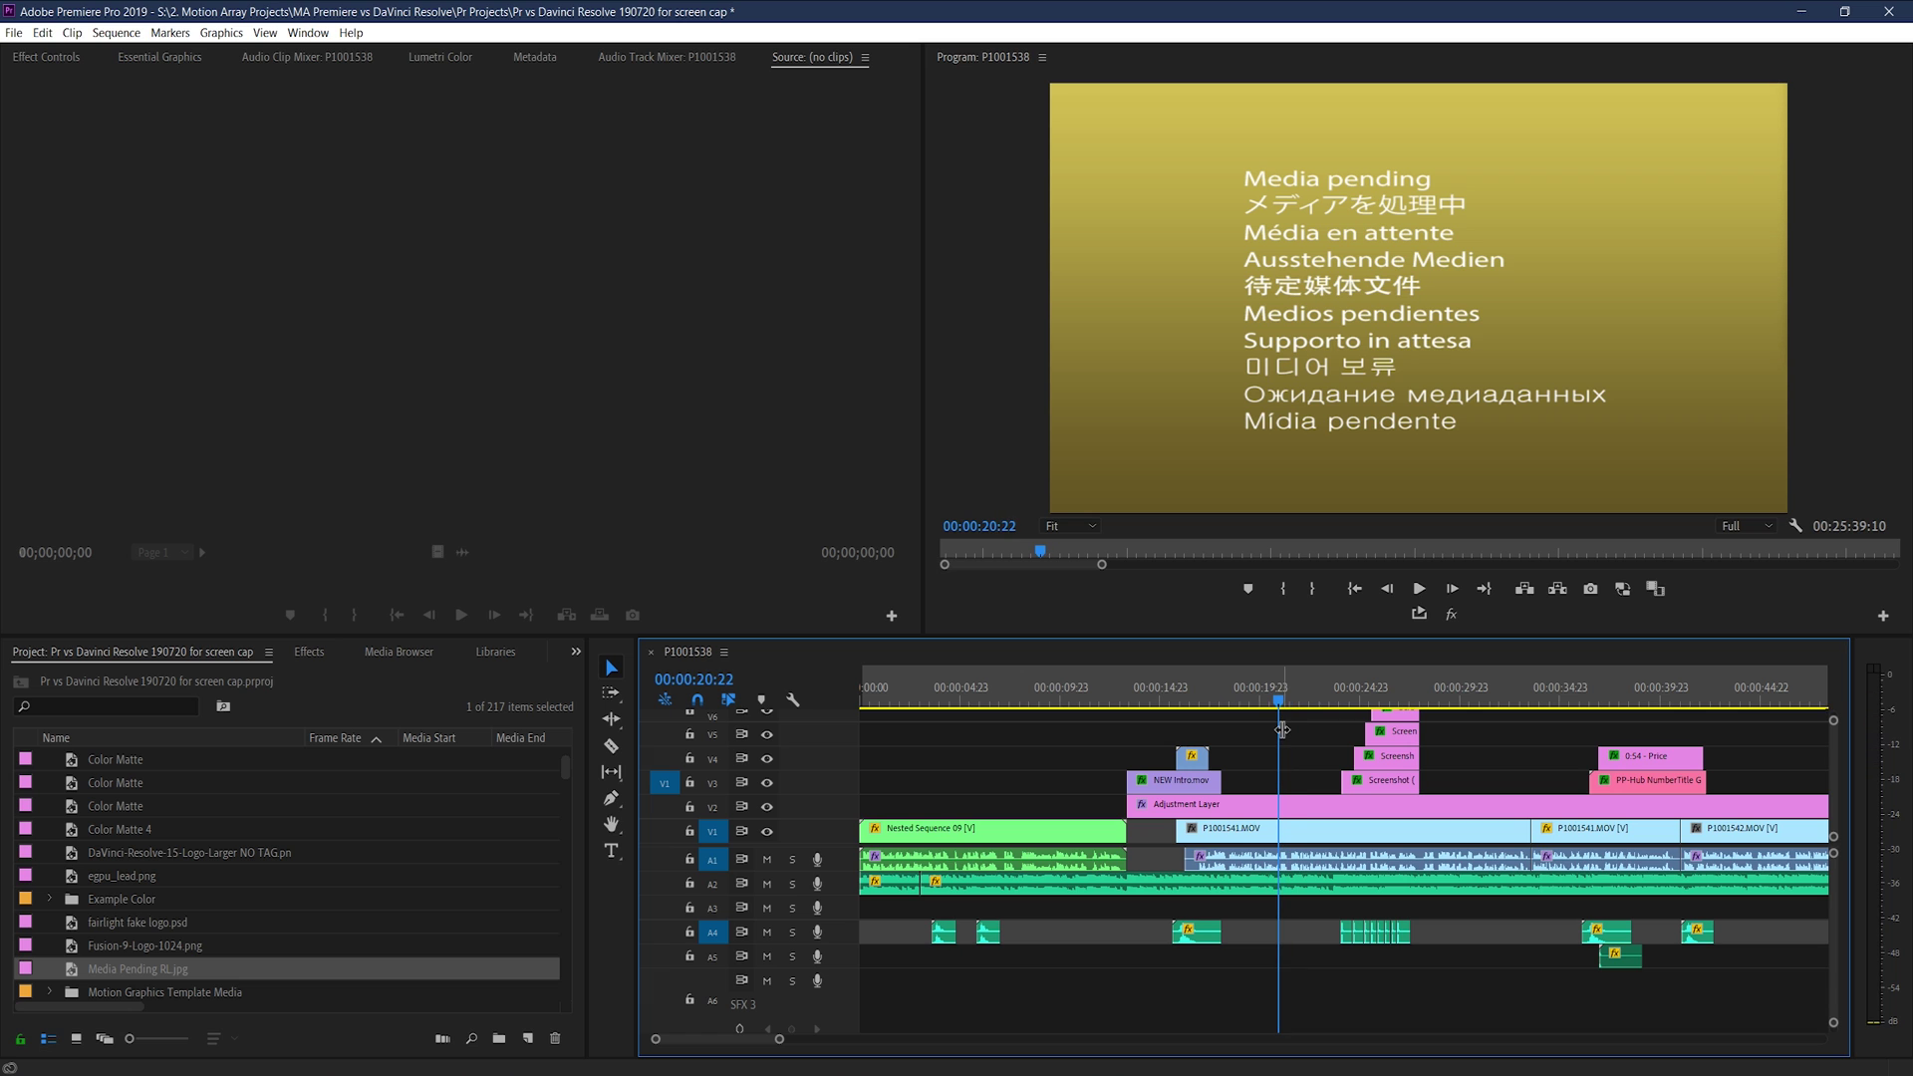
- Disable and then re-enable the Adjustment Layer clip on V2
left_click(1295, 805)
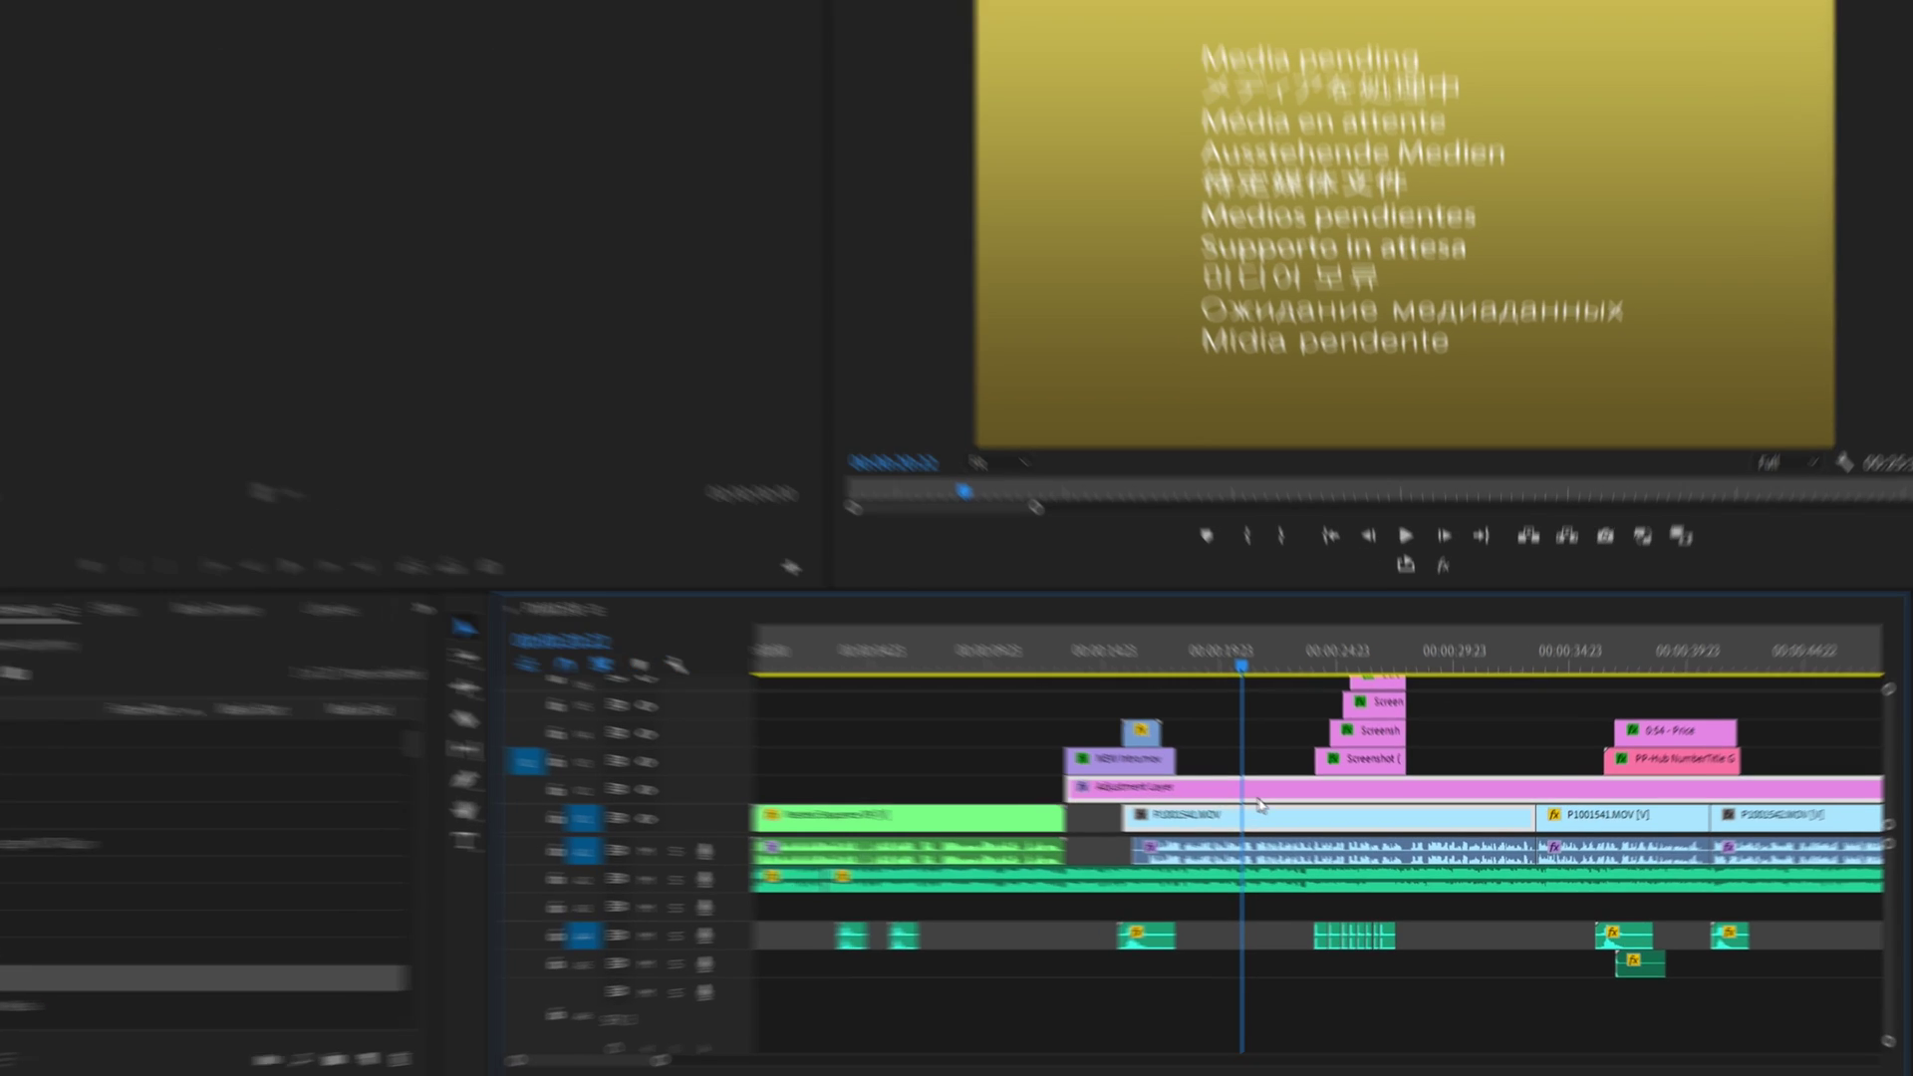
right_click(1260, 803)
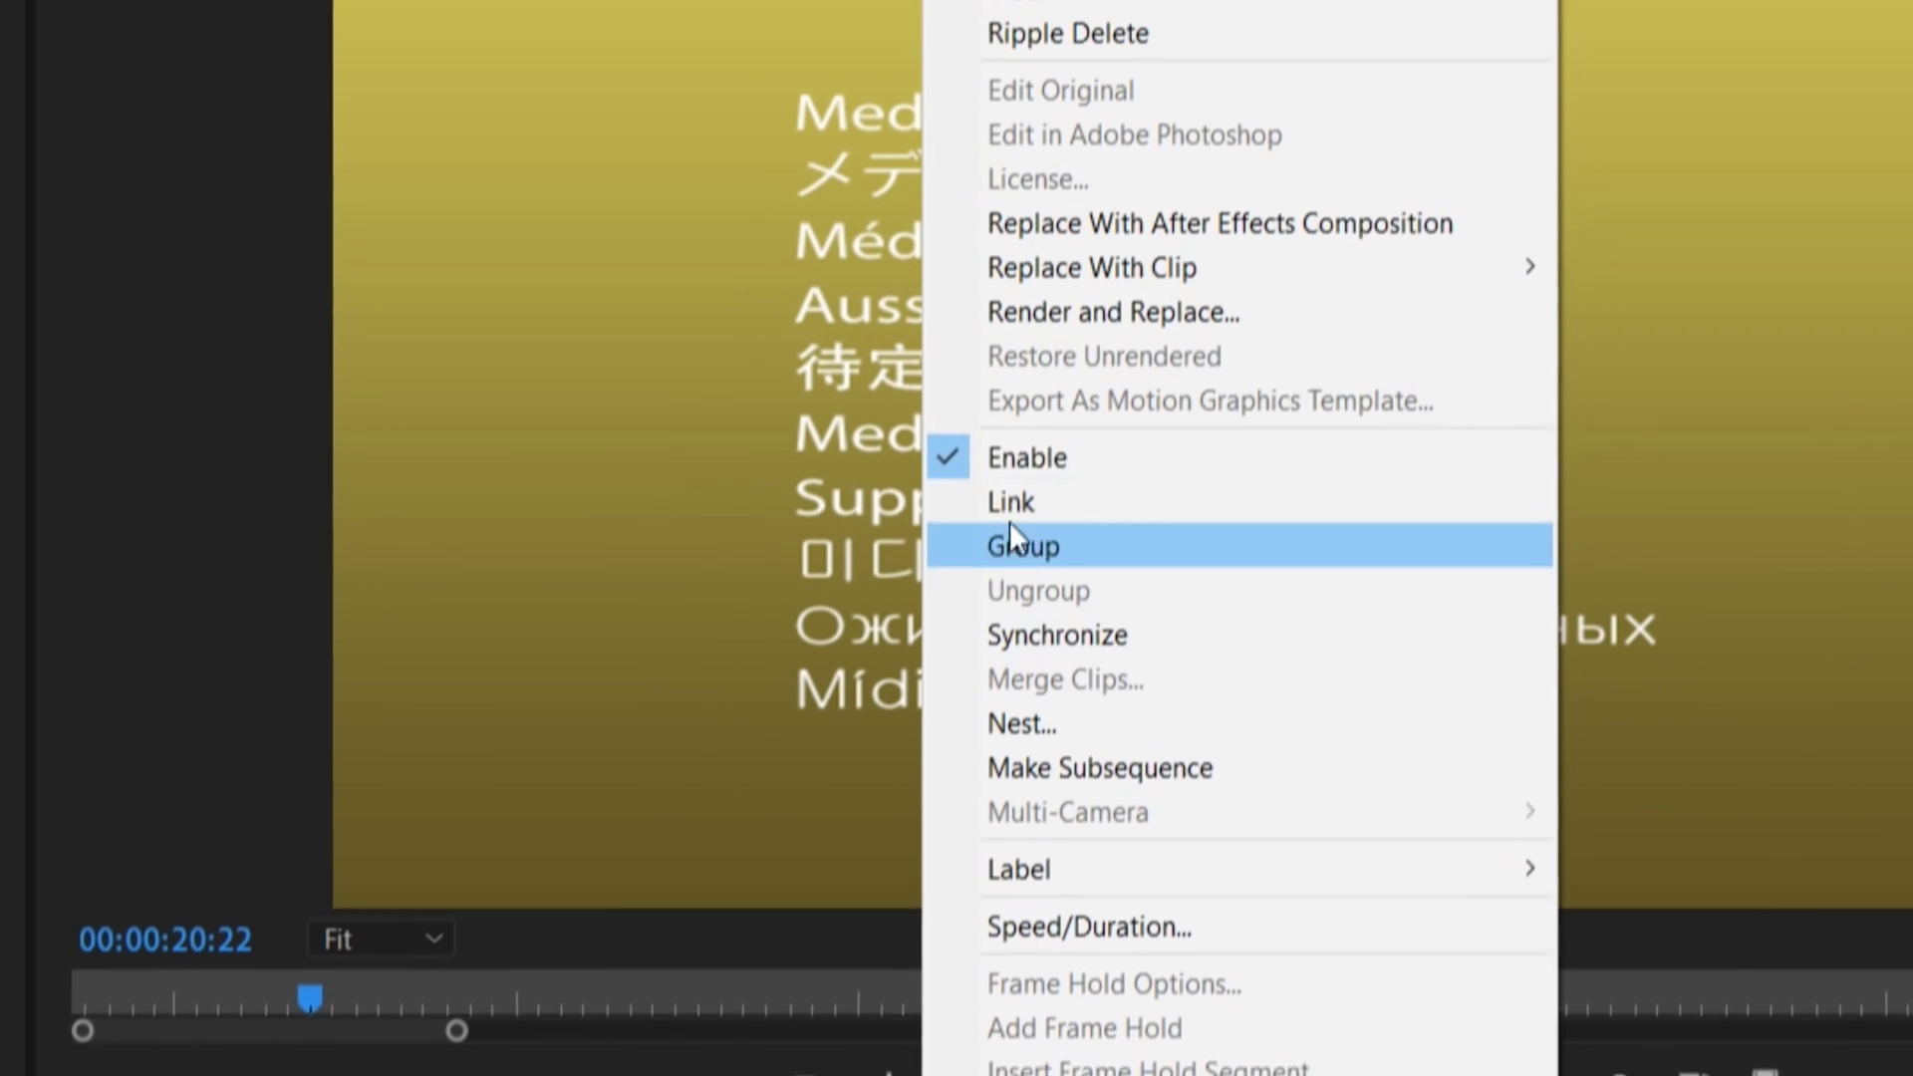
left_click(1030, 470)
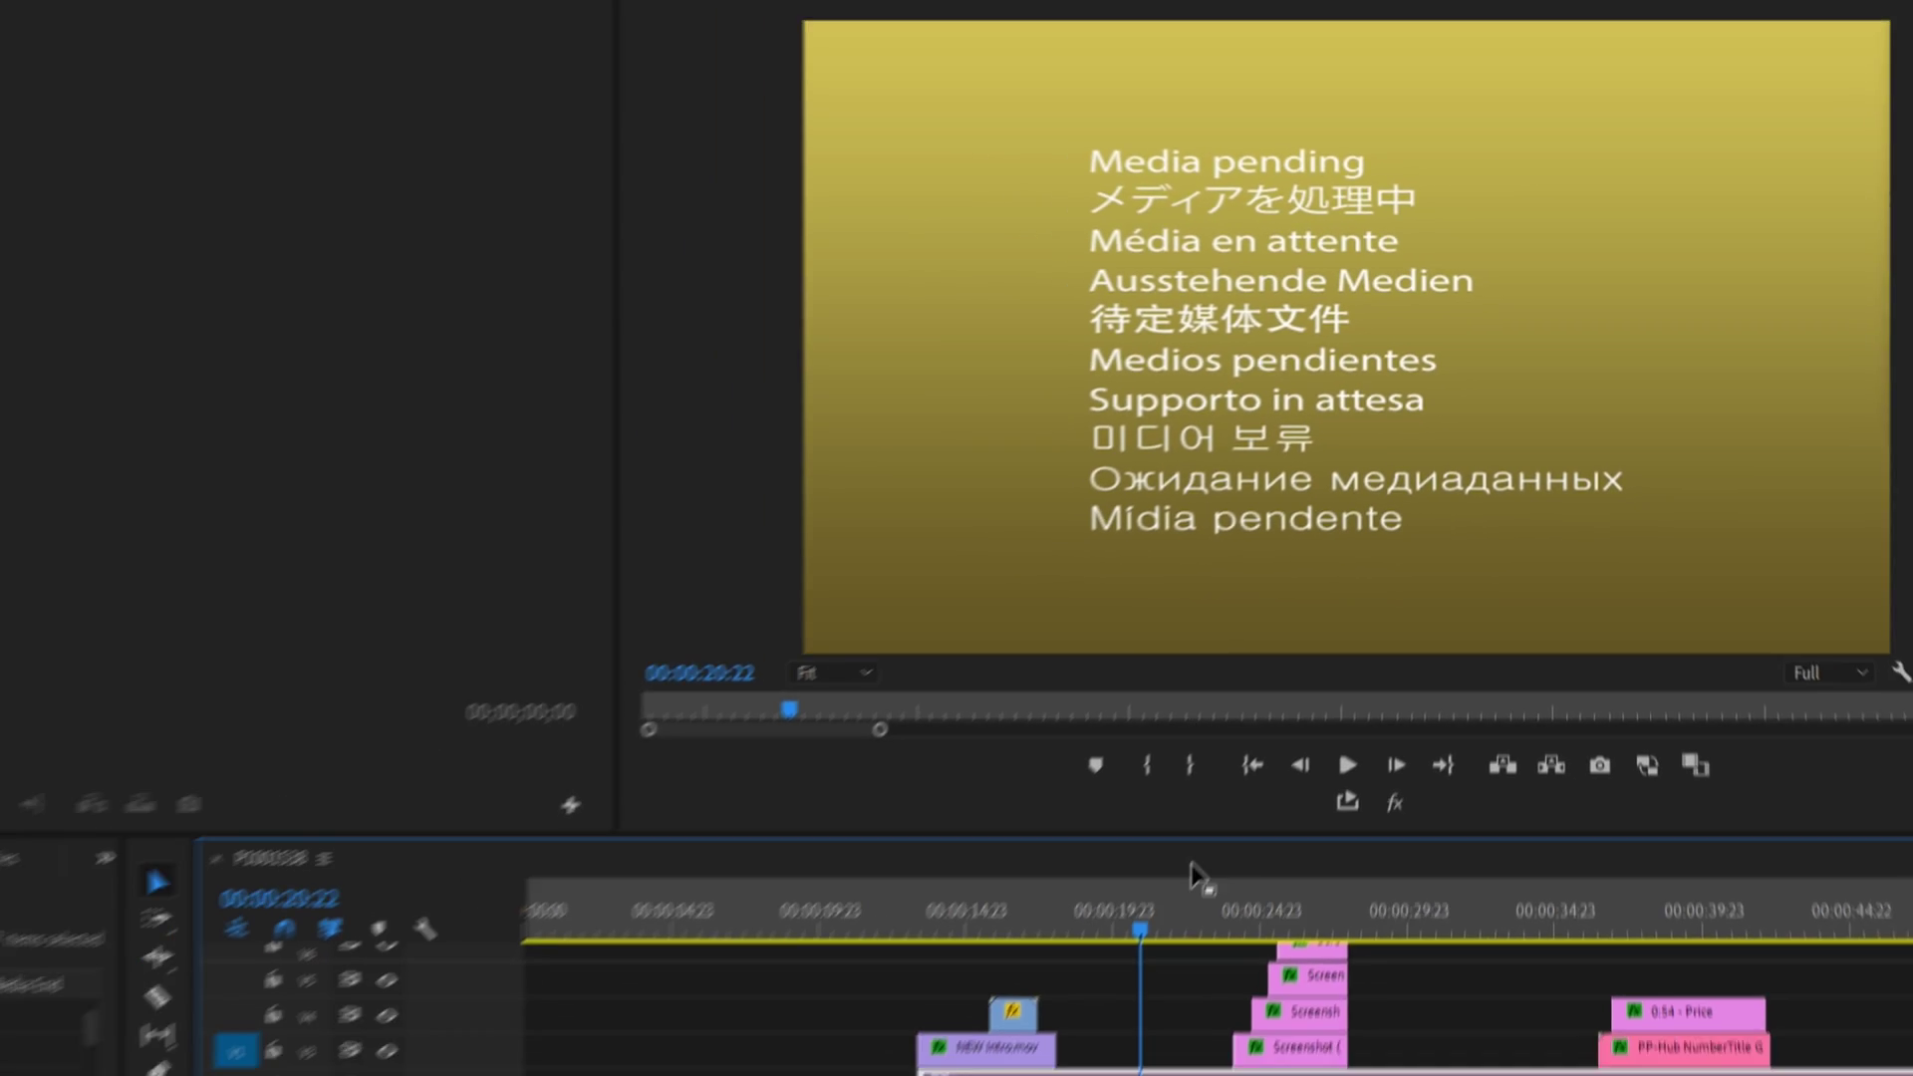
right_click(1298, 803)
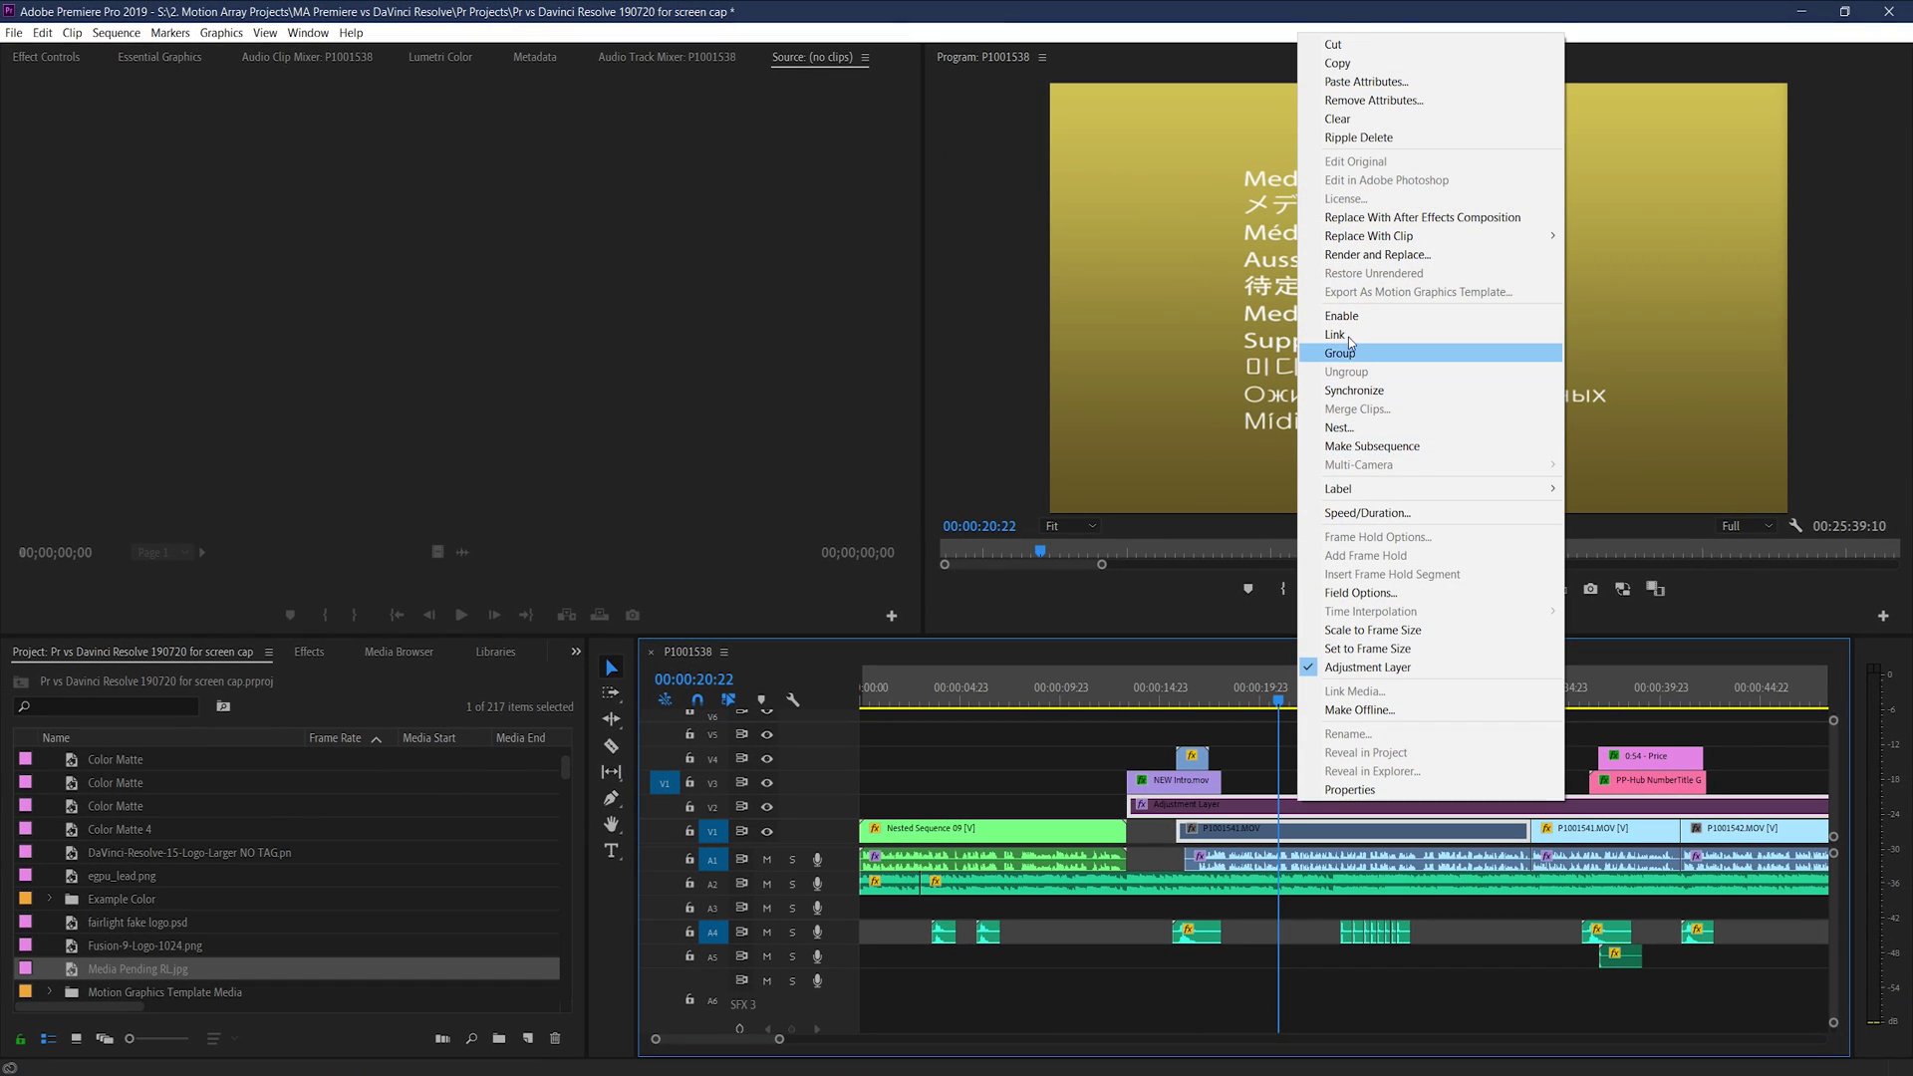
left_click(1342, 317)
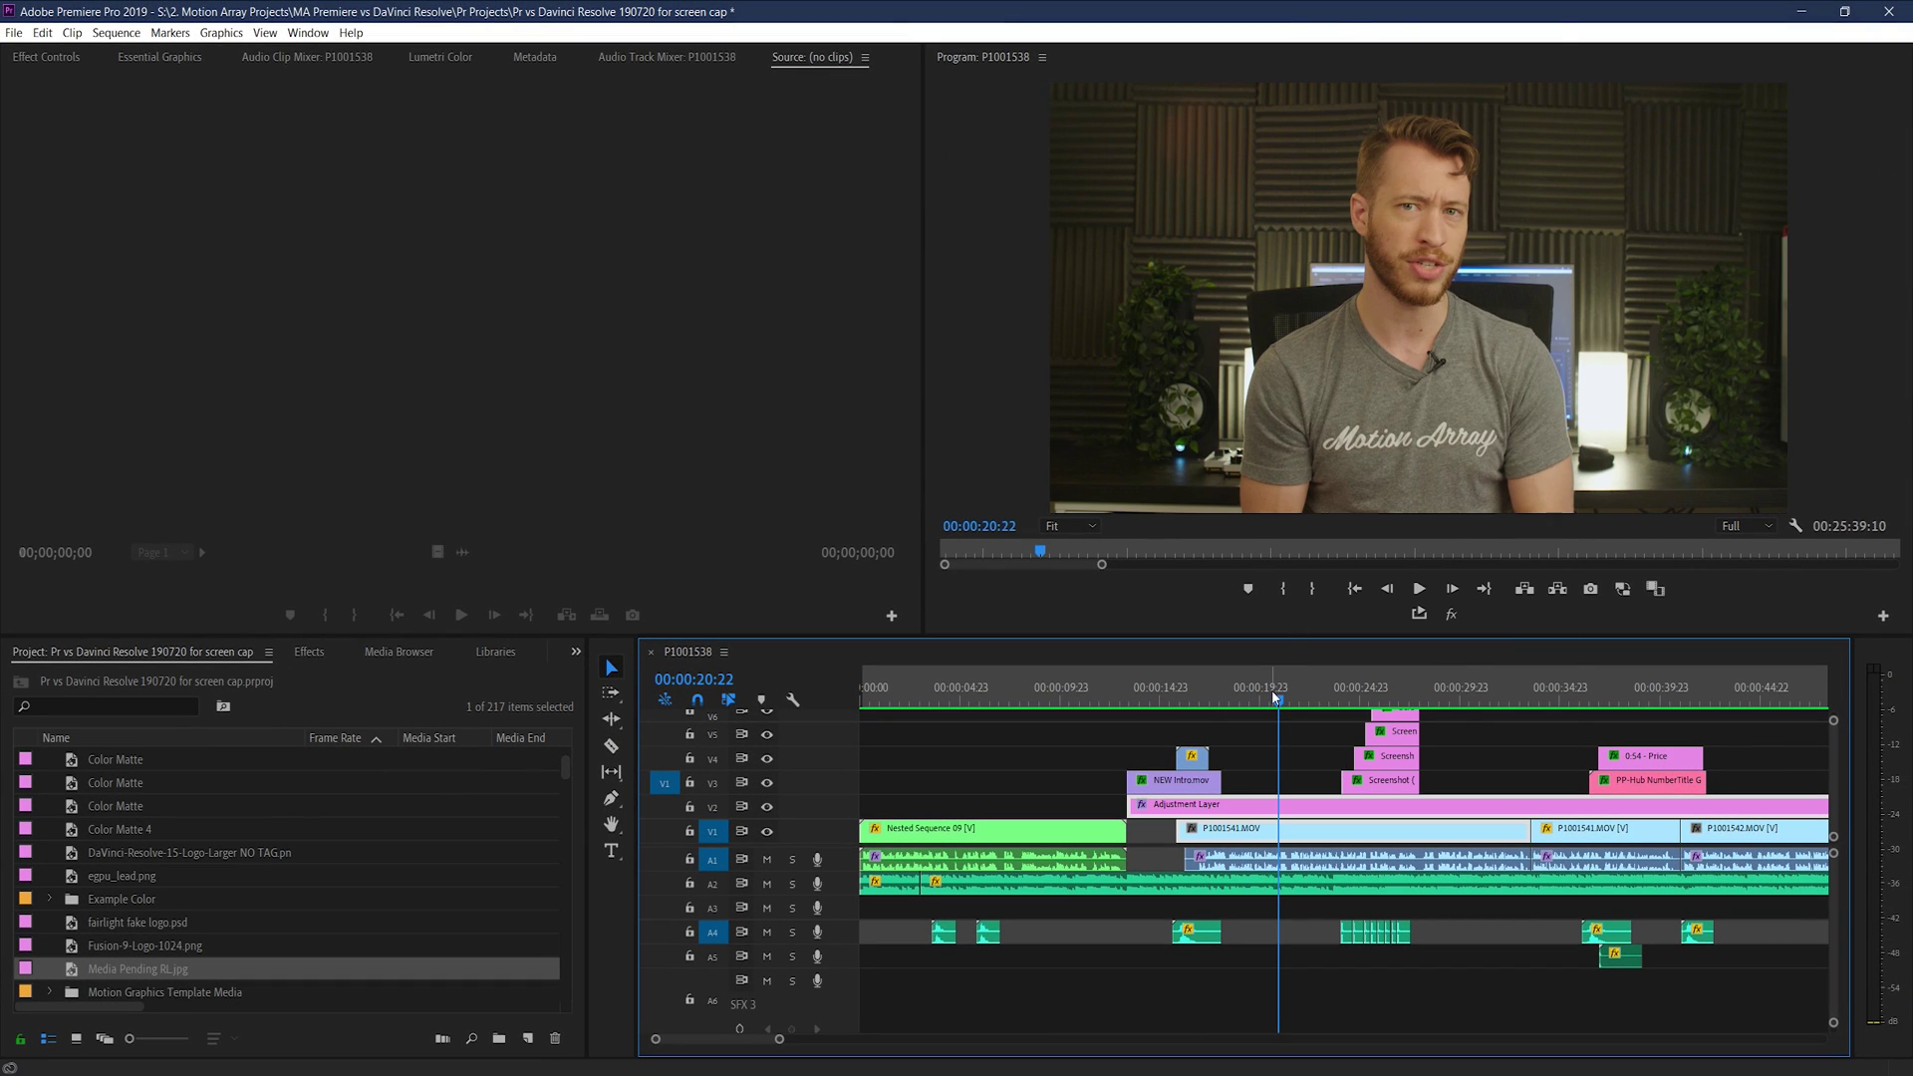
- Return the playhead to 00:00:20:08 and zoom out. Disable and then re-enable every clip in the sequence
left_click_drag(1275, 697, 1270, 698)
key("minus")
key("minus")
key("minus")
key("minus")
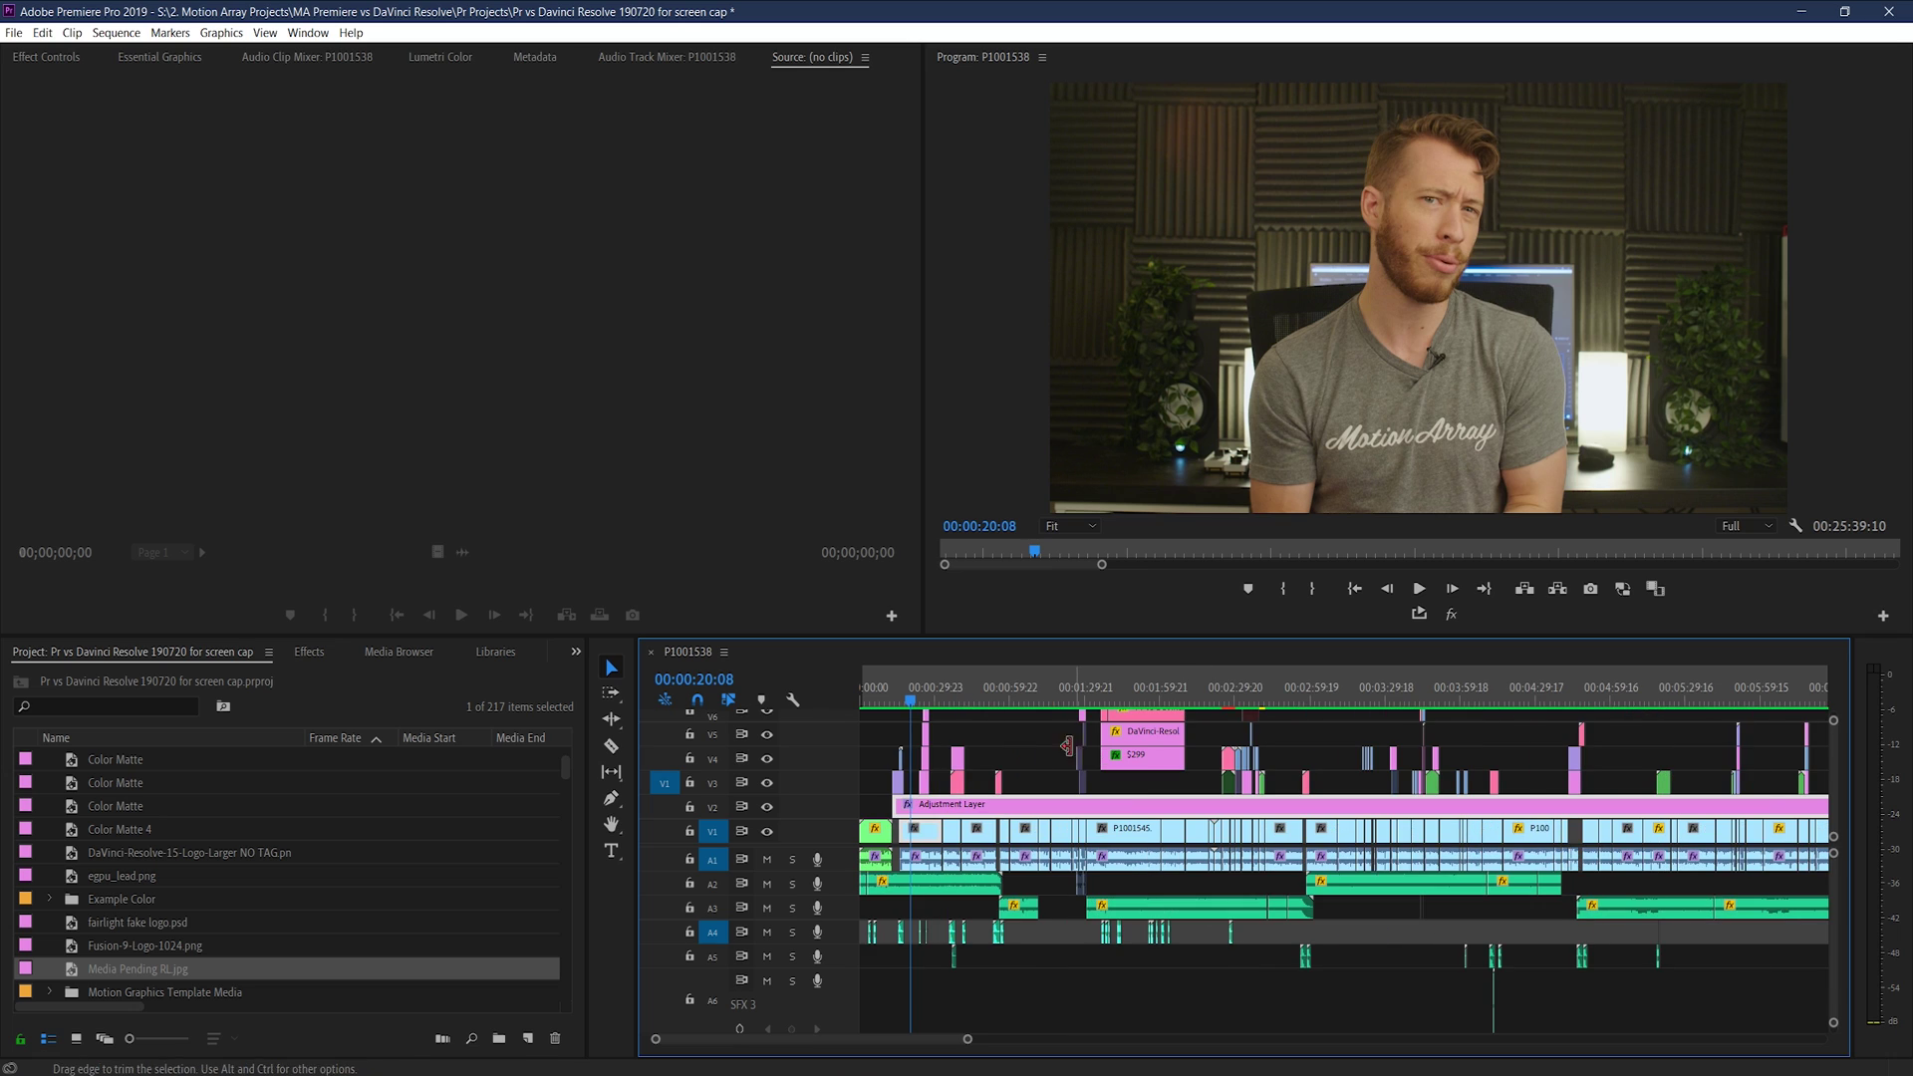
key("ctrl+a")
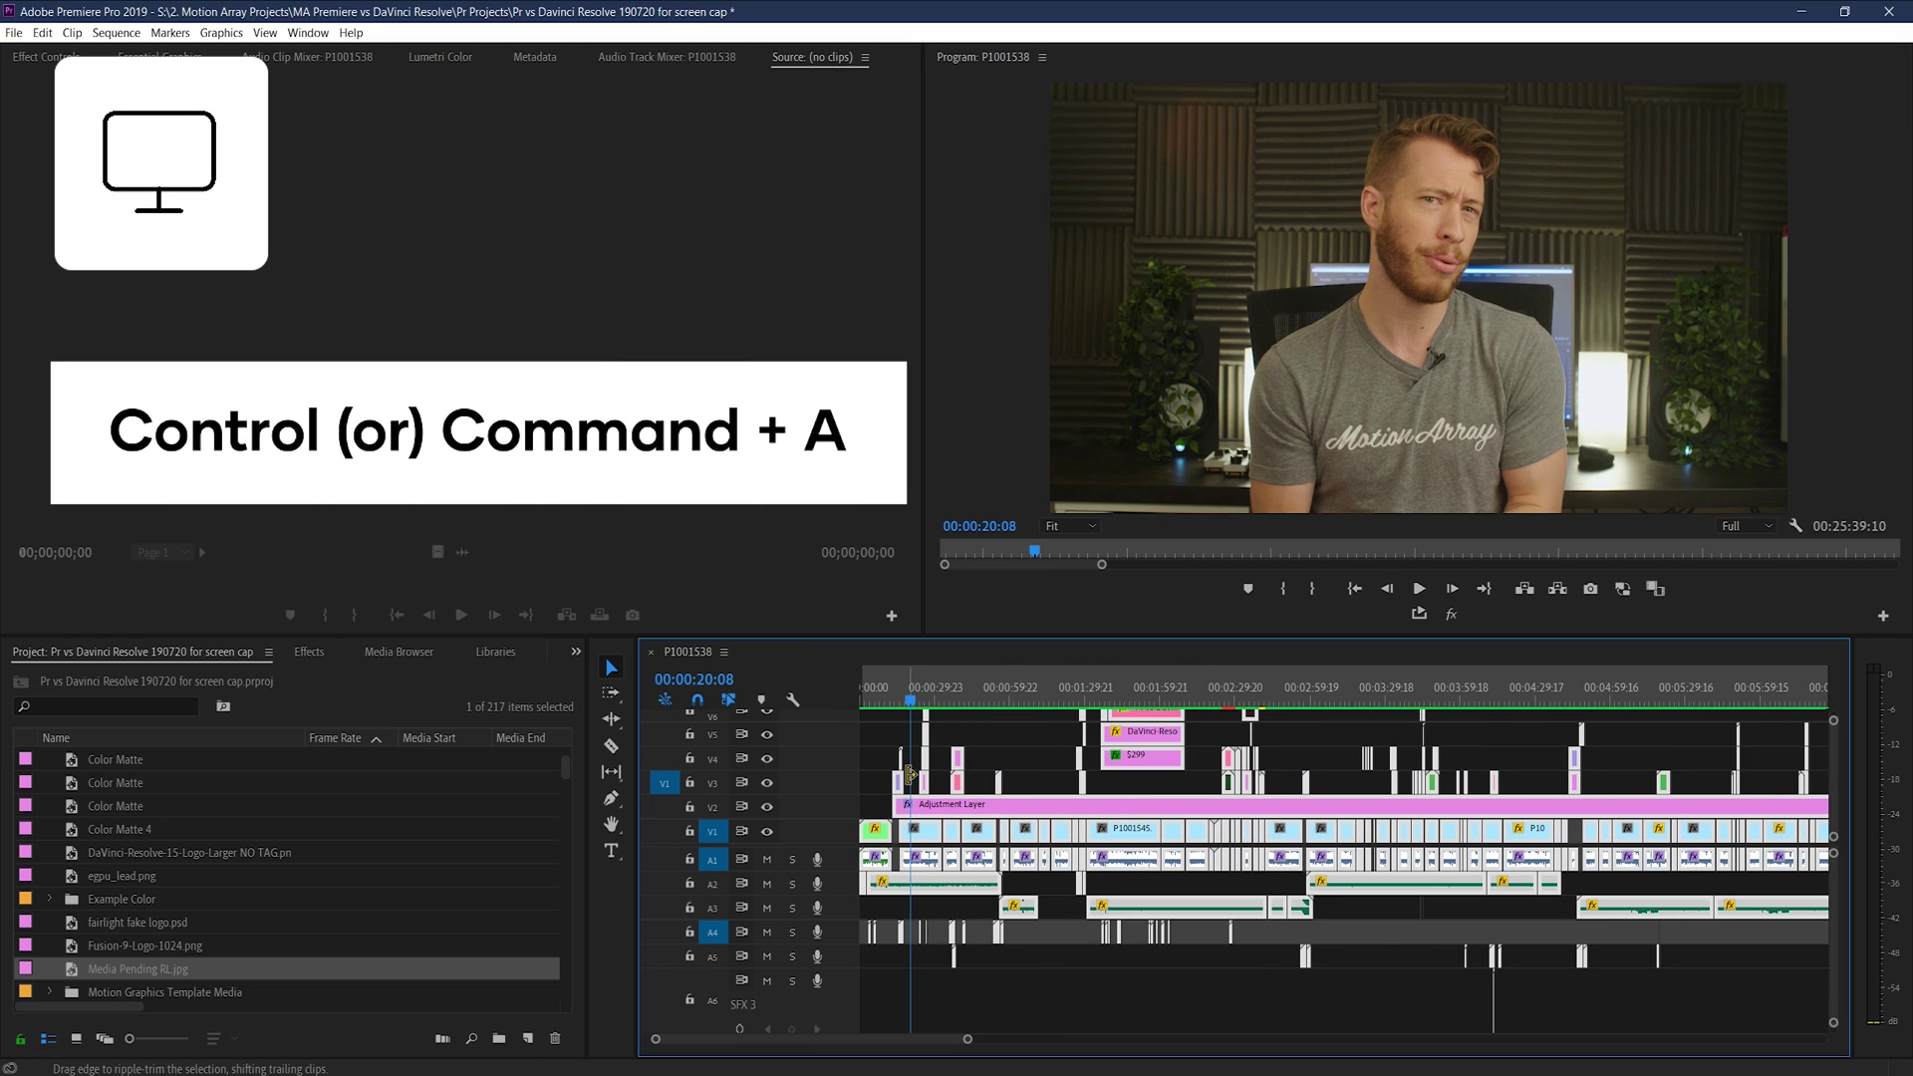
right_click(1046, 807)
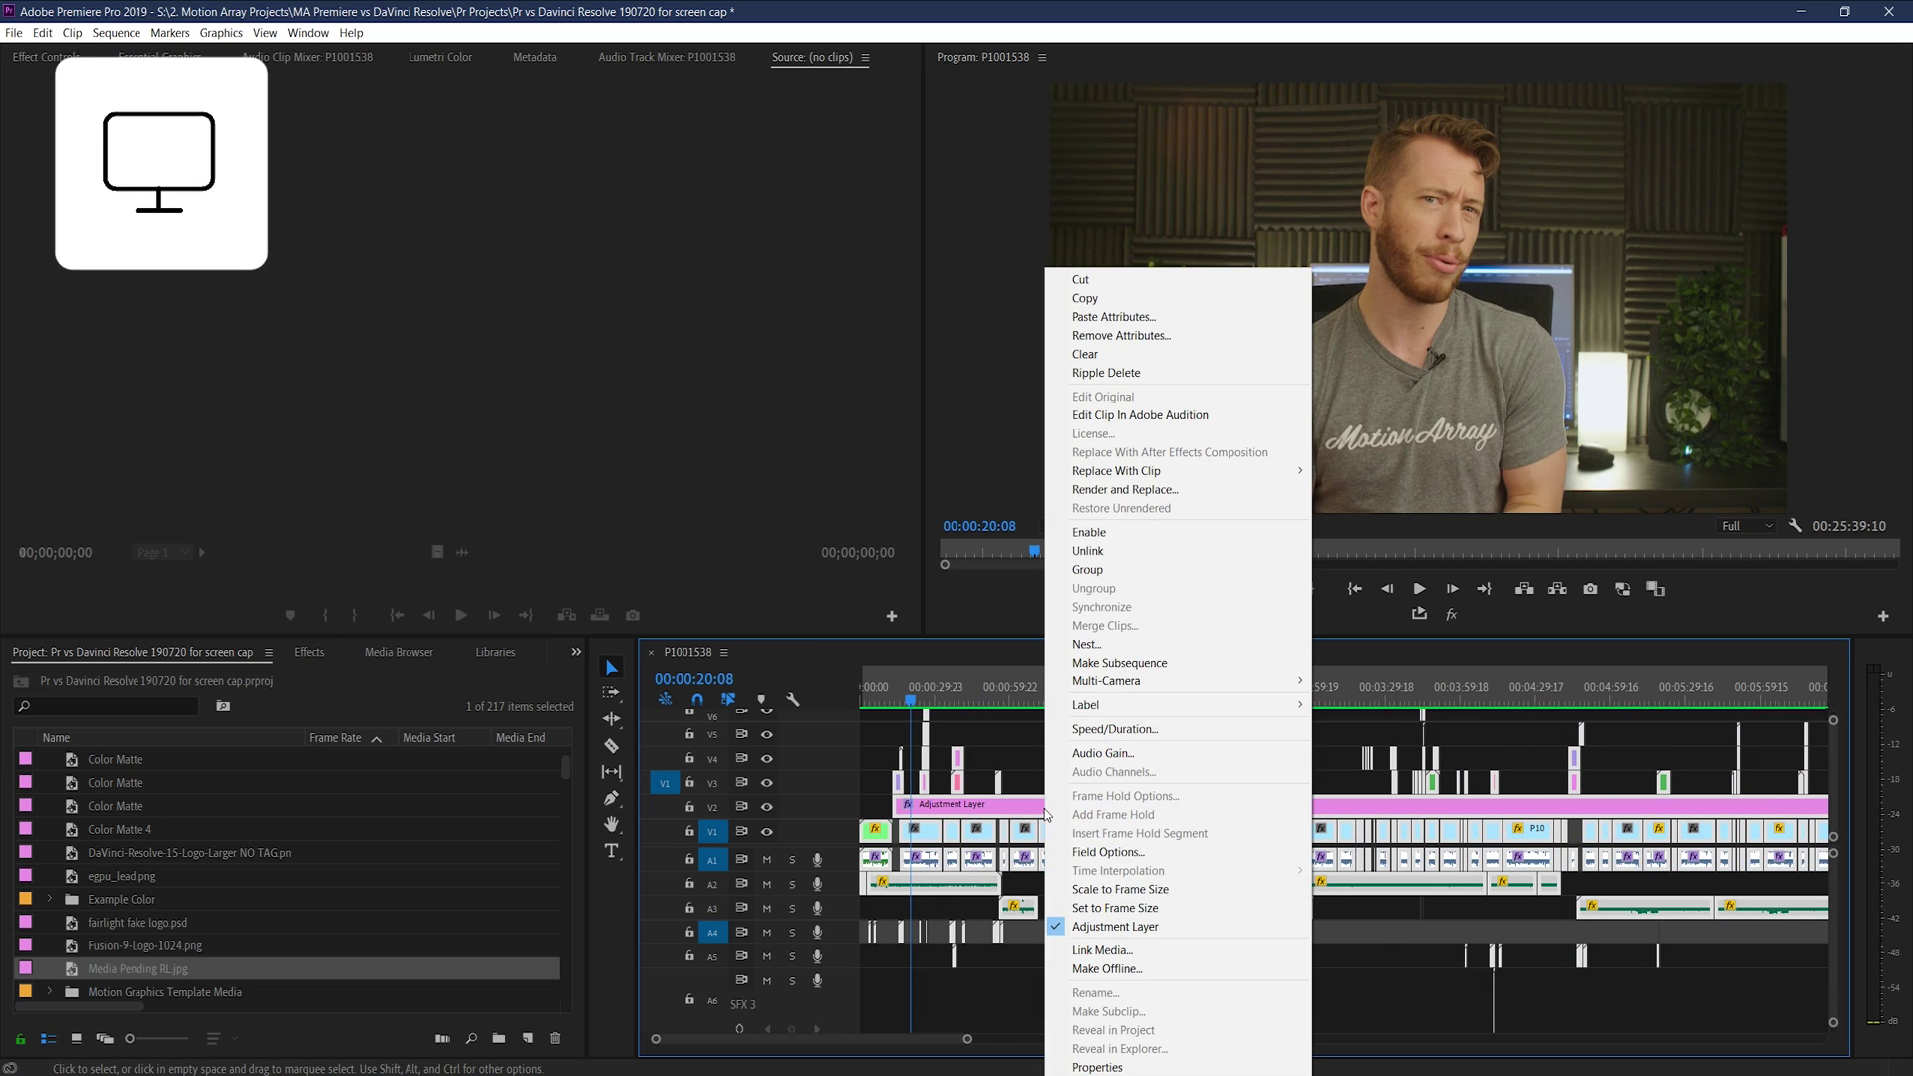
left_click(1089, 532)
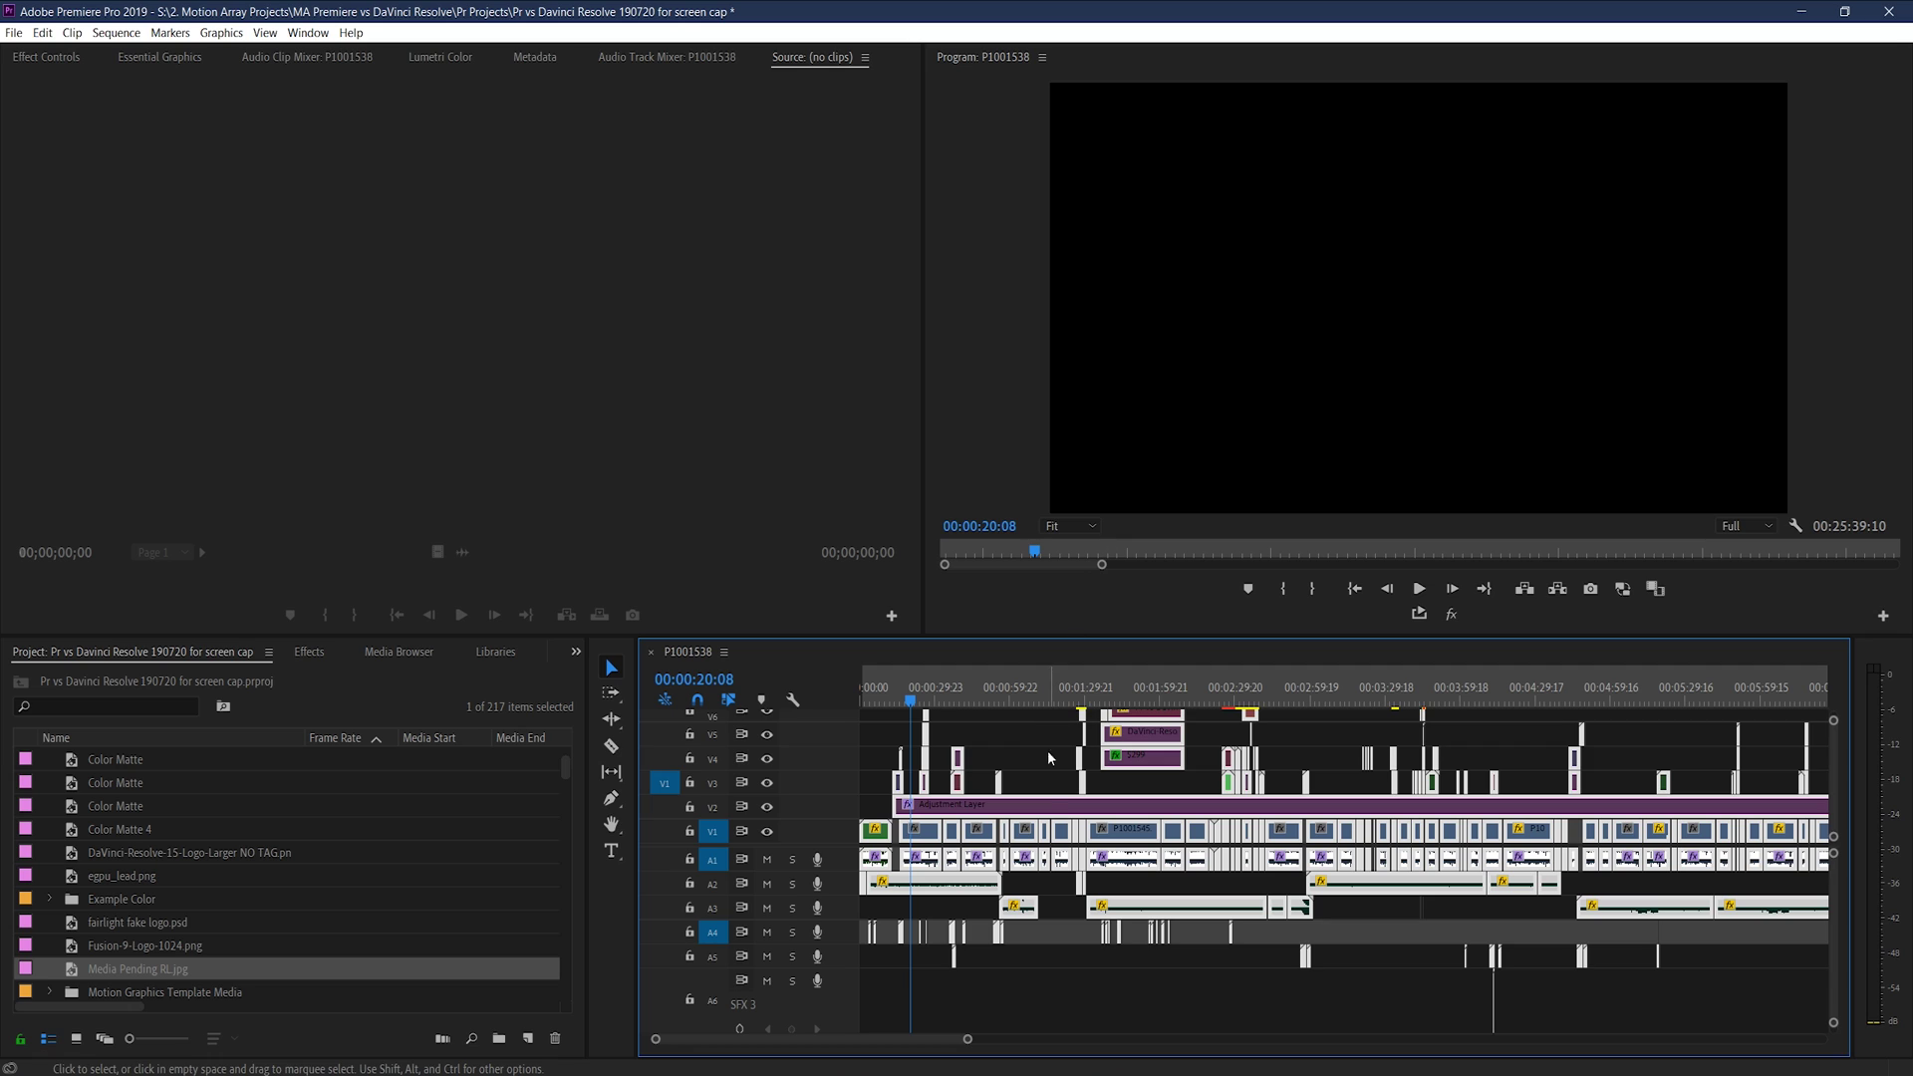
right_click(1043, 817)
left_click(1130, 548)
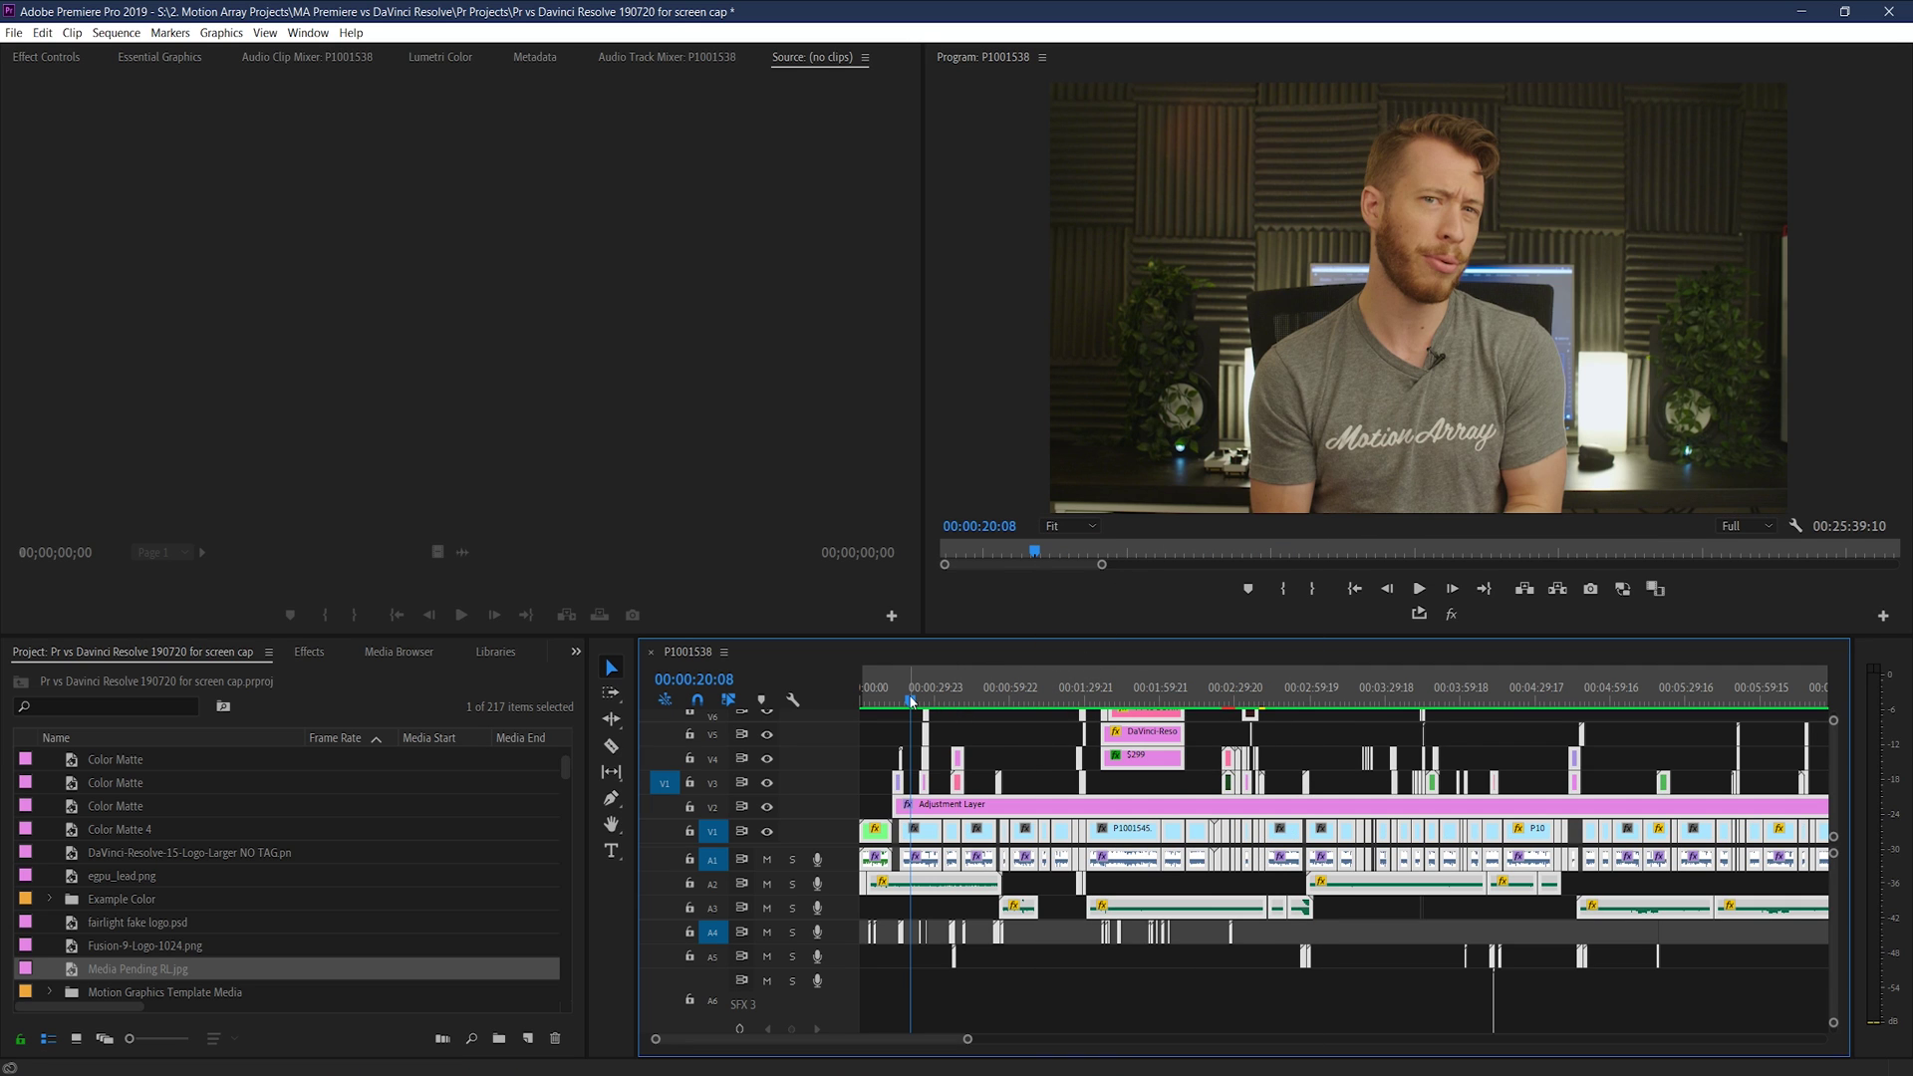
- Stretch the PP-Hub NumberTitle GFX clip's end to 00:00:57:05 and razor the Adjustment Layer at that frame
left_click(858, 706)
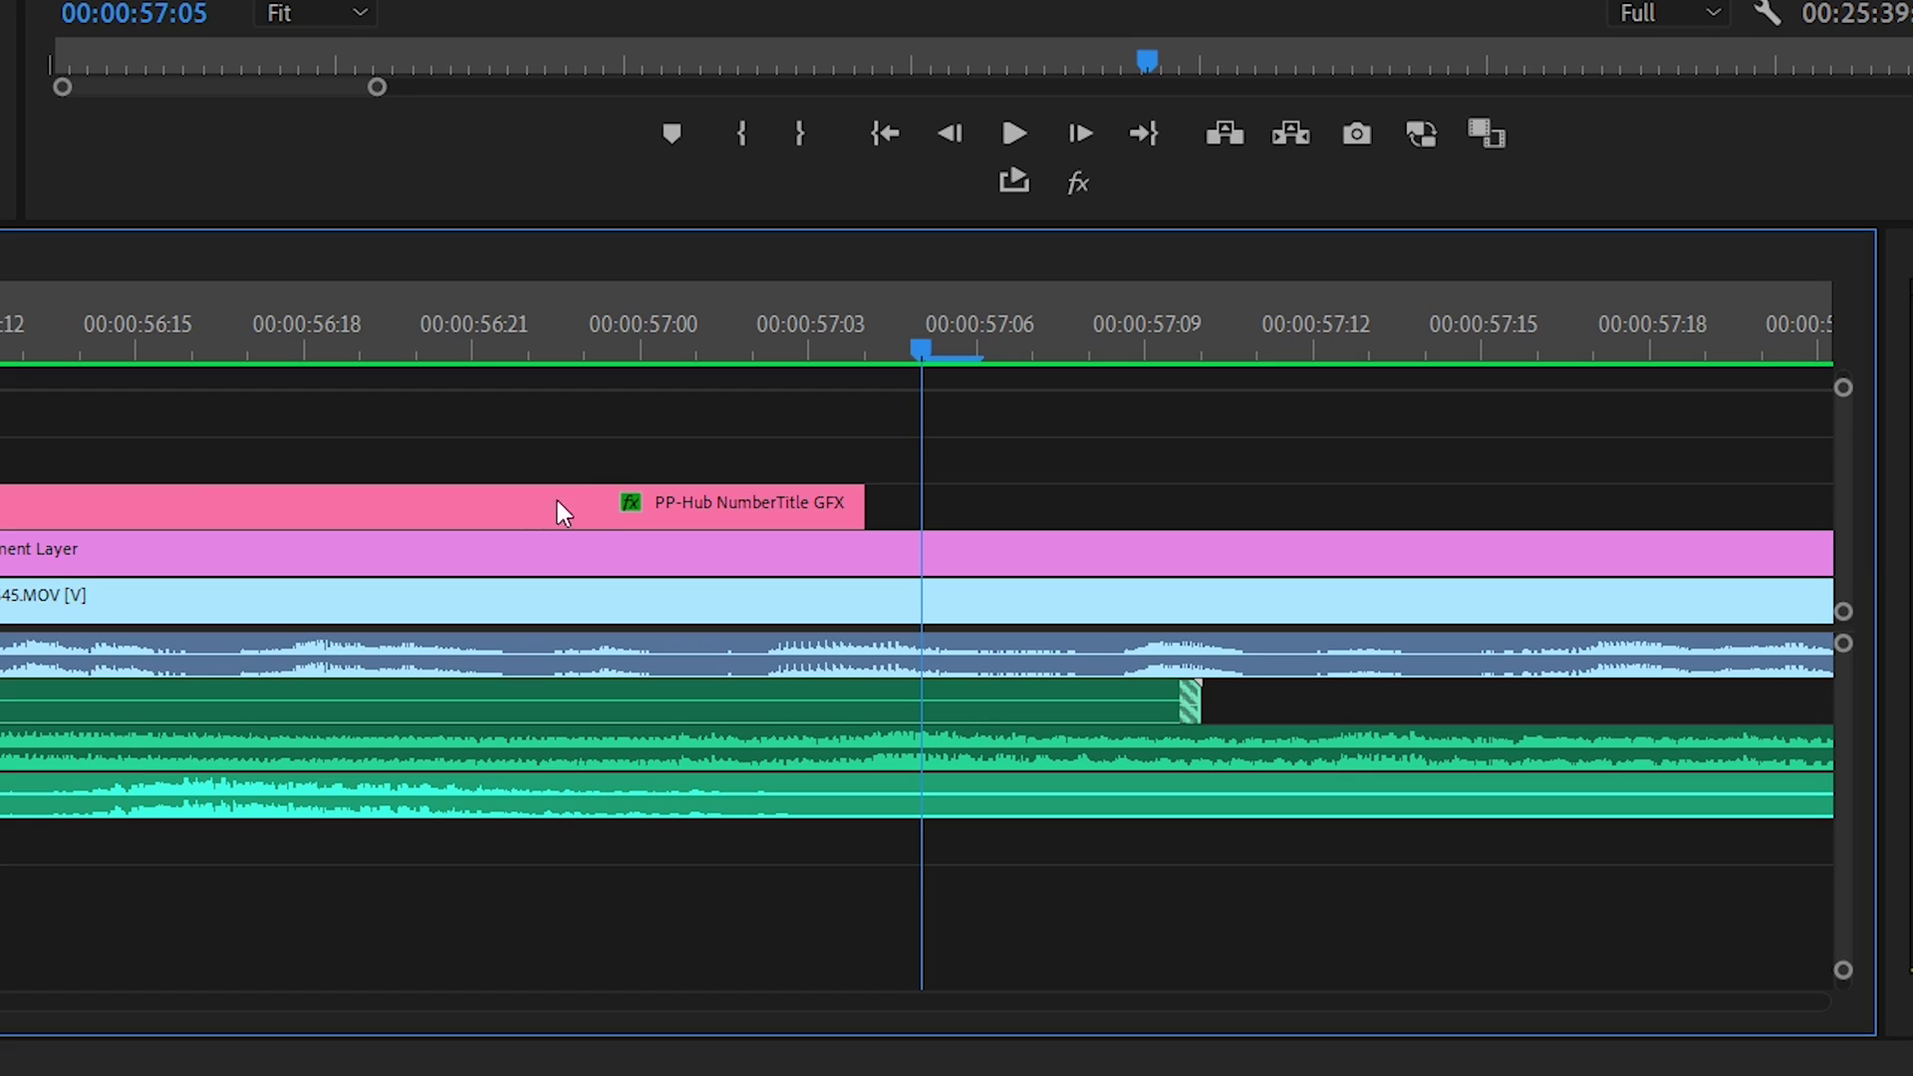
left_click_drag(859, 498, 921, 498)
key("c")
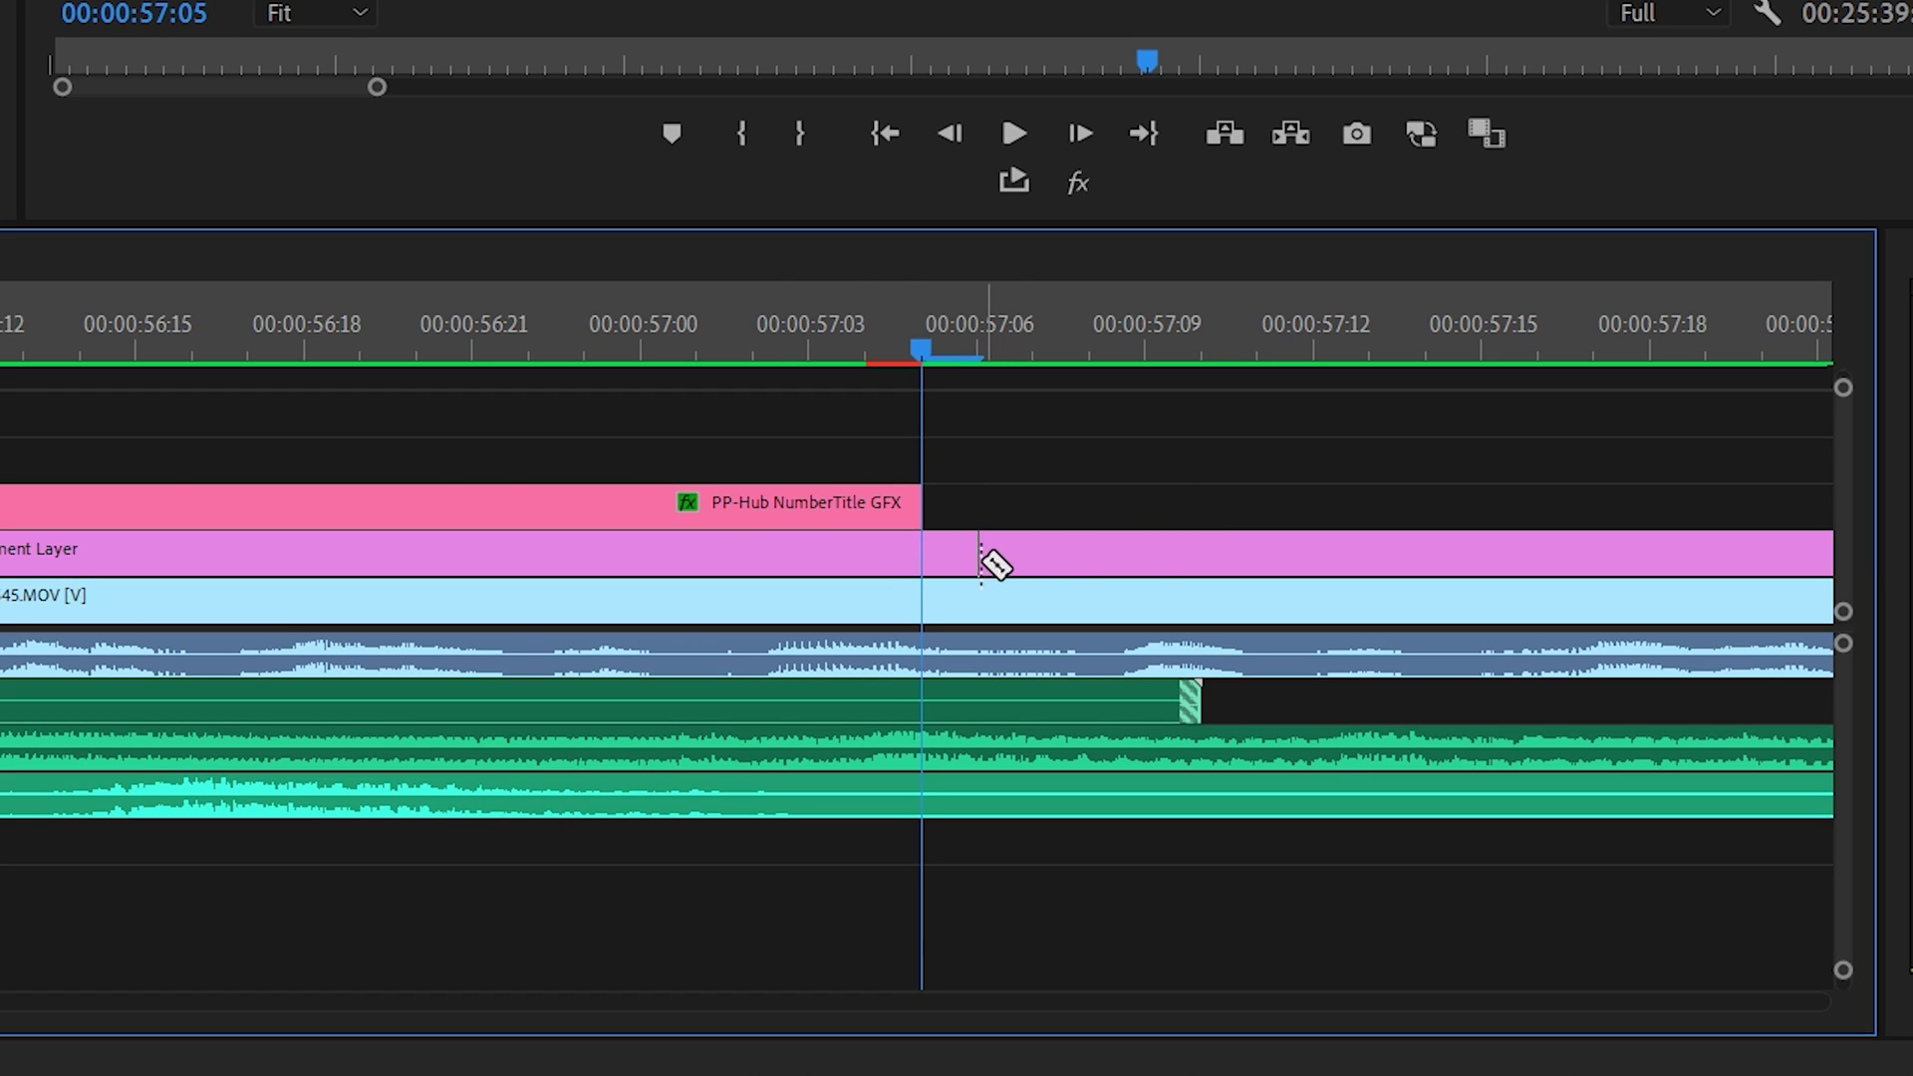
left_click(1036, 553)
key("v")
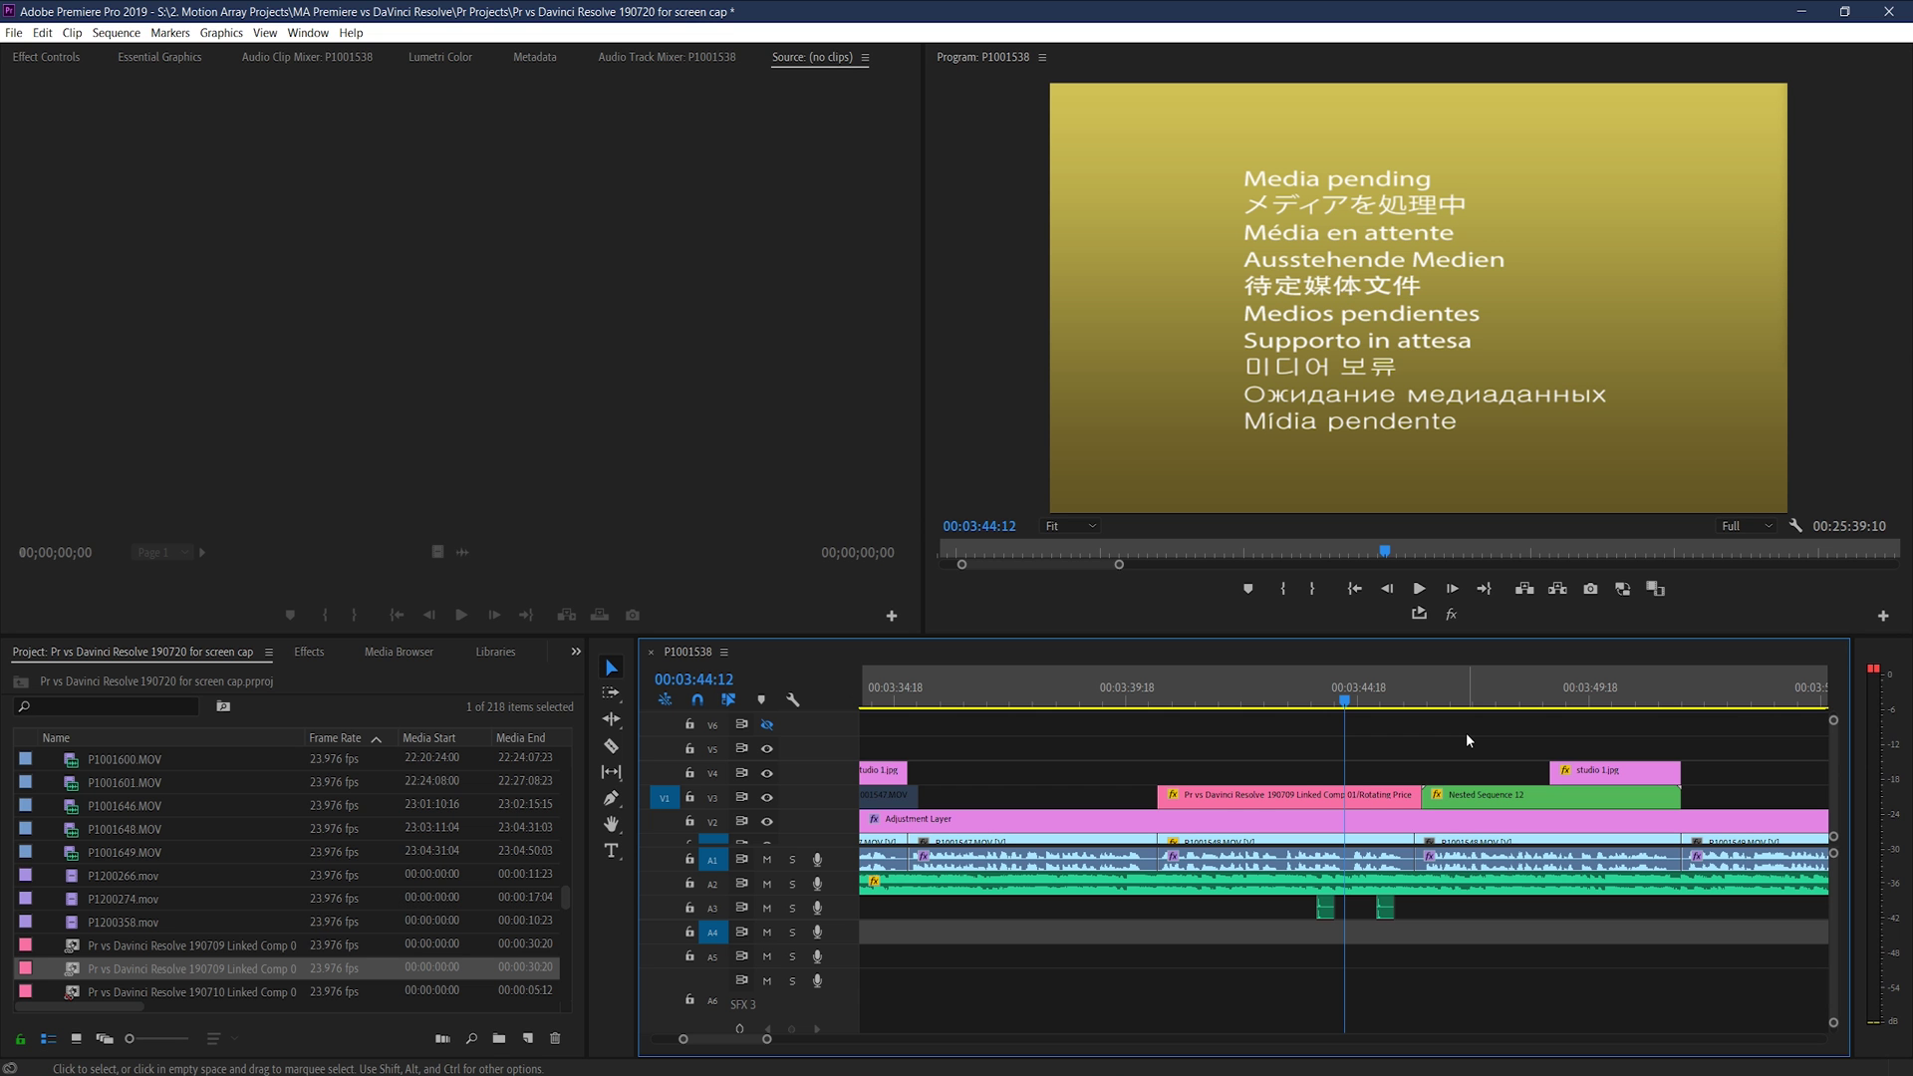
left_click(1385, 799)
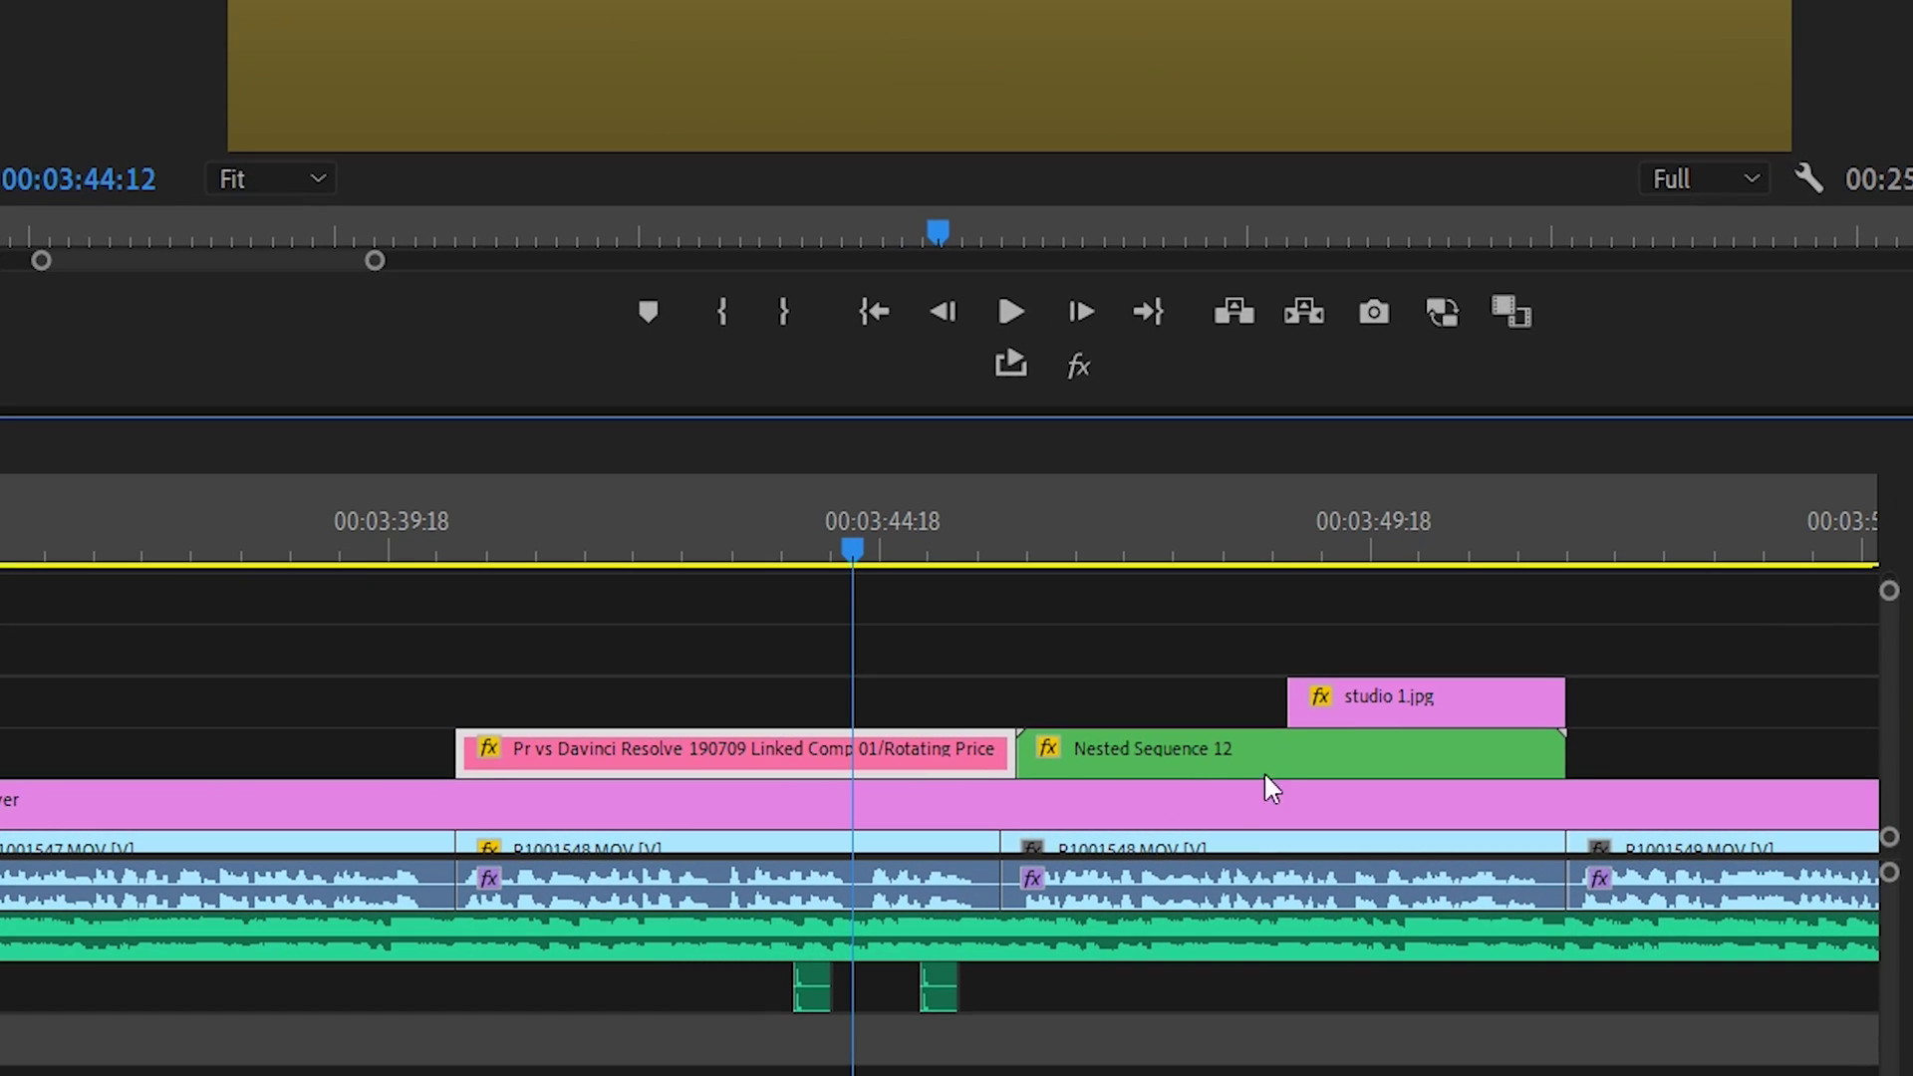
left_click(1281, 768)
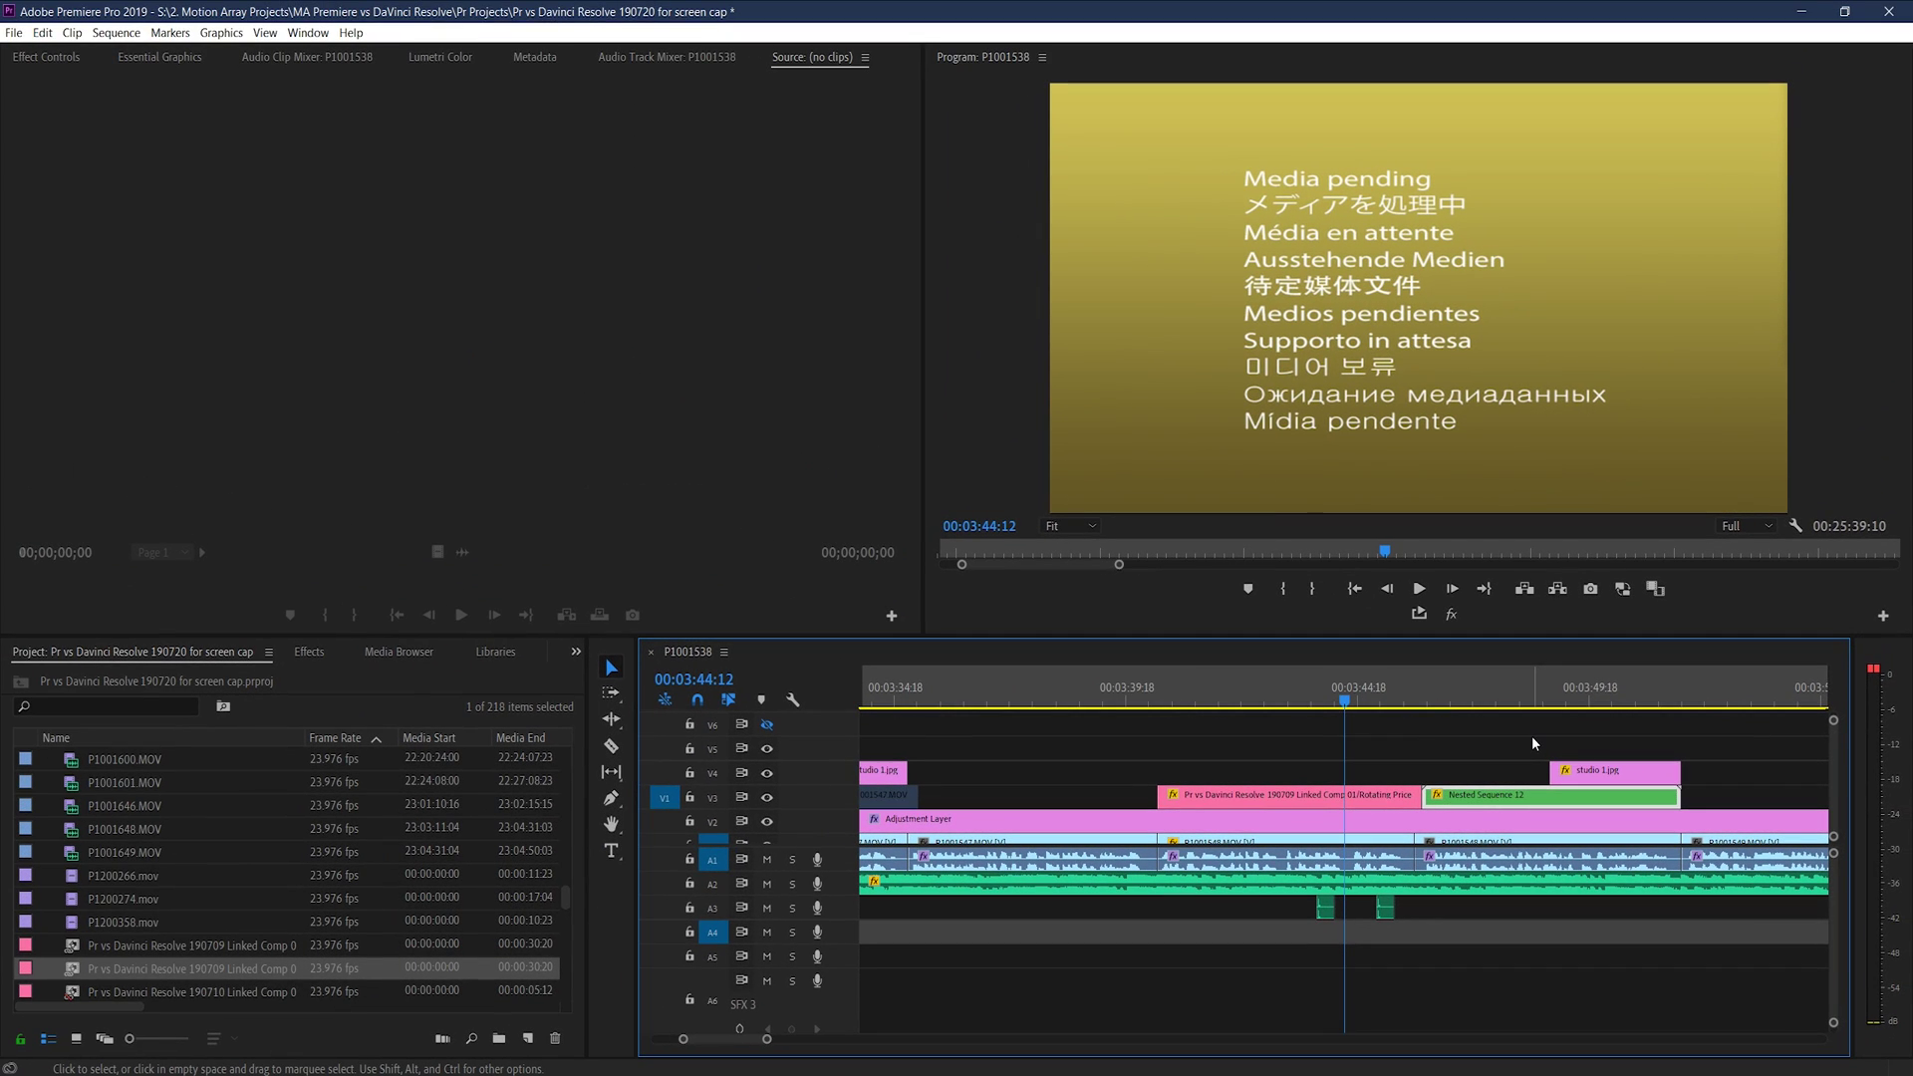
left_click(1535, 741)
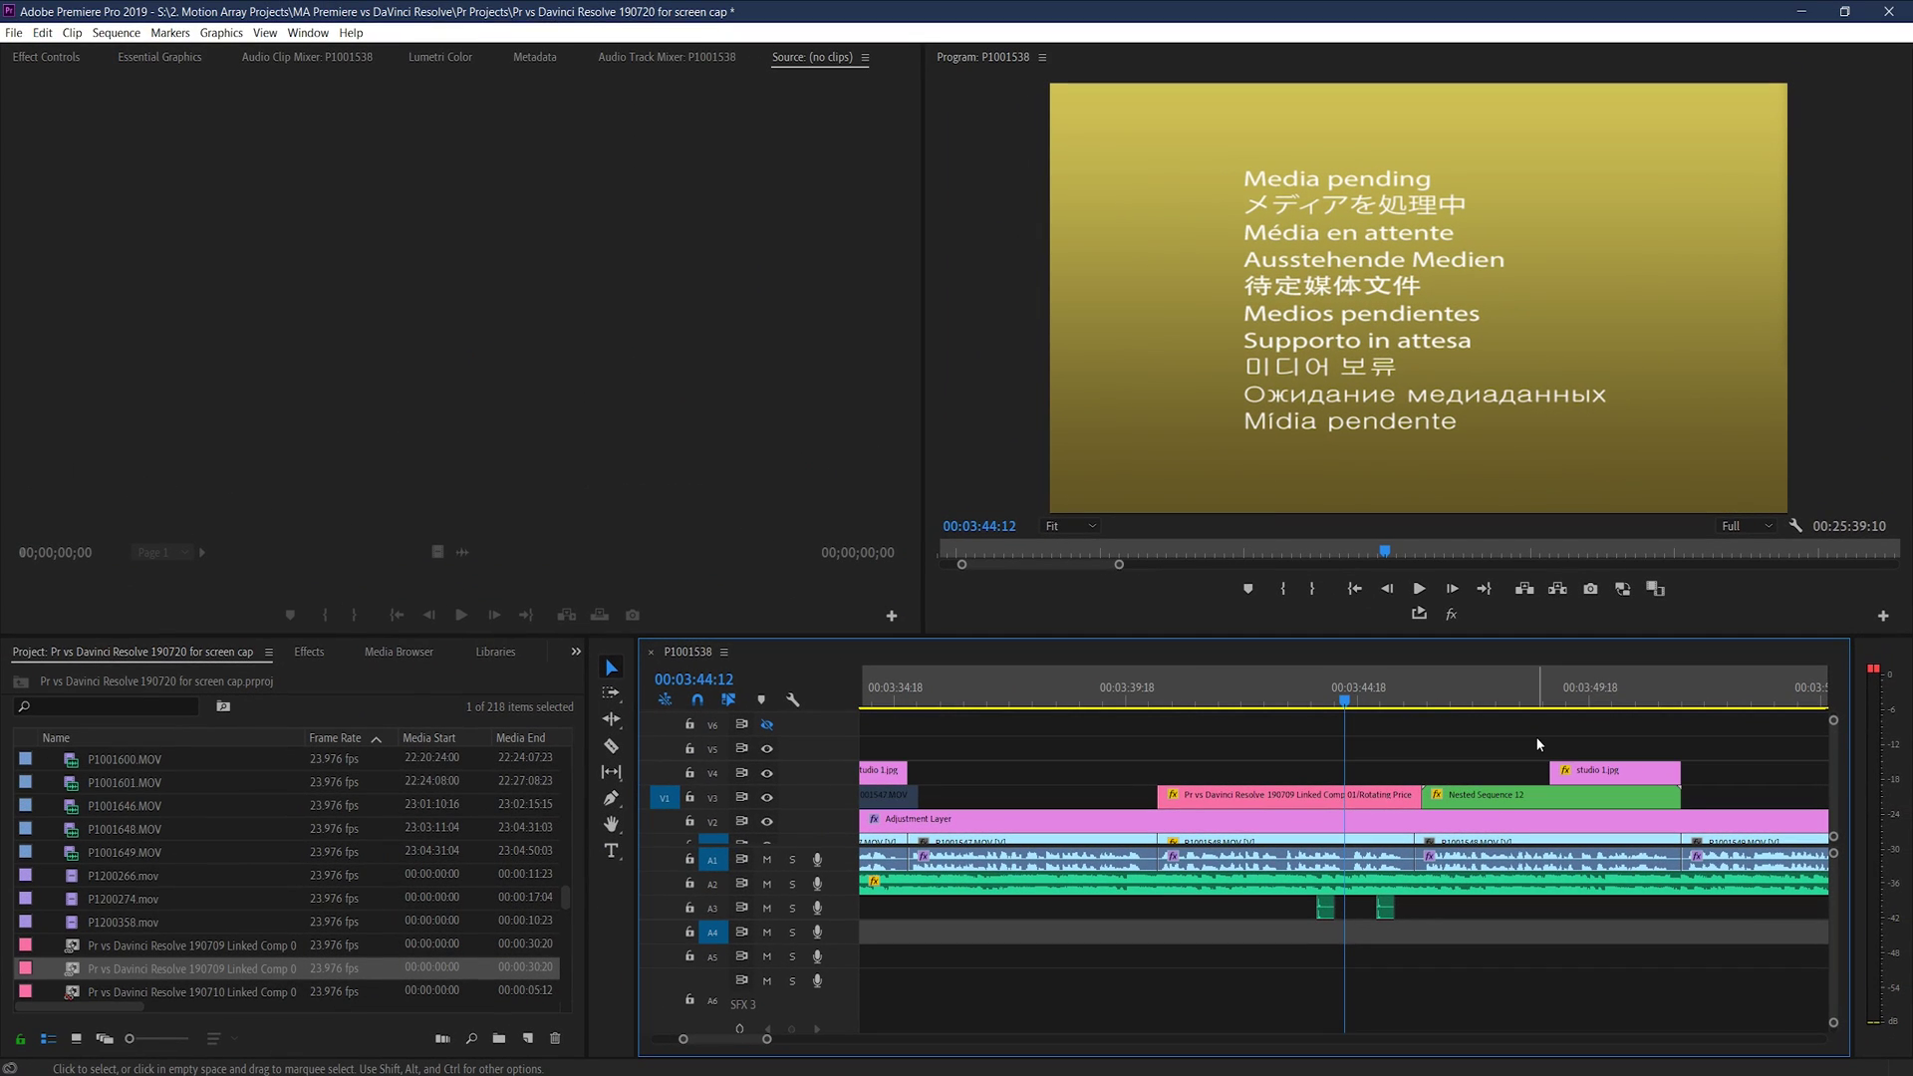
left_click_drag(1538, 743, 1419, 762)
right_click(1394, 794)
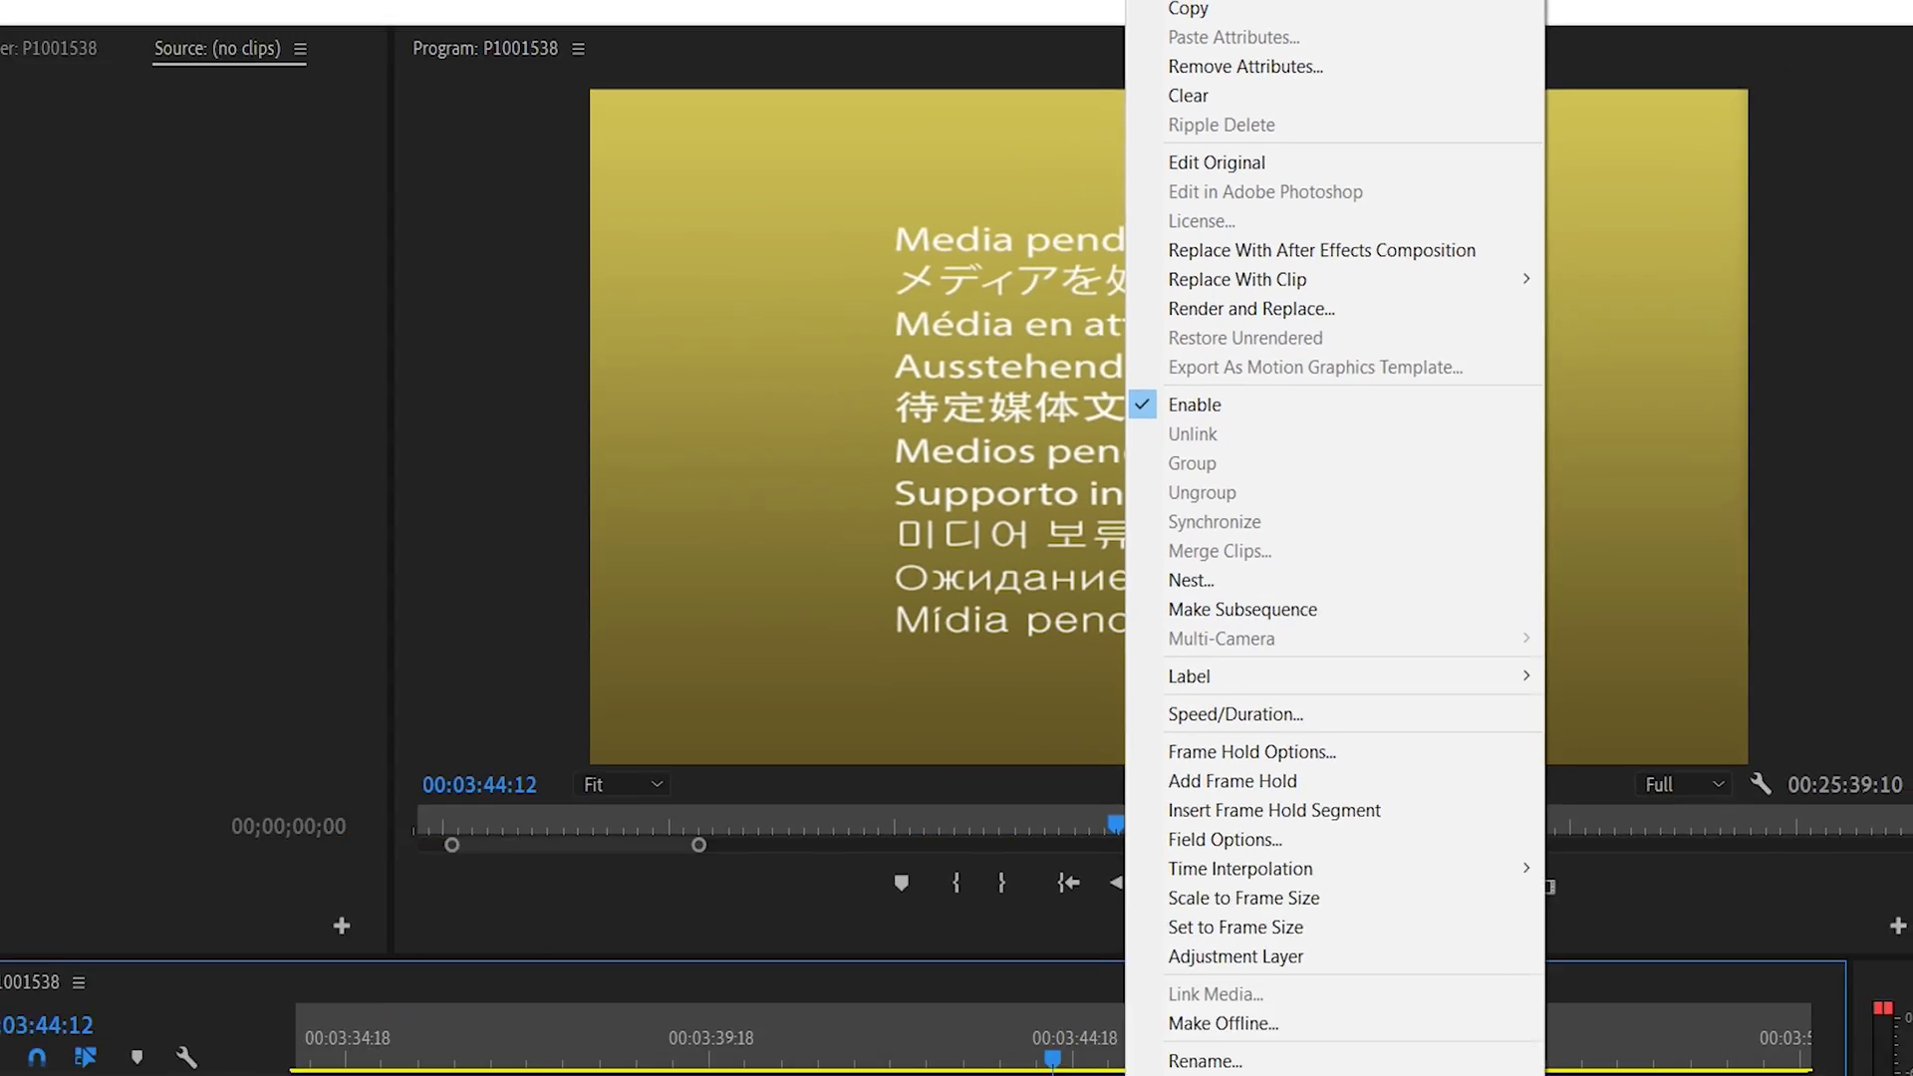
key("Escape")
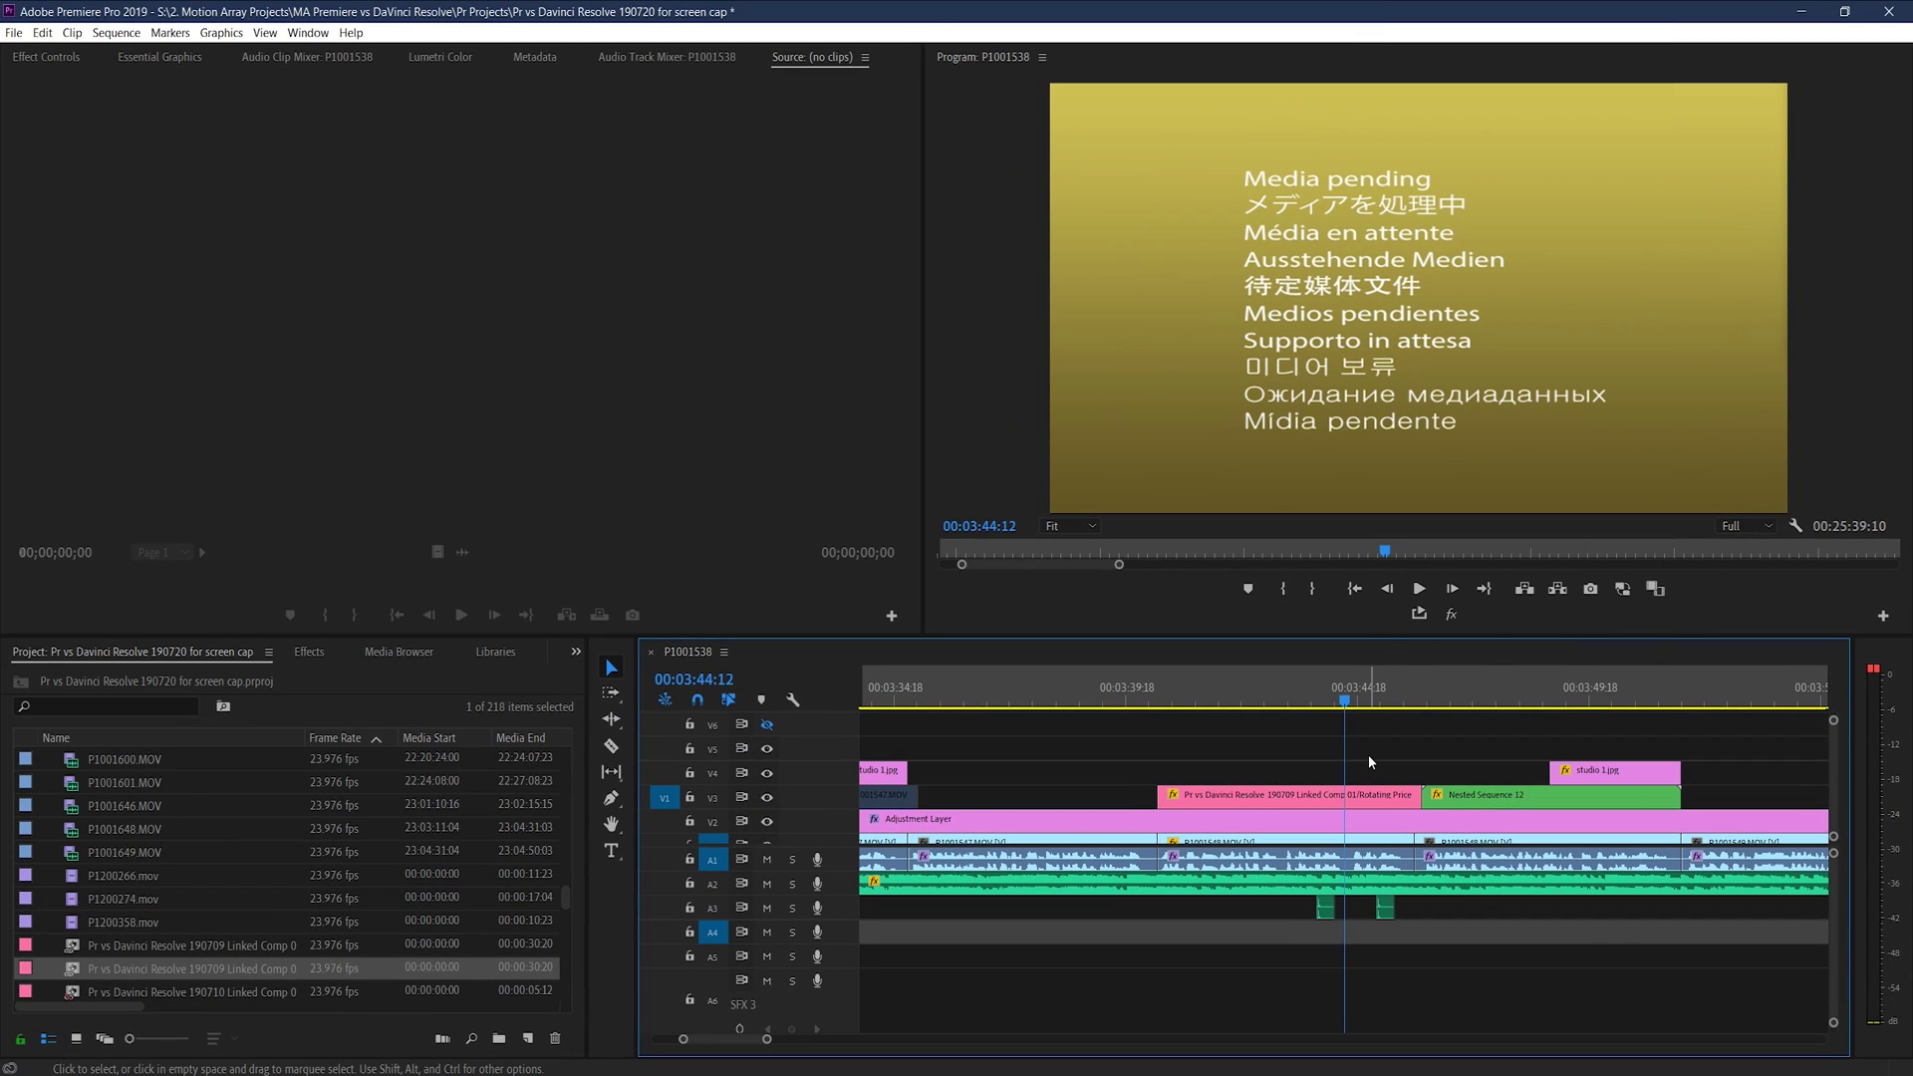
- Open Nested Sequences 12, 57, 59 and 58 to inspect their contents
double_click(1477, 794)
double_click(1076, 806)
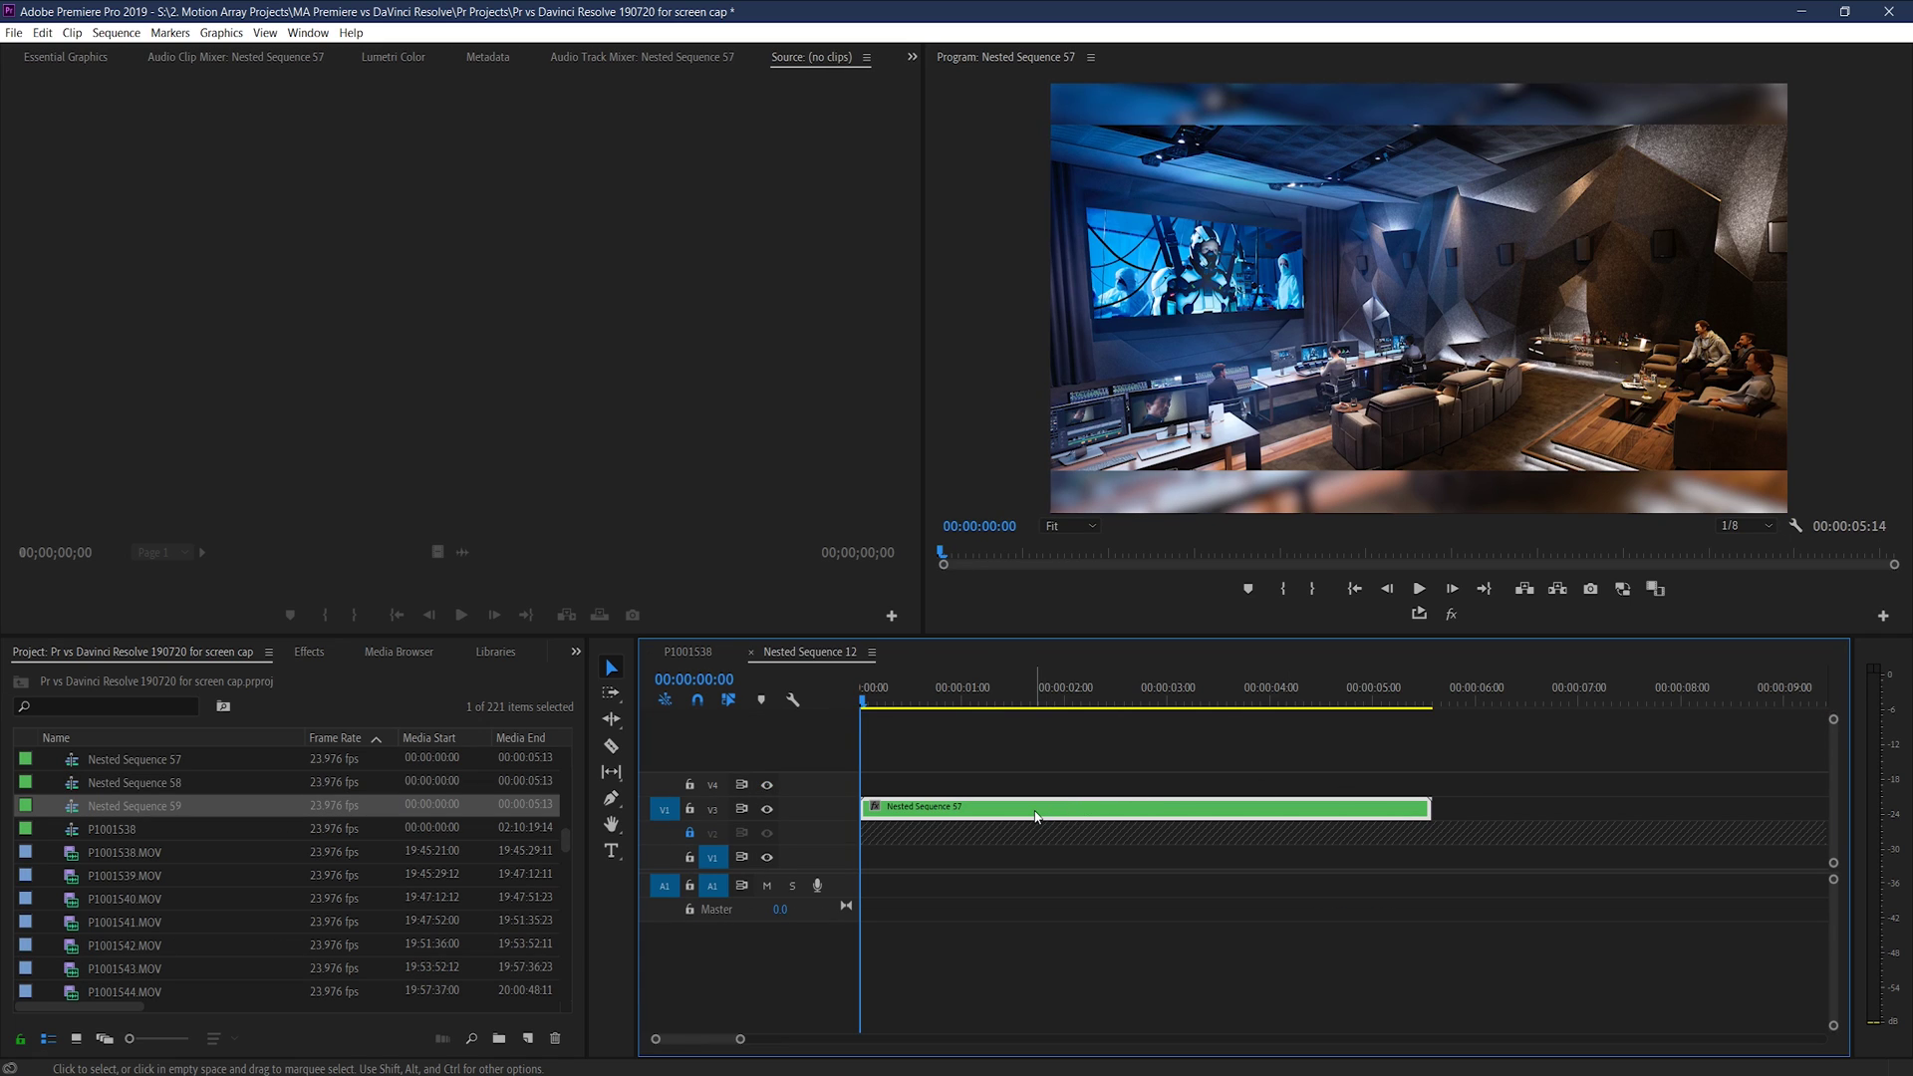
double_click(1027, 863)
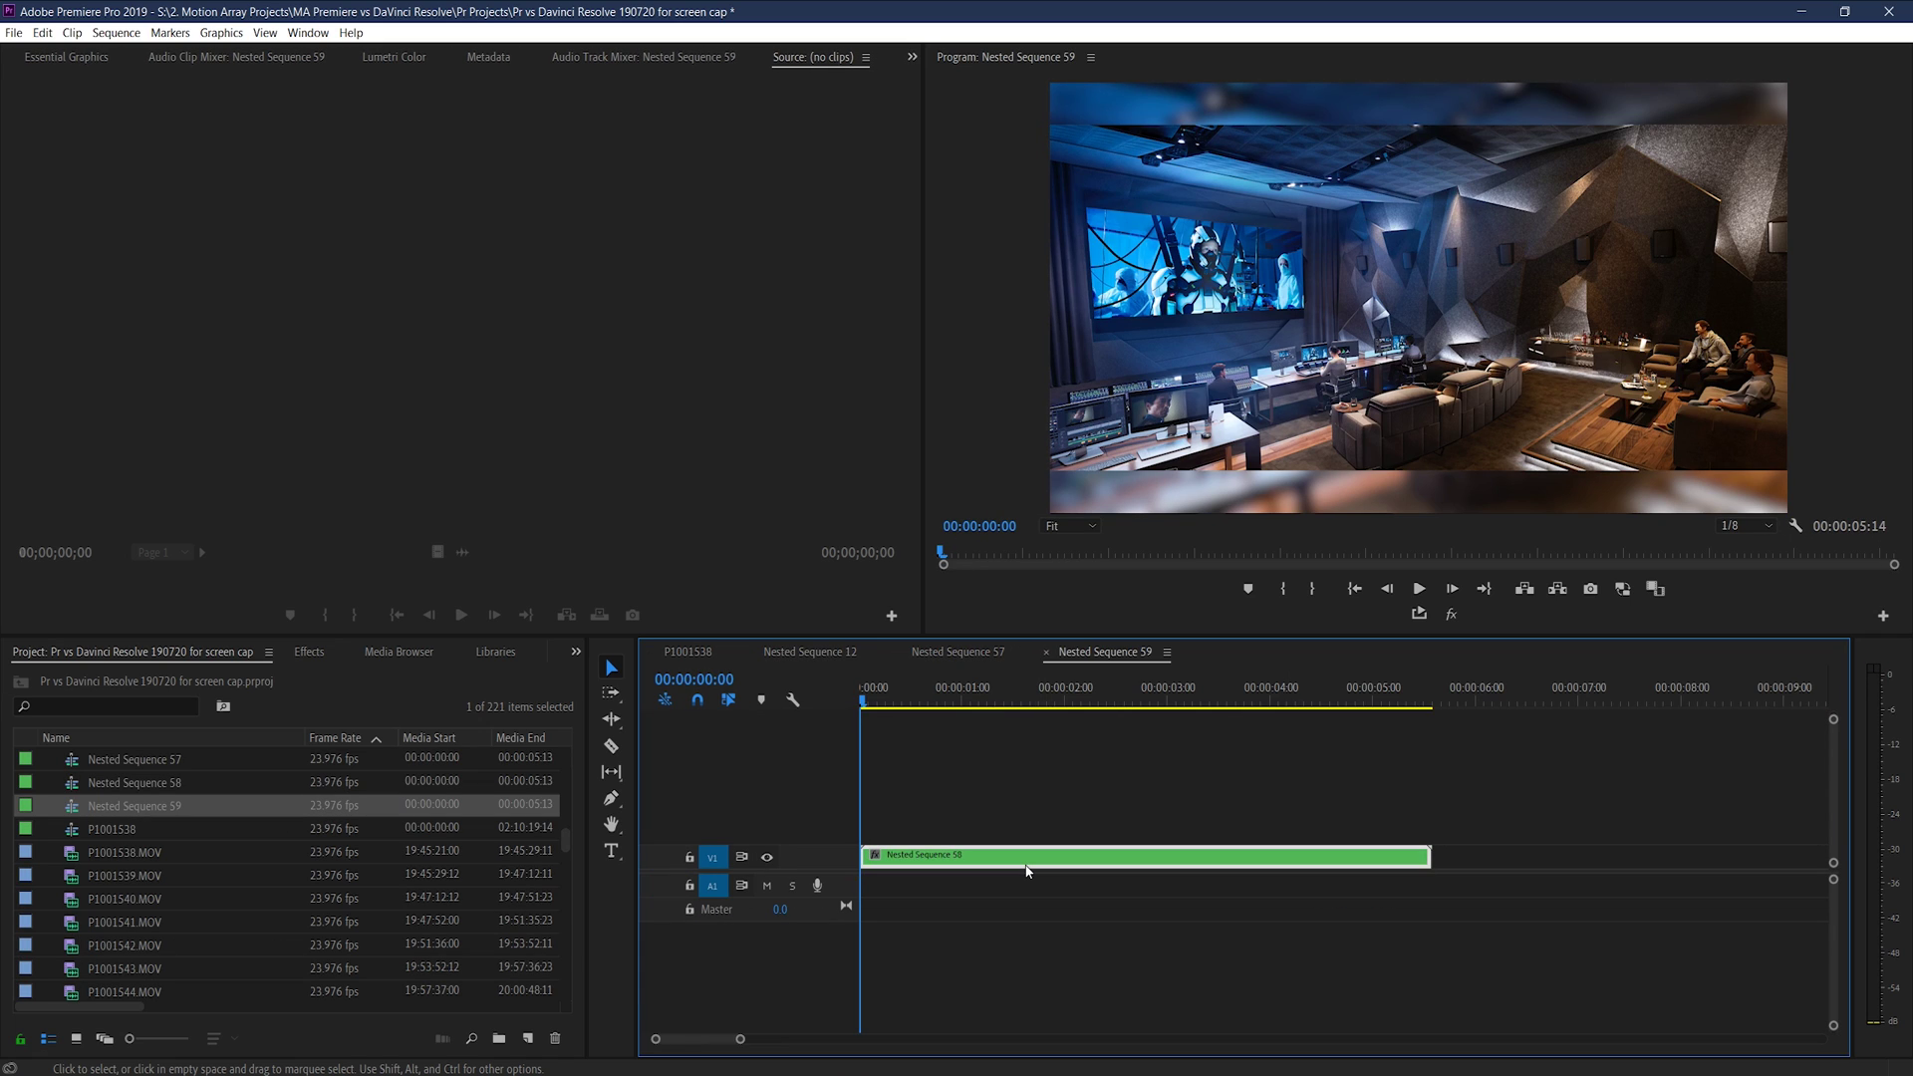
double_click(1026, 863)
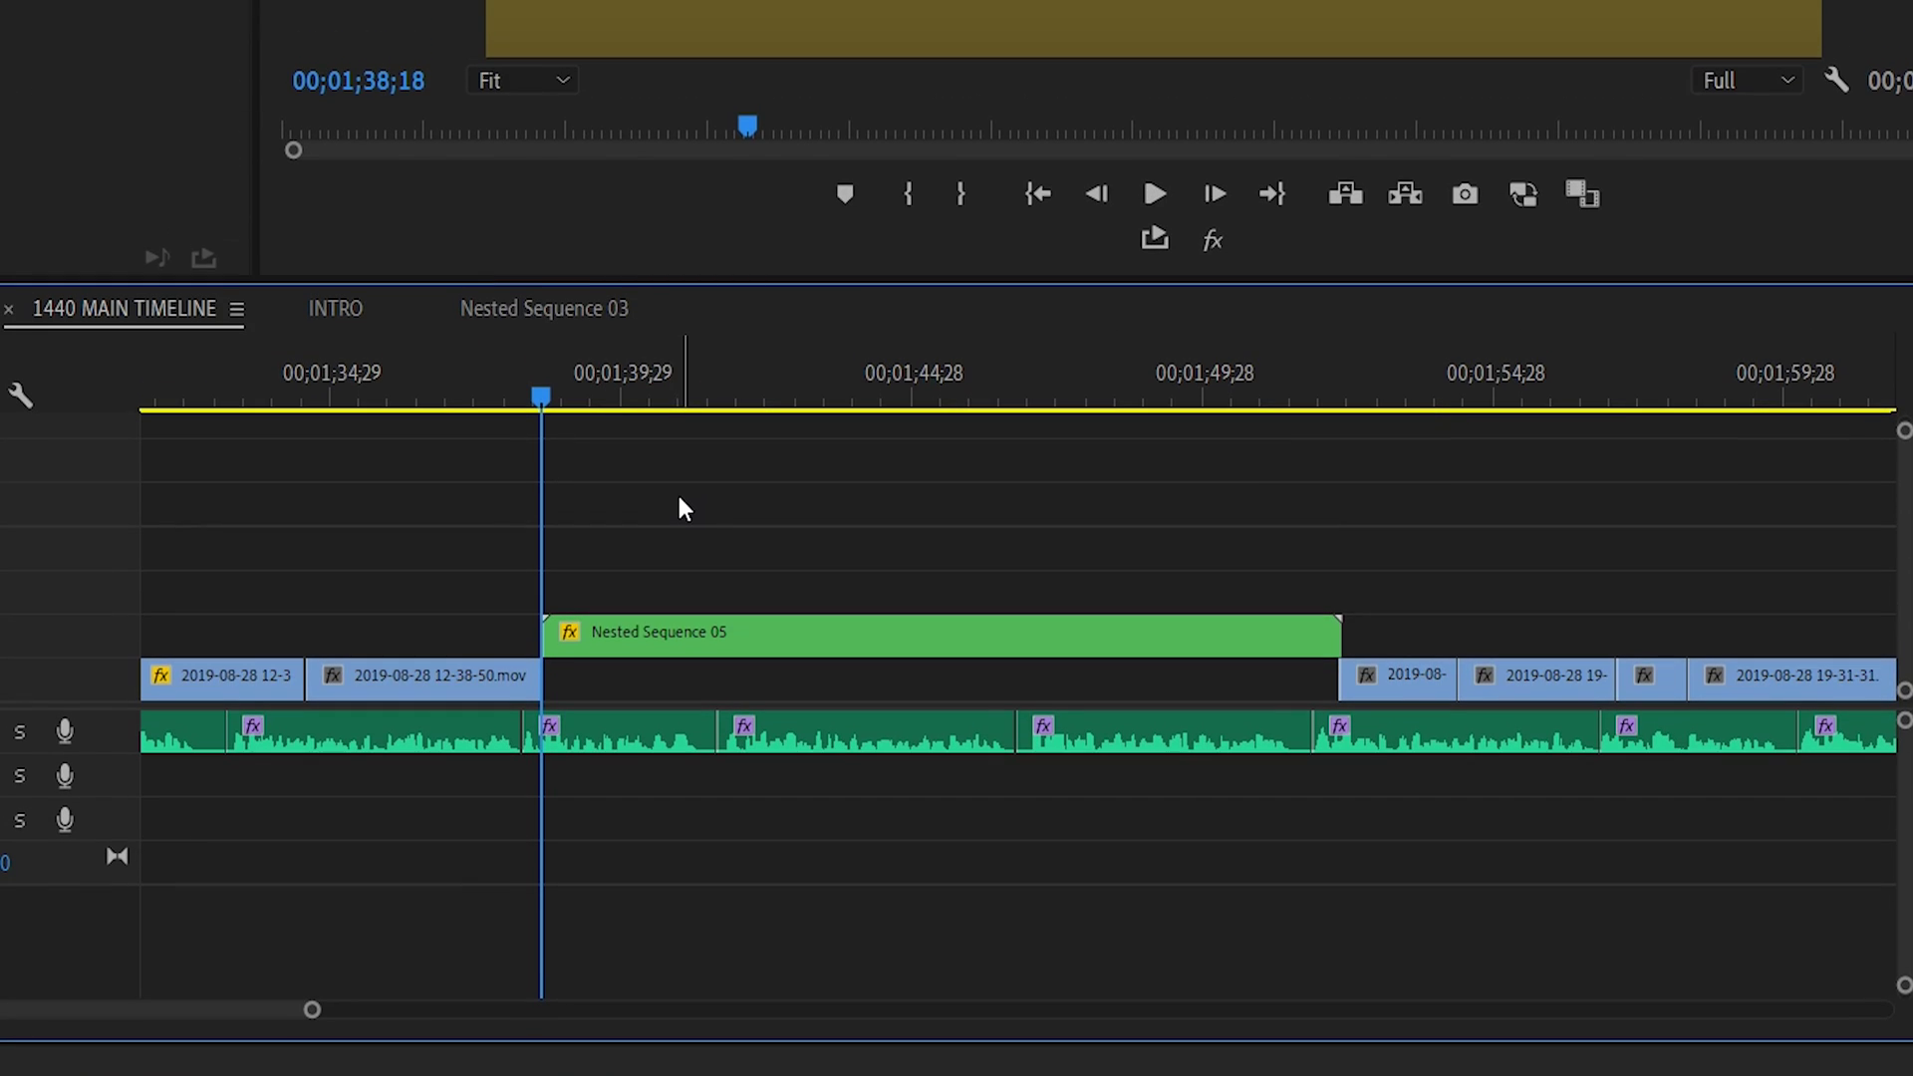
- Mark In and Out points around Nested Sequence 05, then open and dismiss Export Settings
key("i")
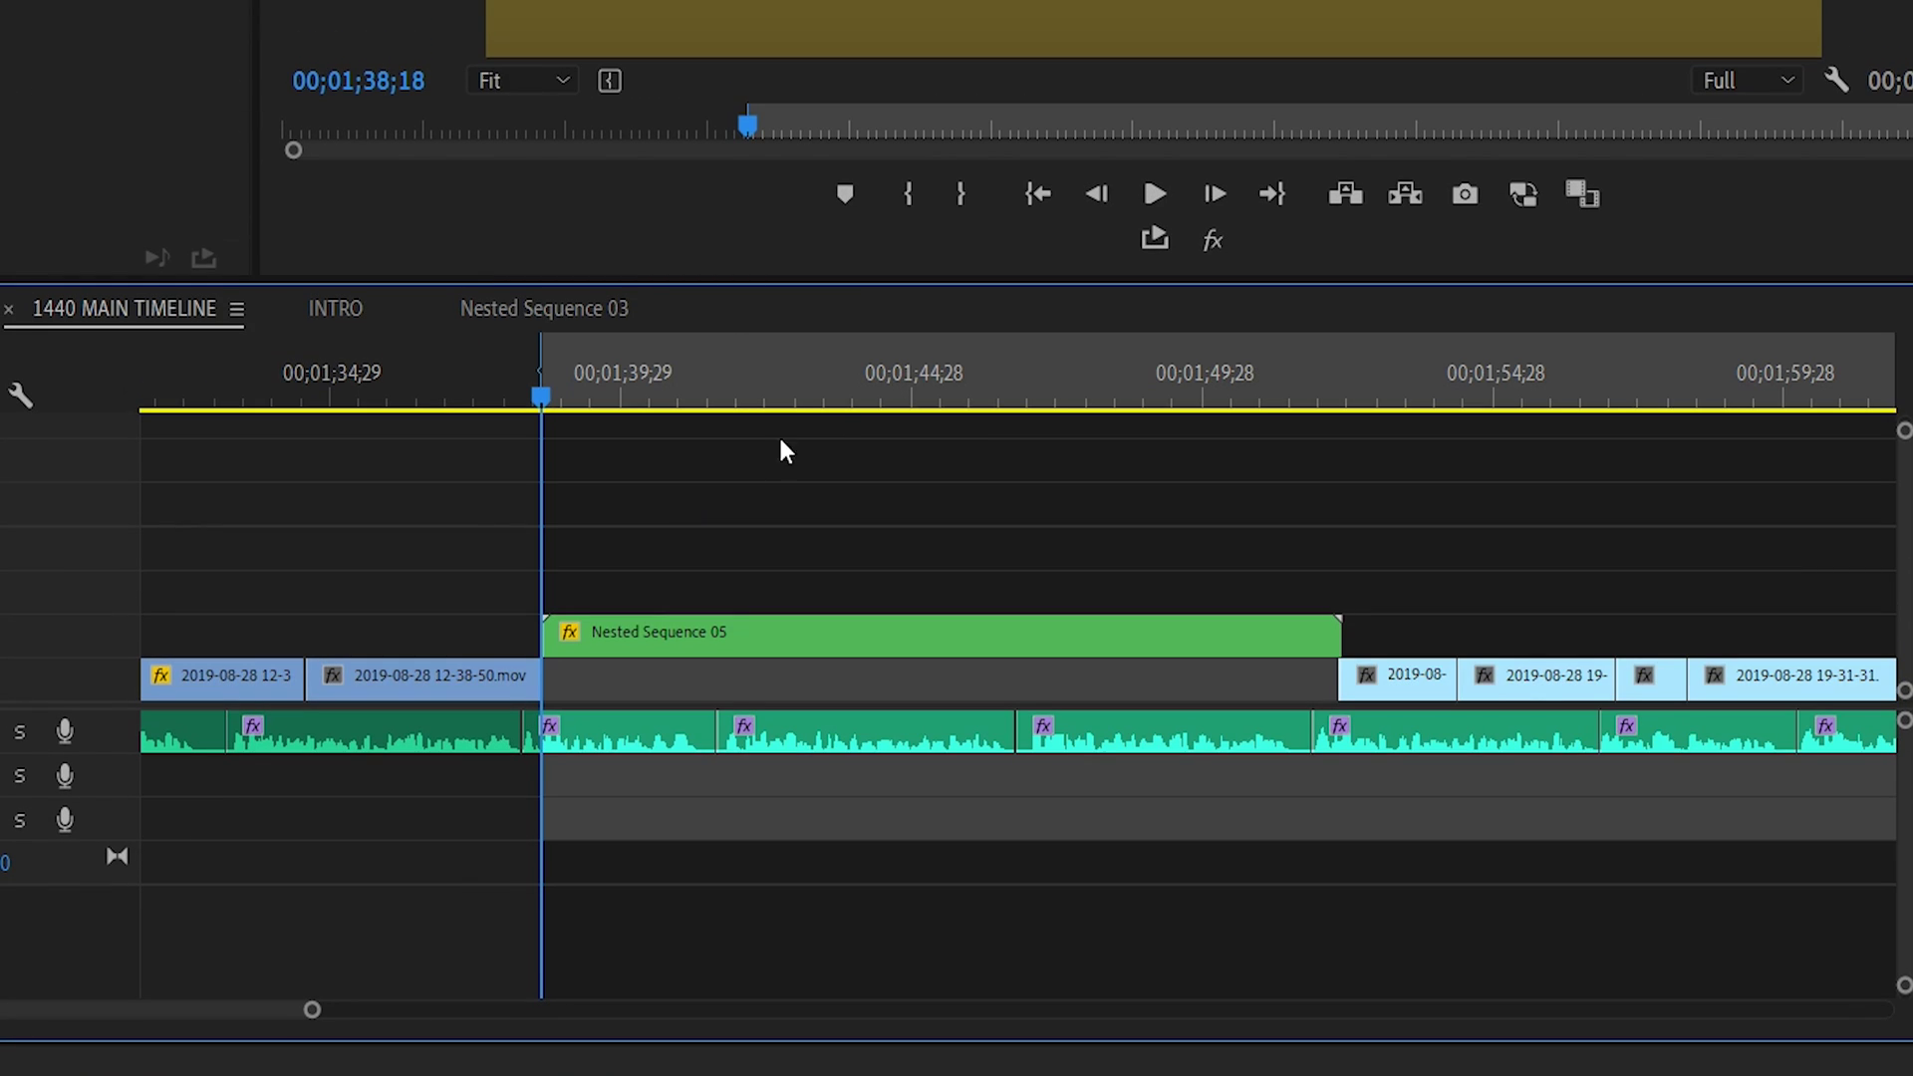
left_click(1341, 389)
key("o")
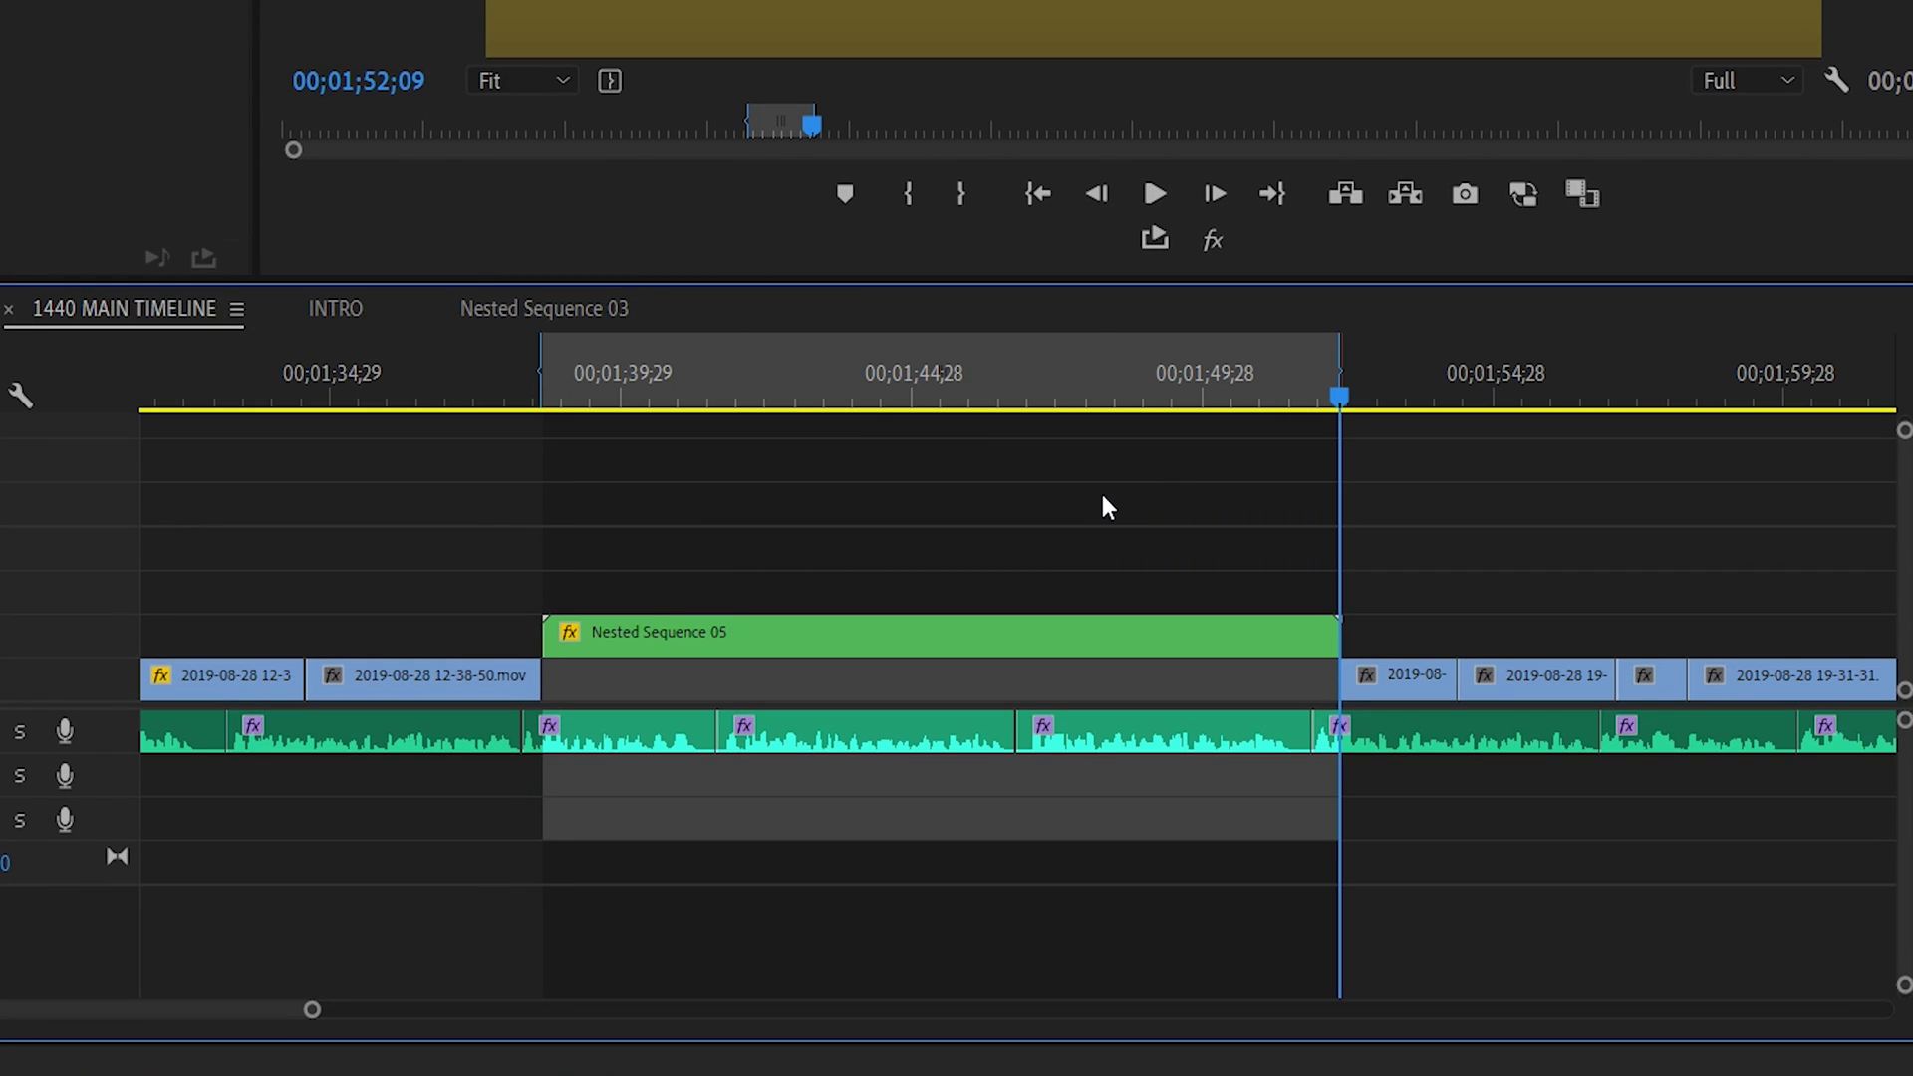
key("ctrl+m")
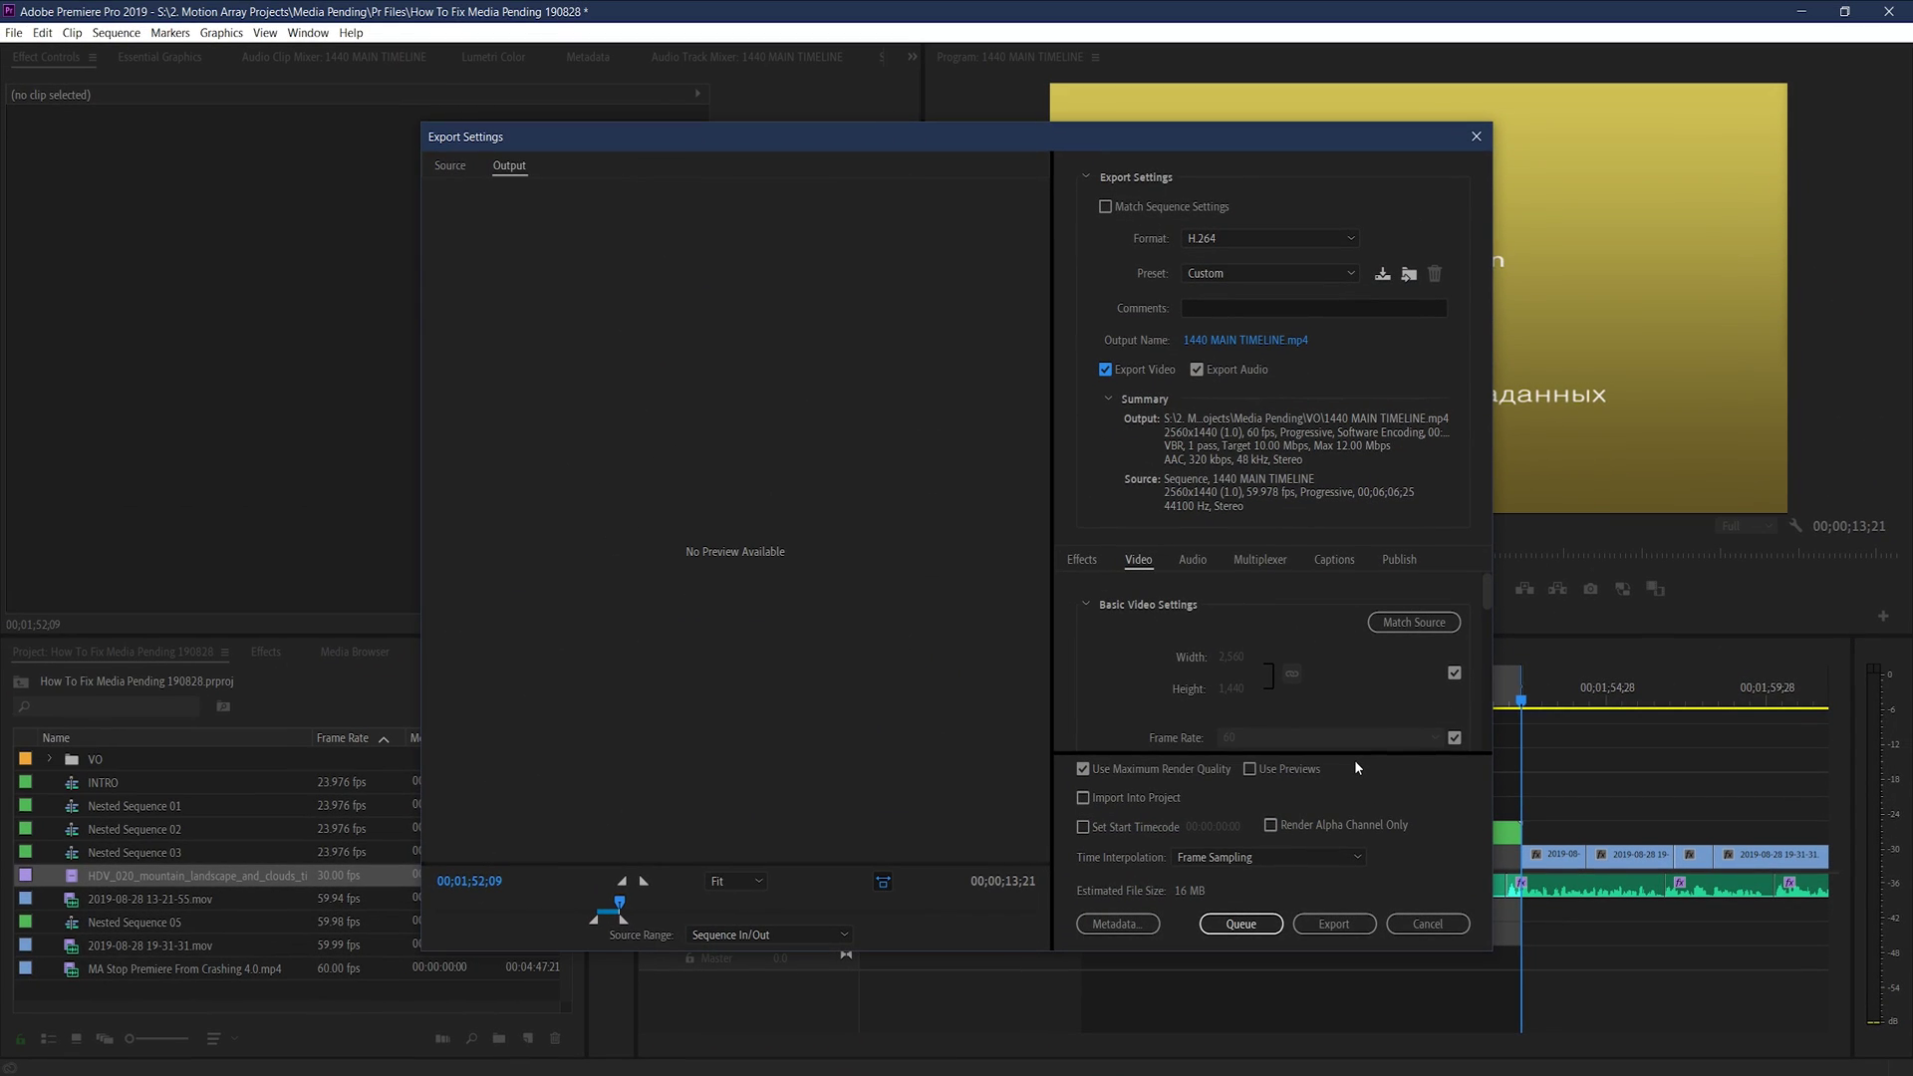
key("Escape")
key("period")
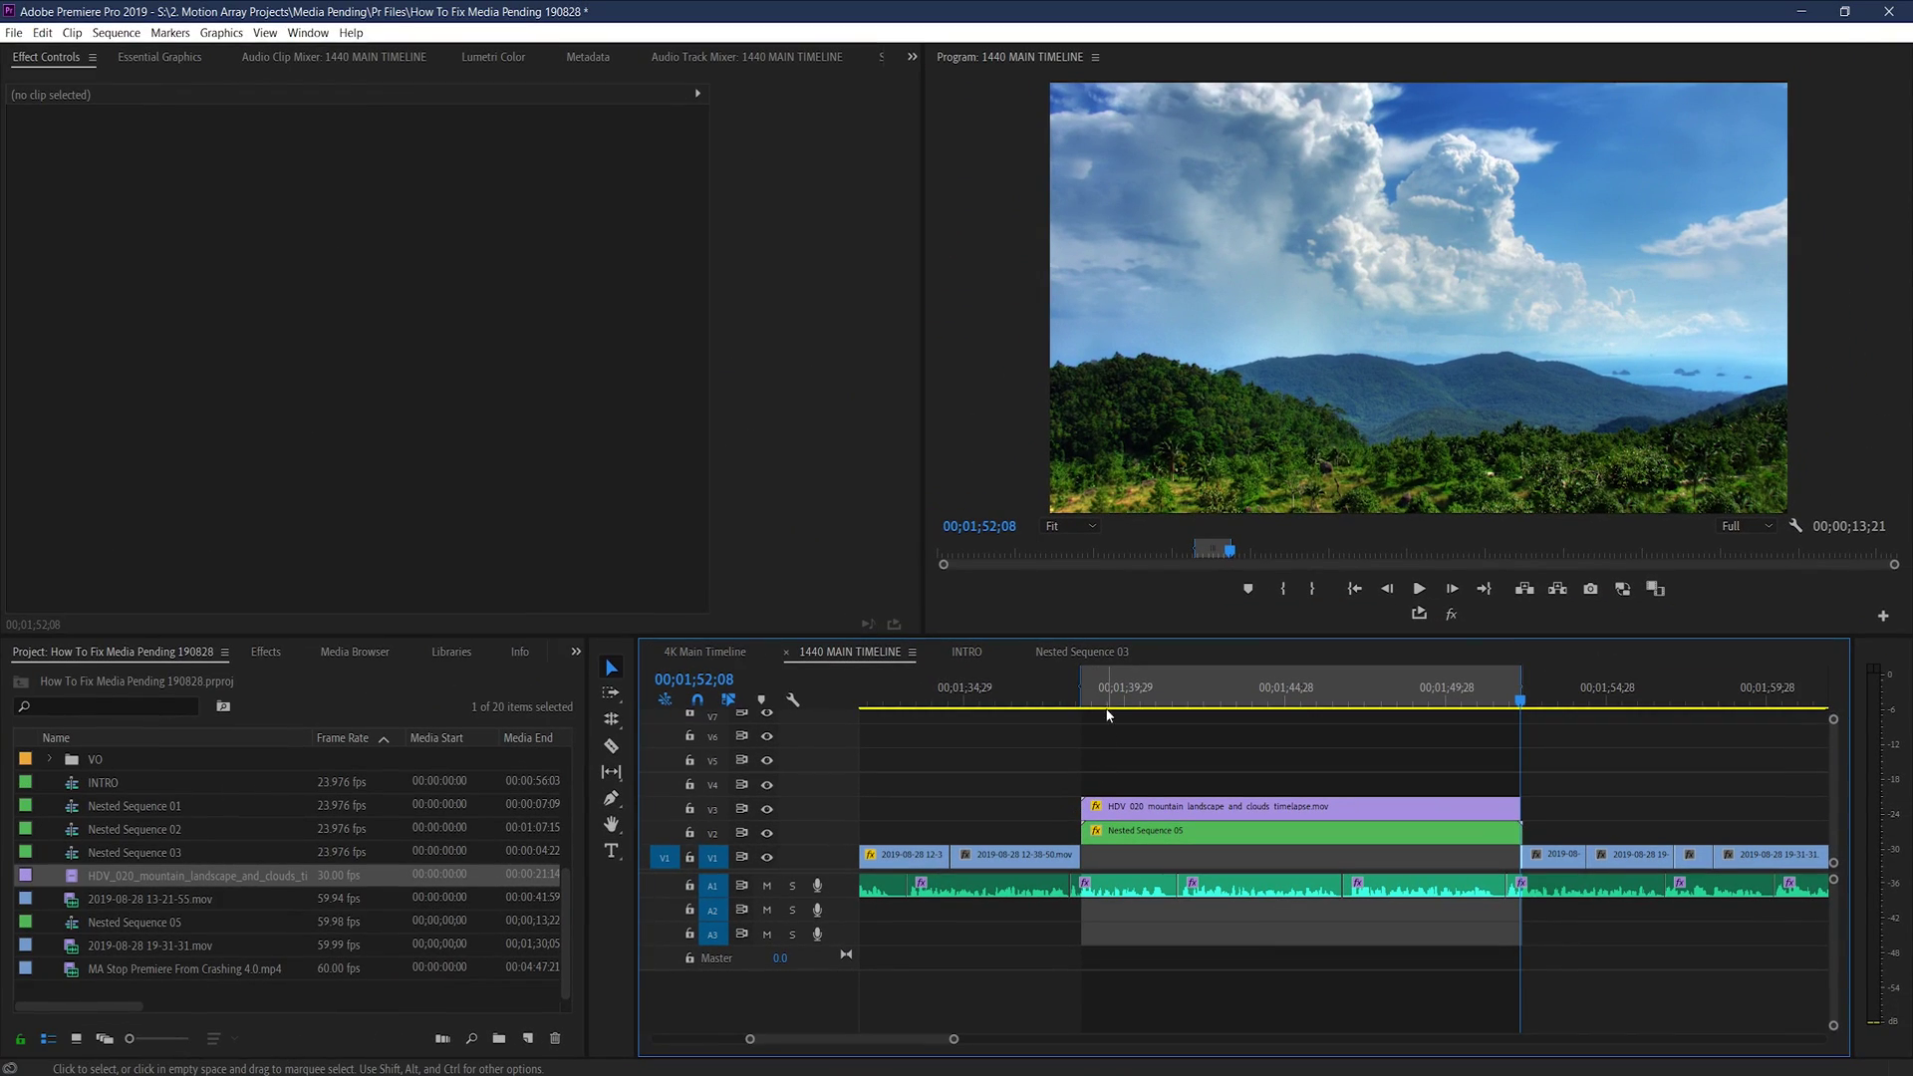
- Play the marked In–Out range from the In point, then stop playback
key("ctrl+shift+space")
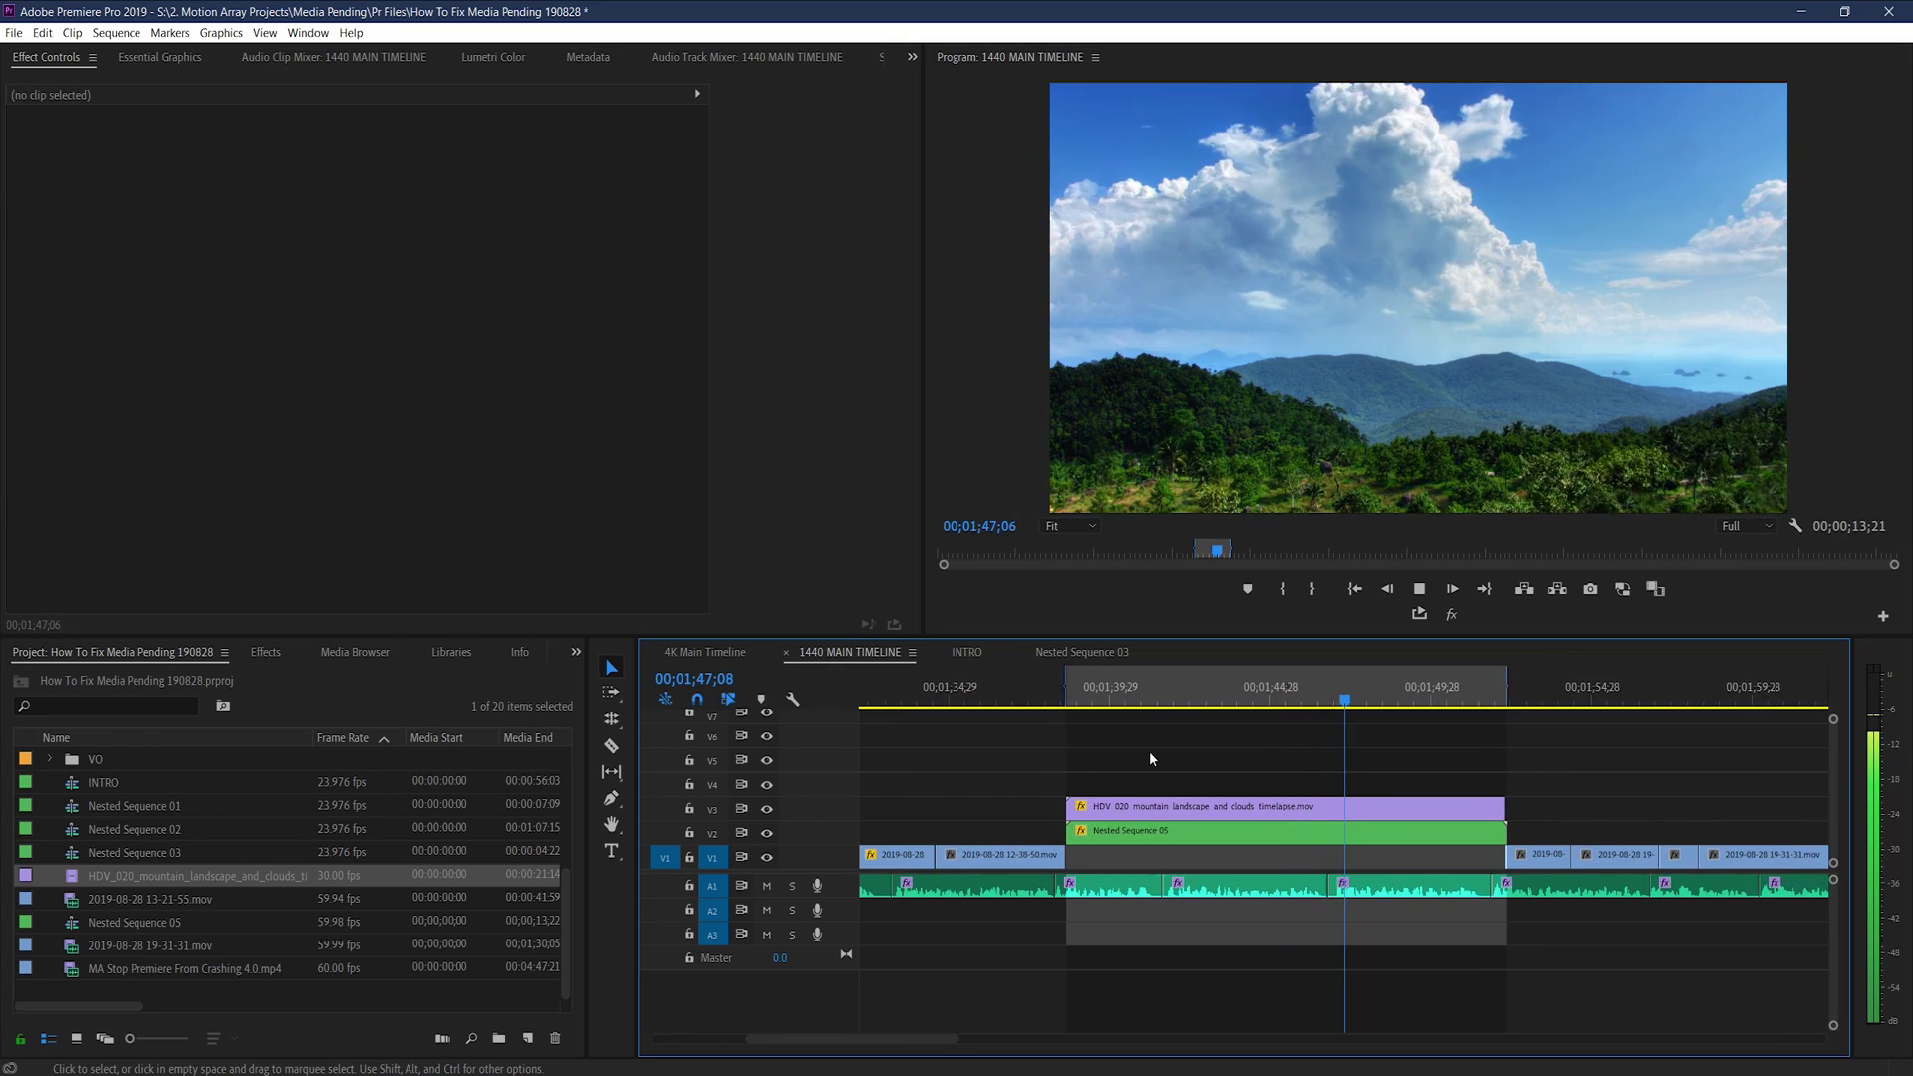
key("space")
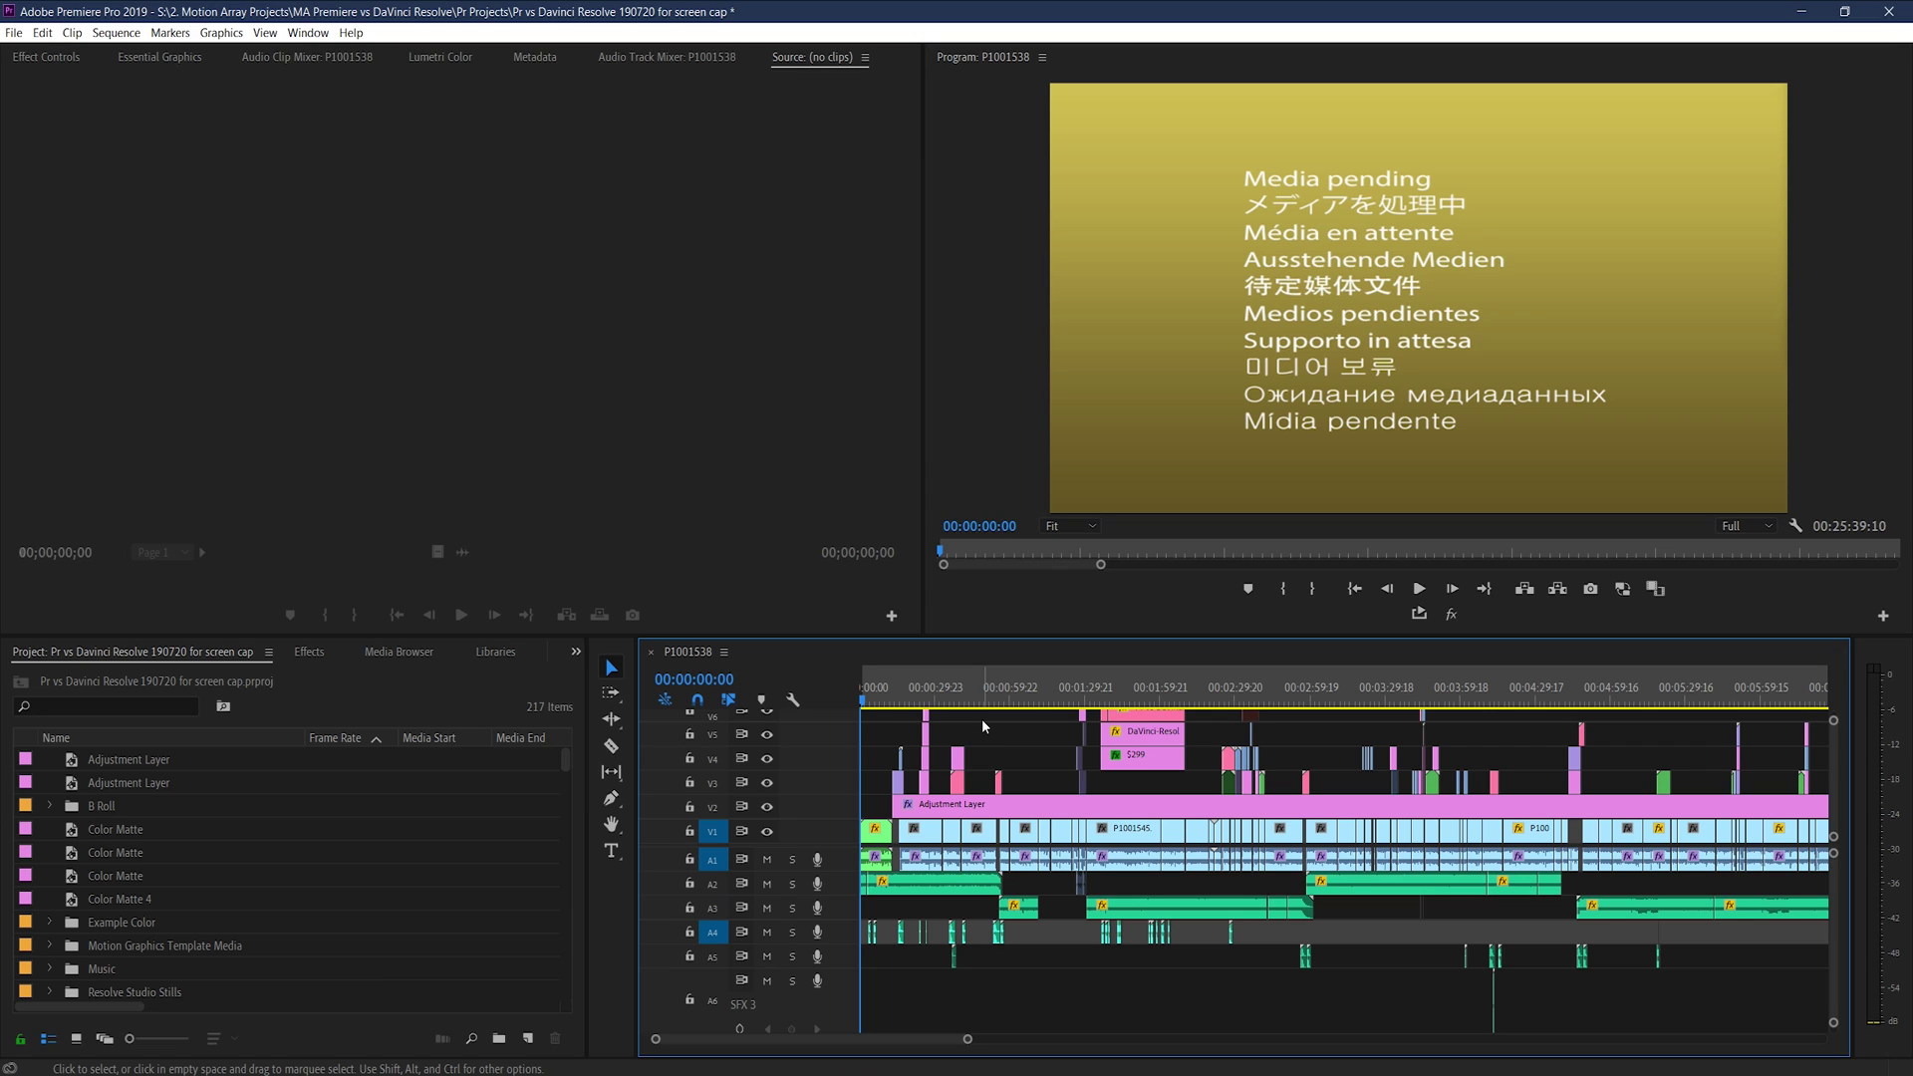
- Reveal the P1001538 sequence in the project and build a New Sequence From Clip from it
right_click(928, 831)
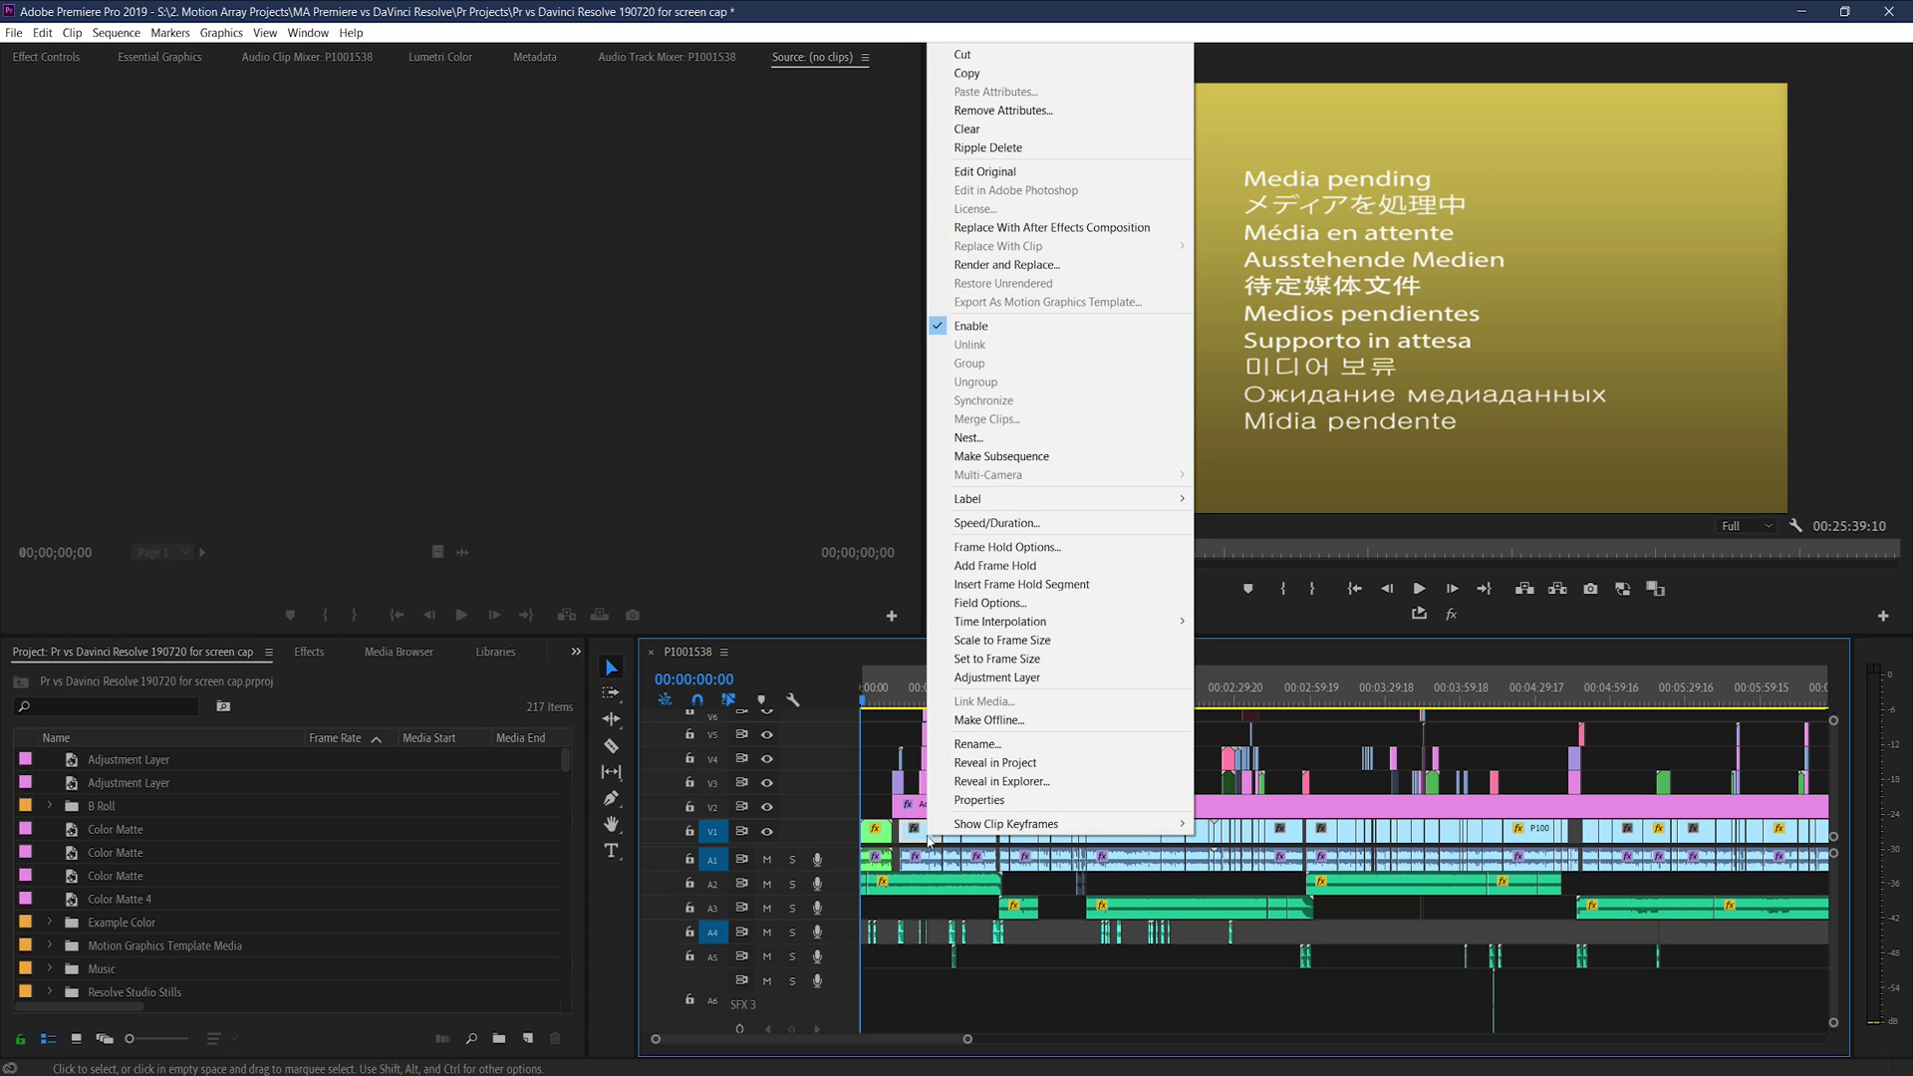
left_click(1013, 764)
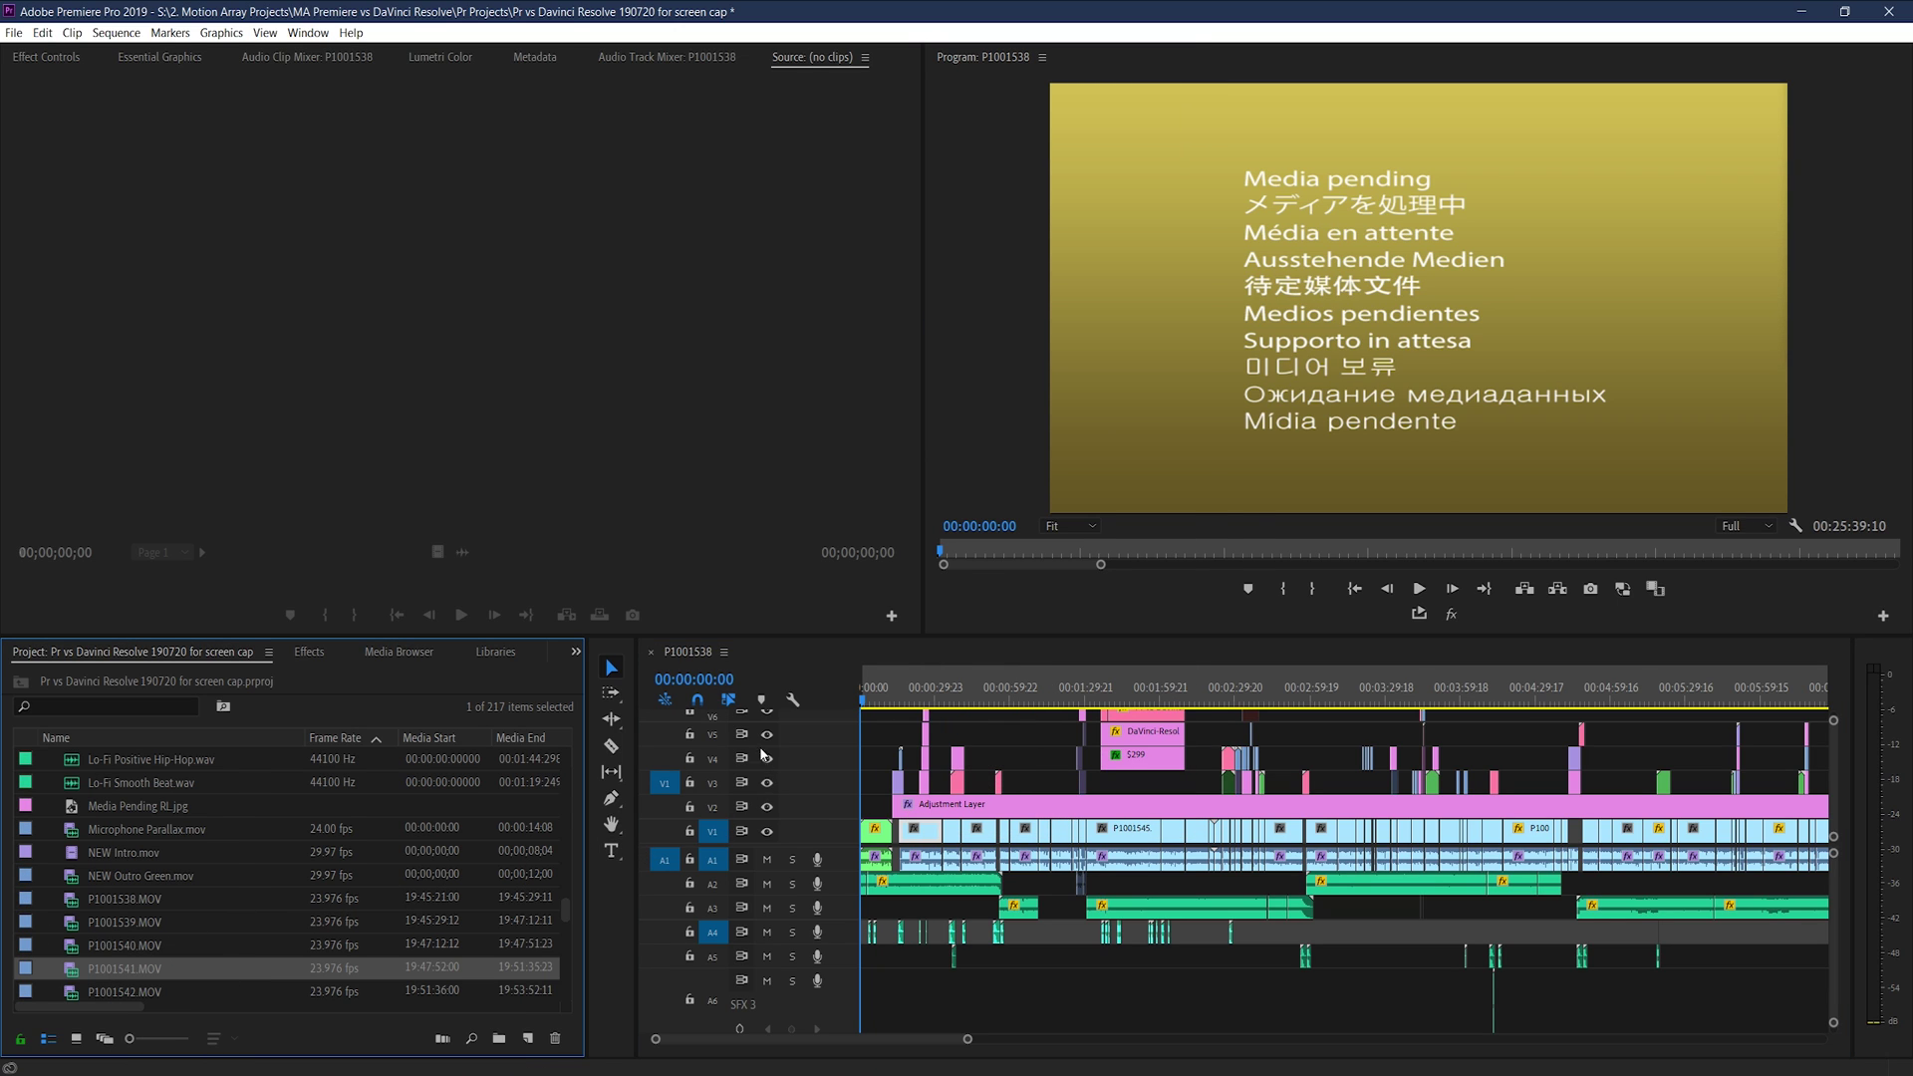
right_click(687, 654)
left_click(757, 566)
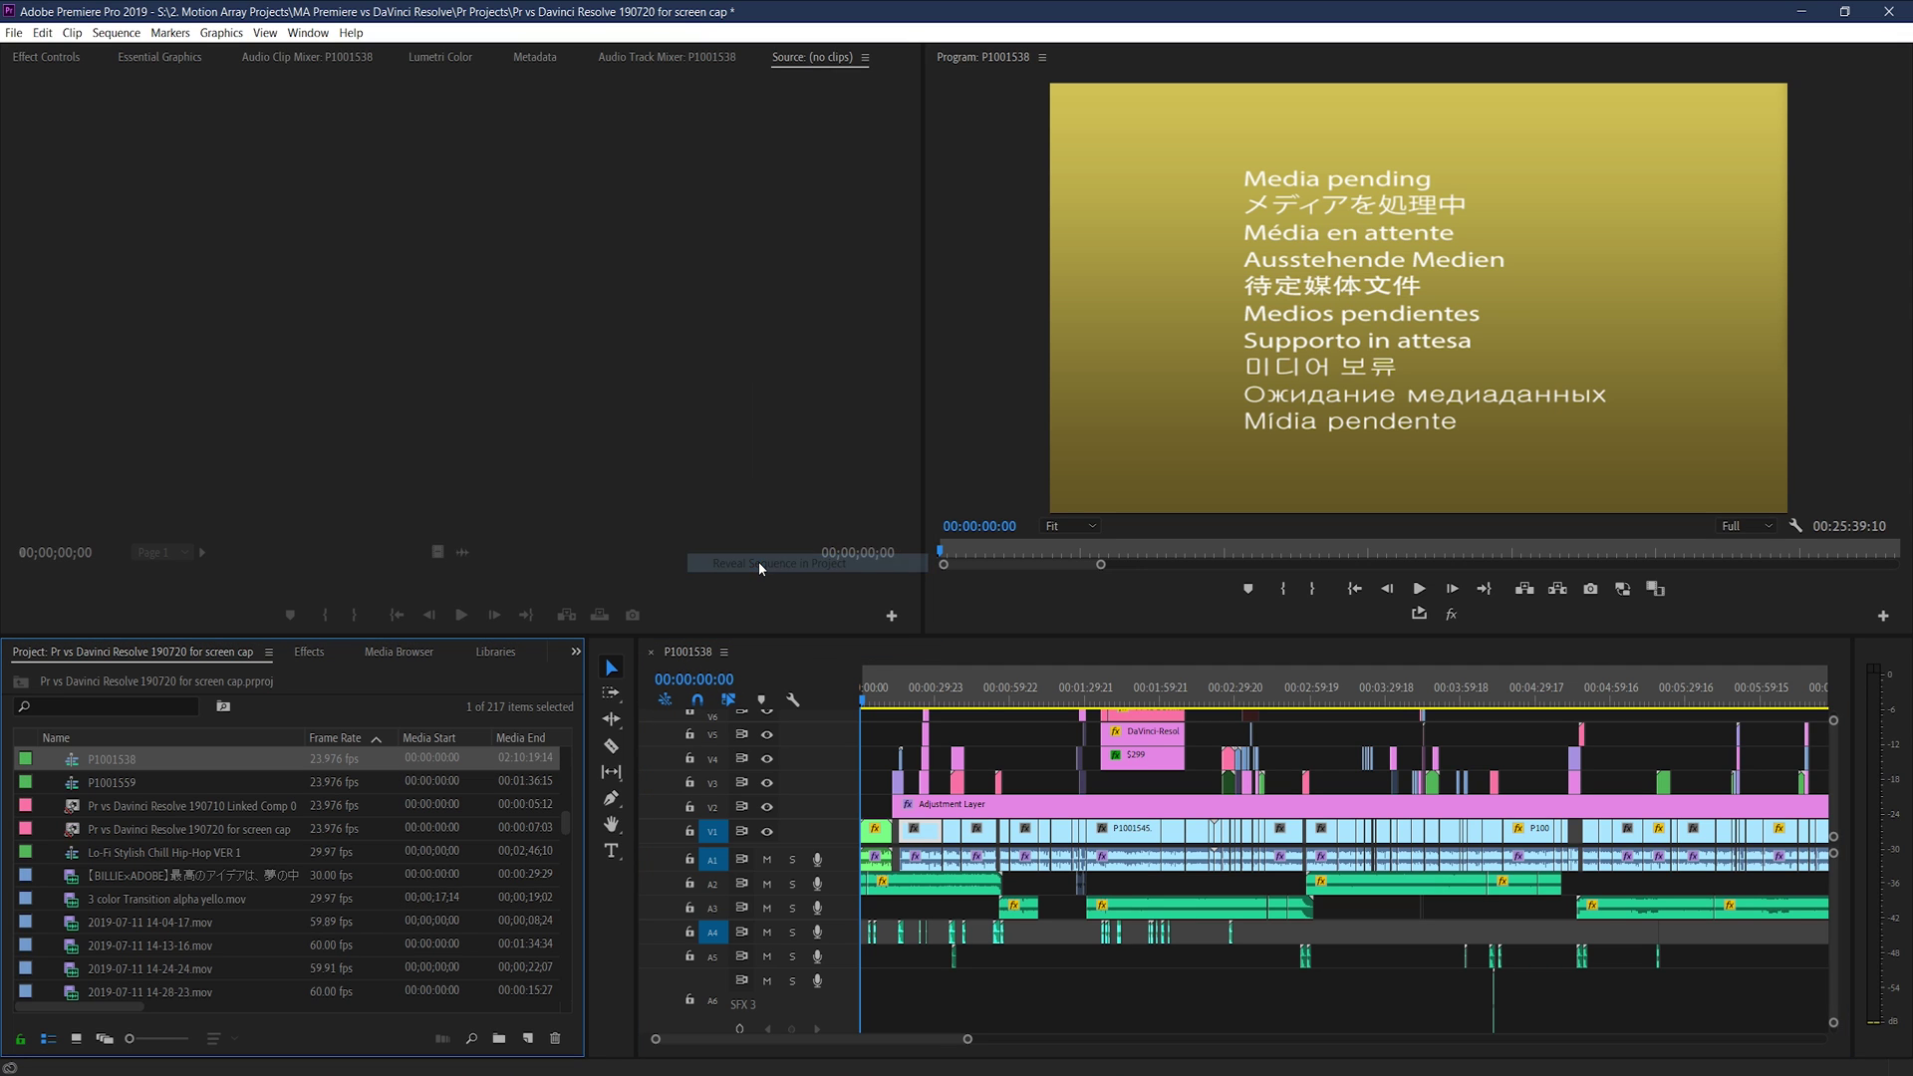
right_click(107, 769)
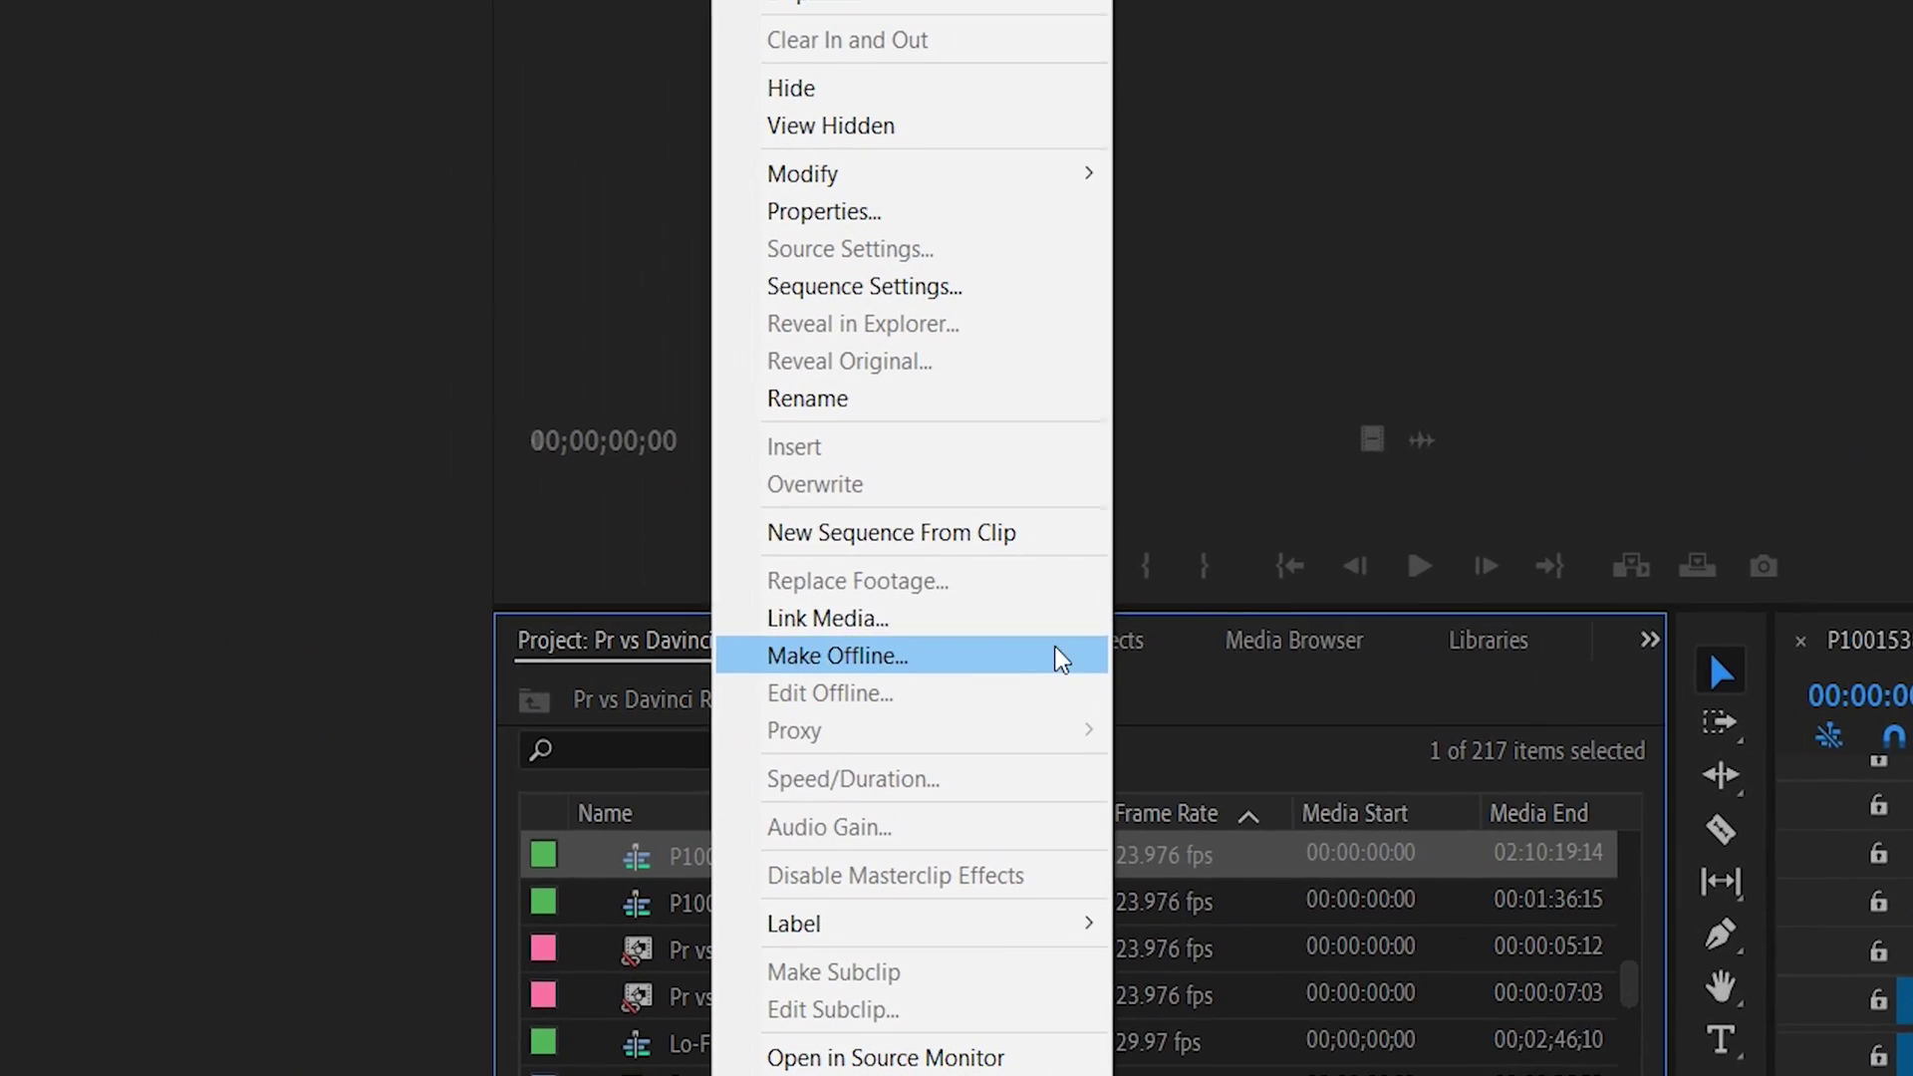
left_click(1086, 533)
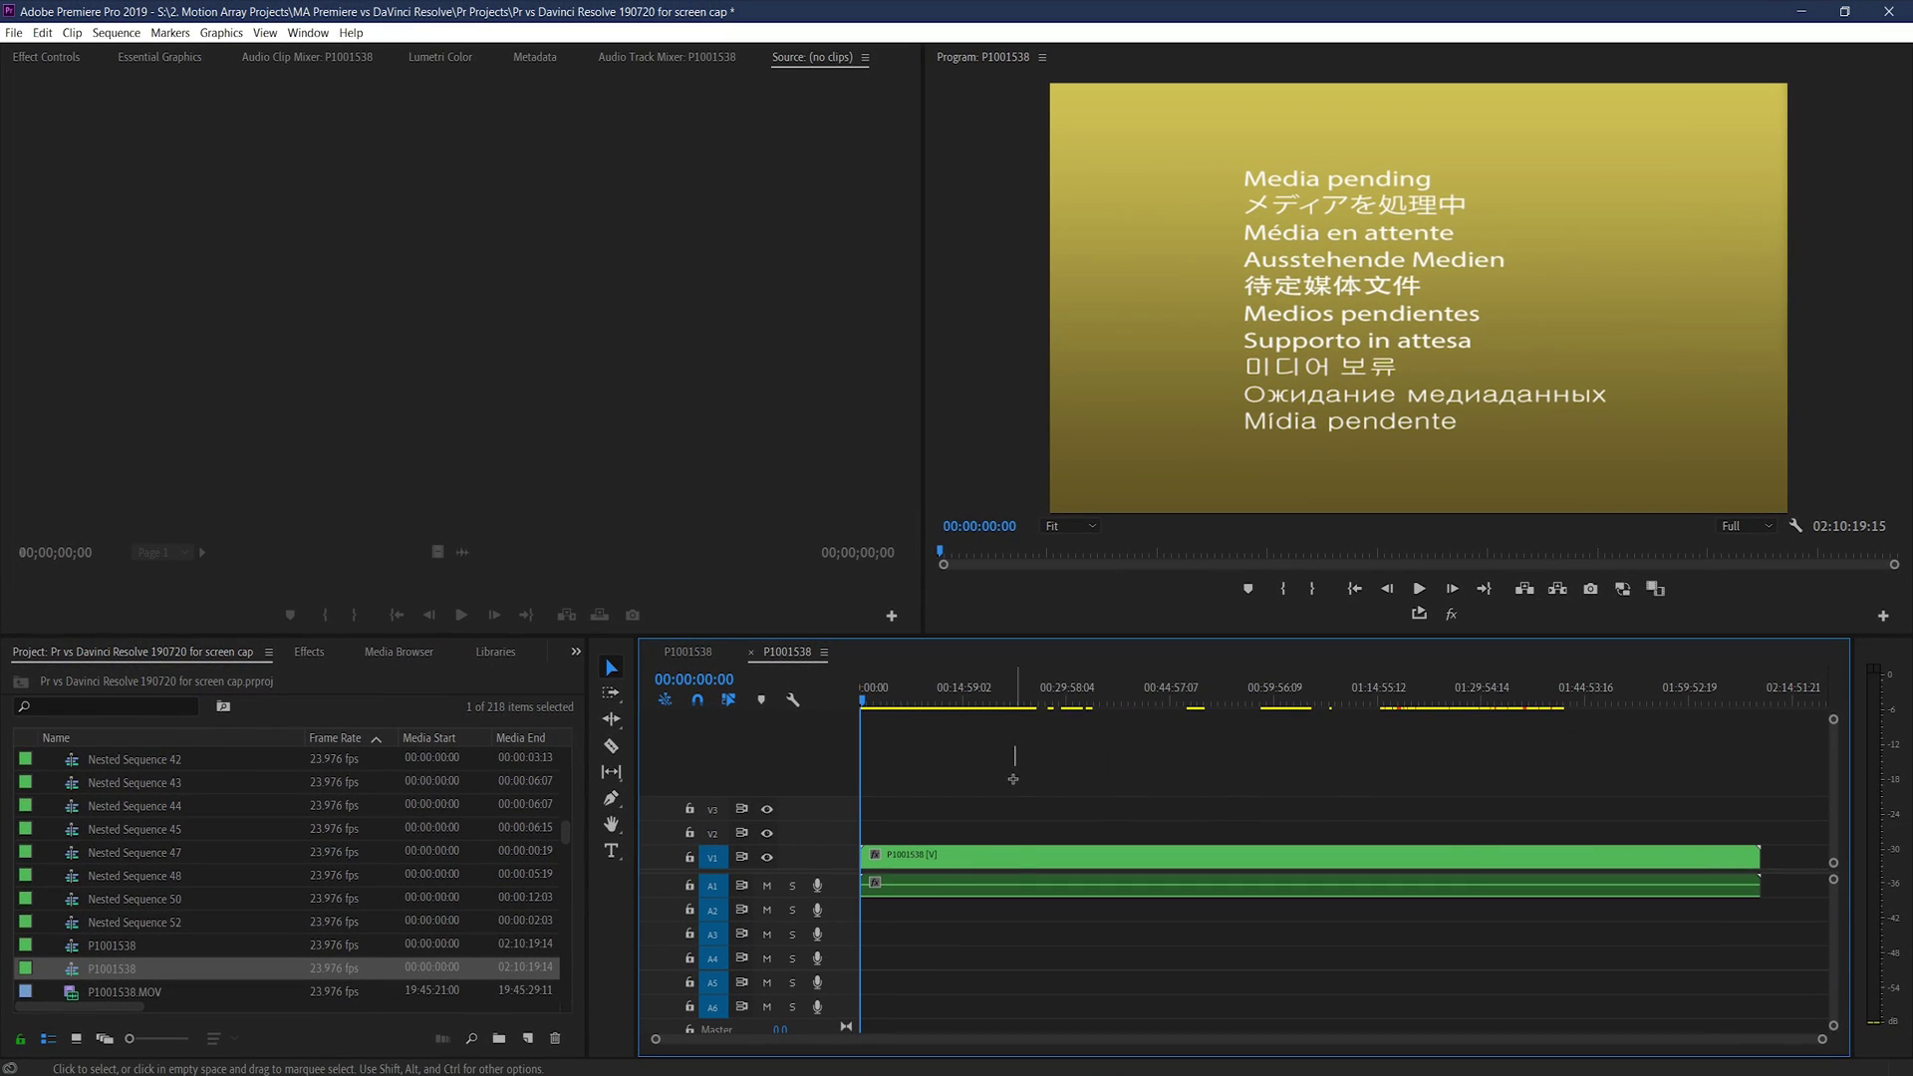
- Empty the new sequence, then copy the entire original P1001538 edit and paste it in
left_click_drag(1363, 766, 1358, 992)
key("Delete")
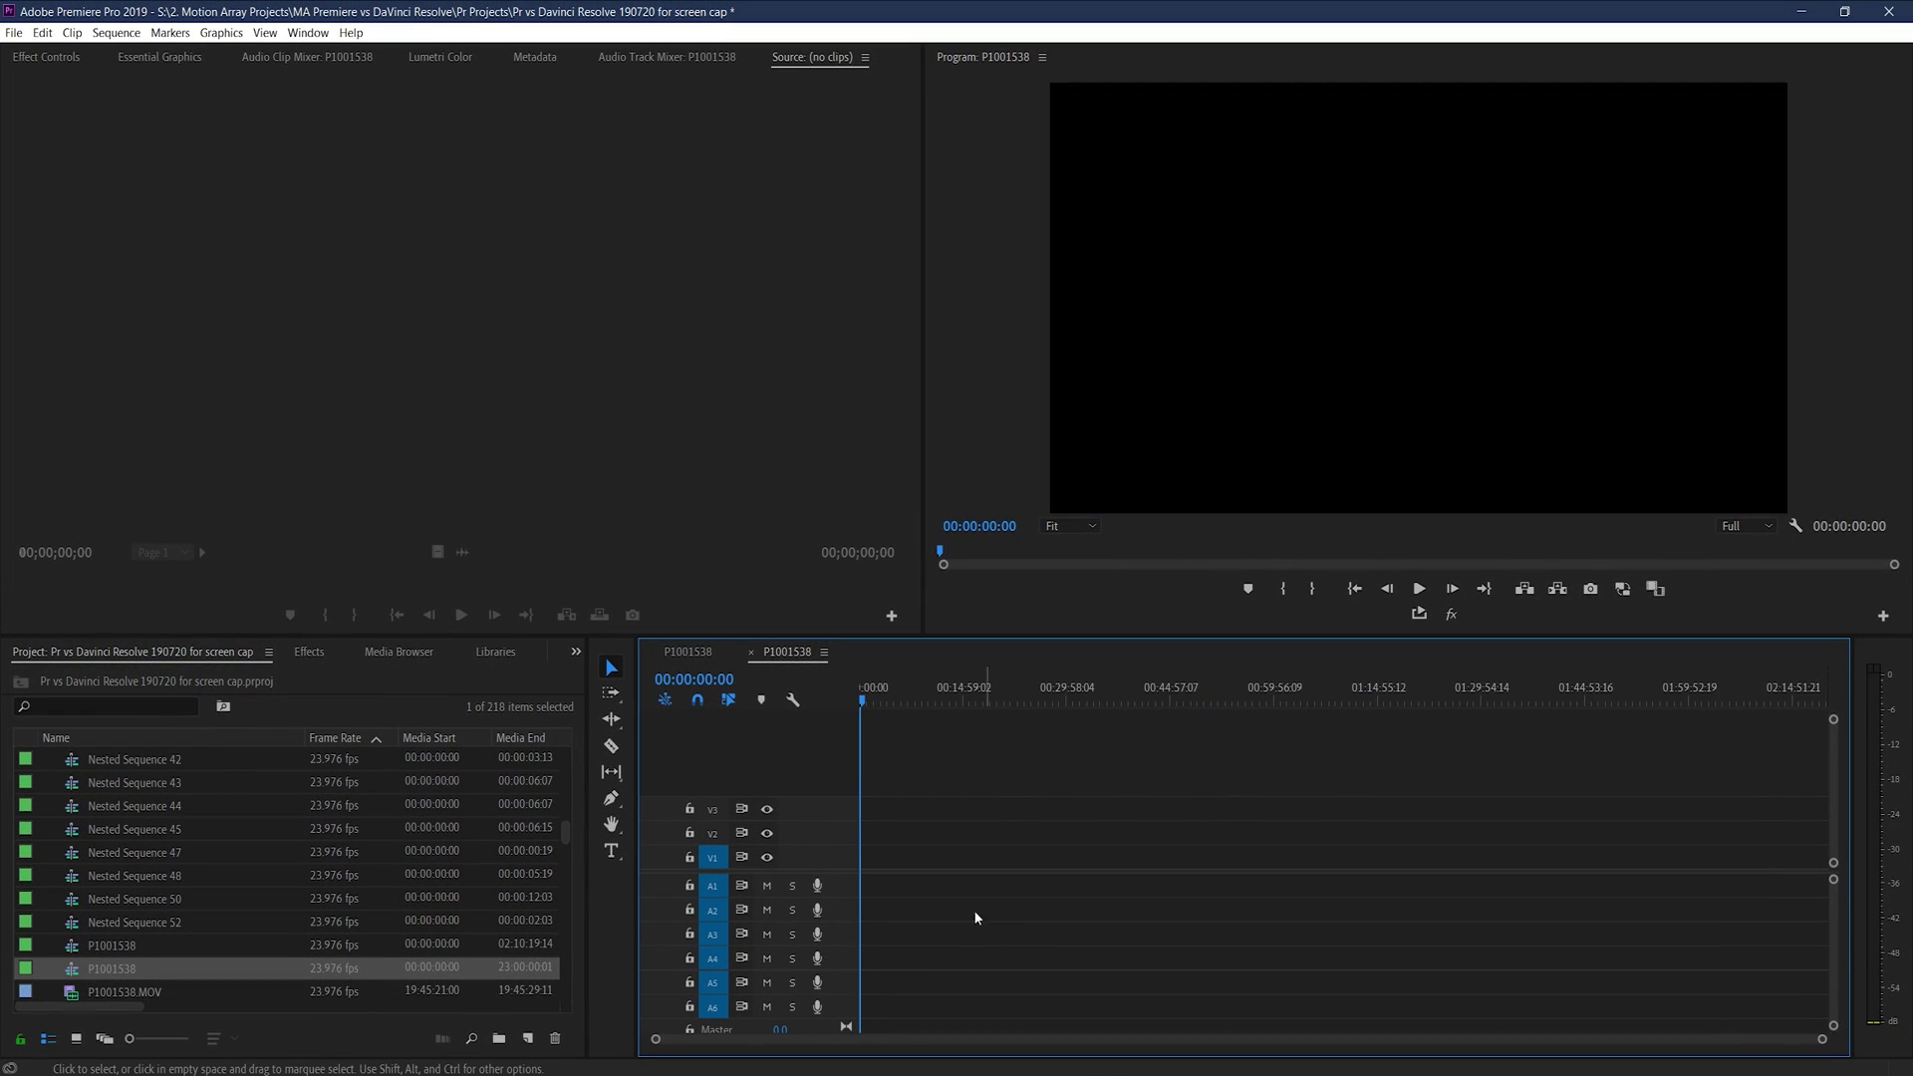
left_click(684, 653)
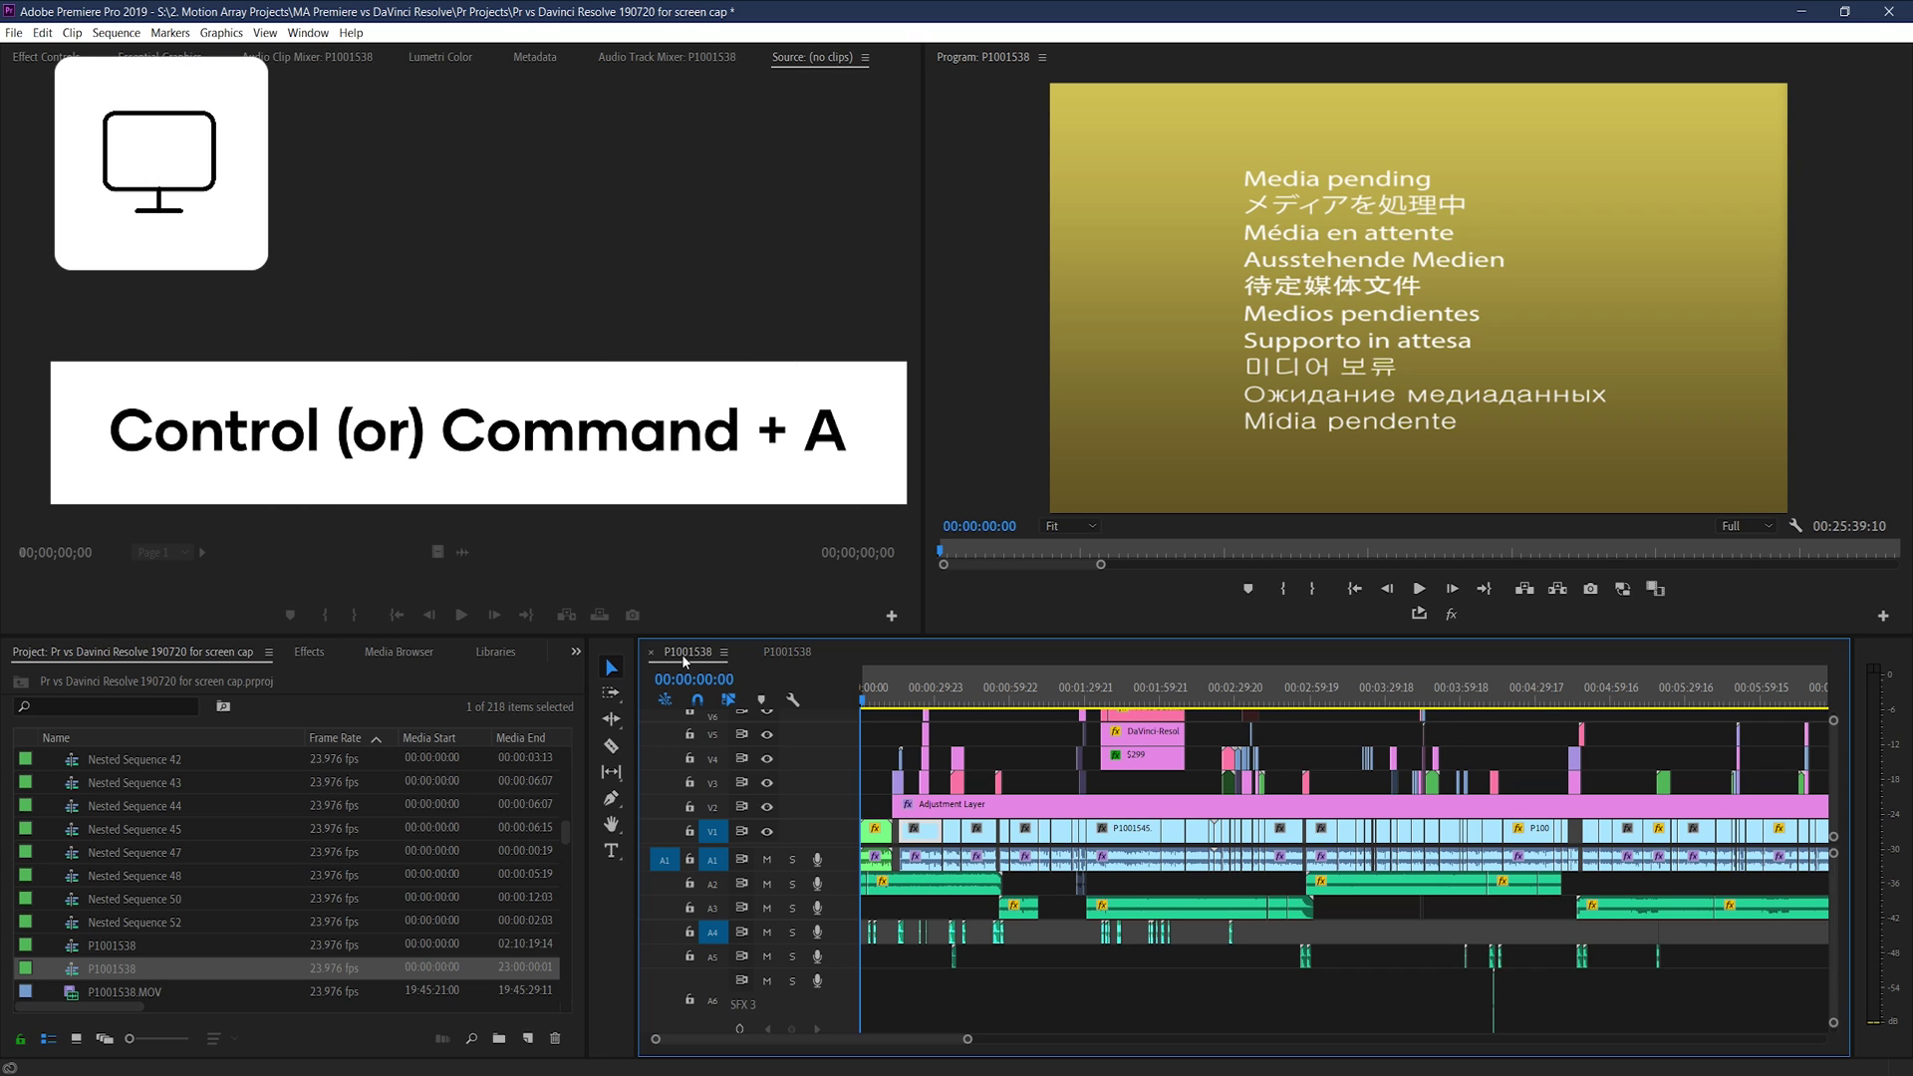
key("ctrl+a")
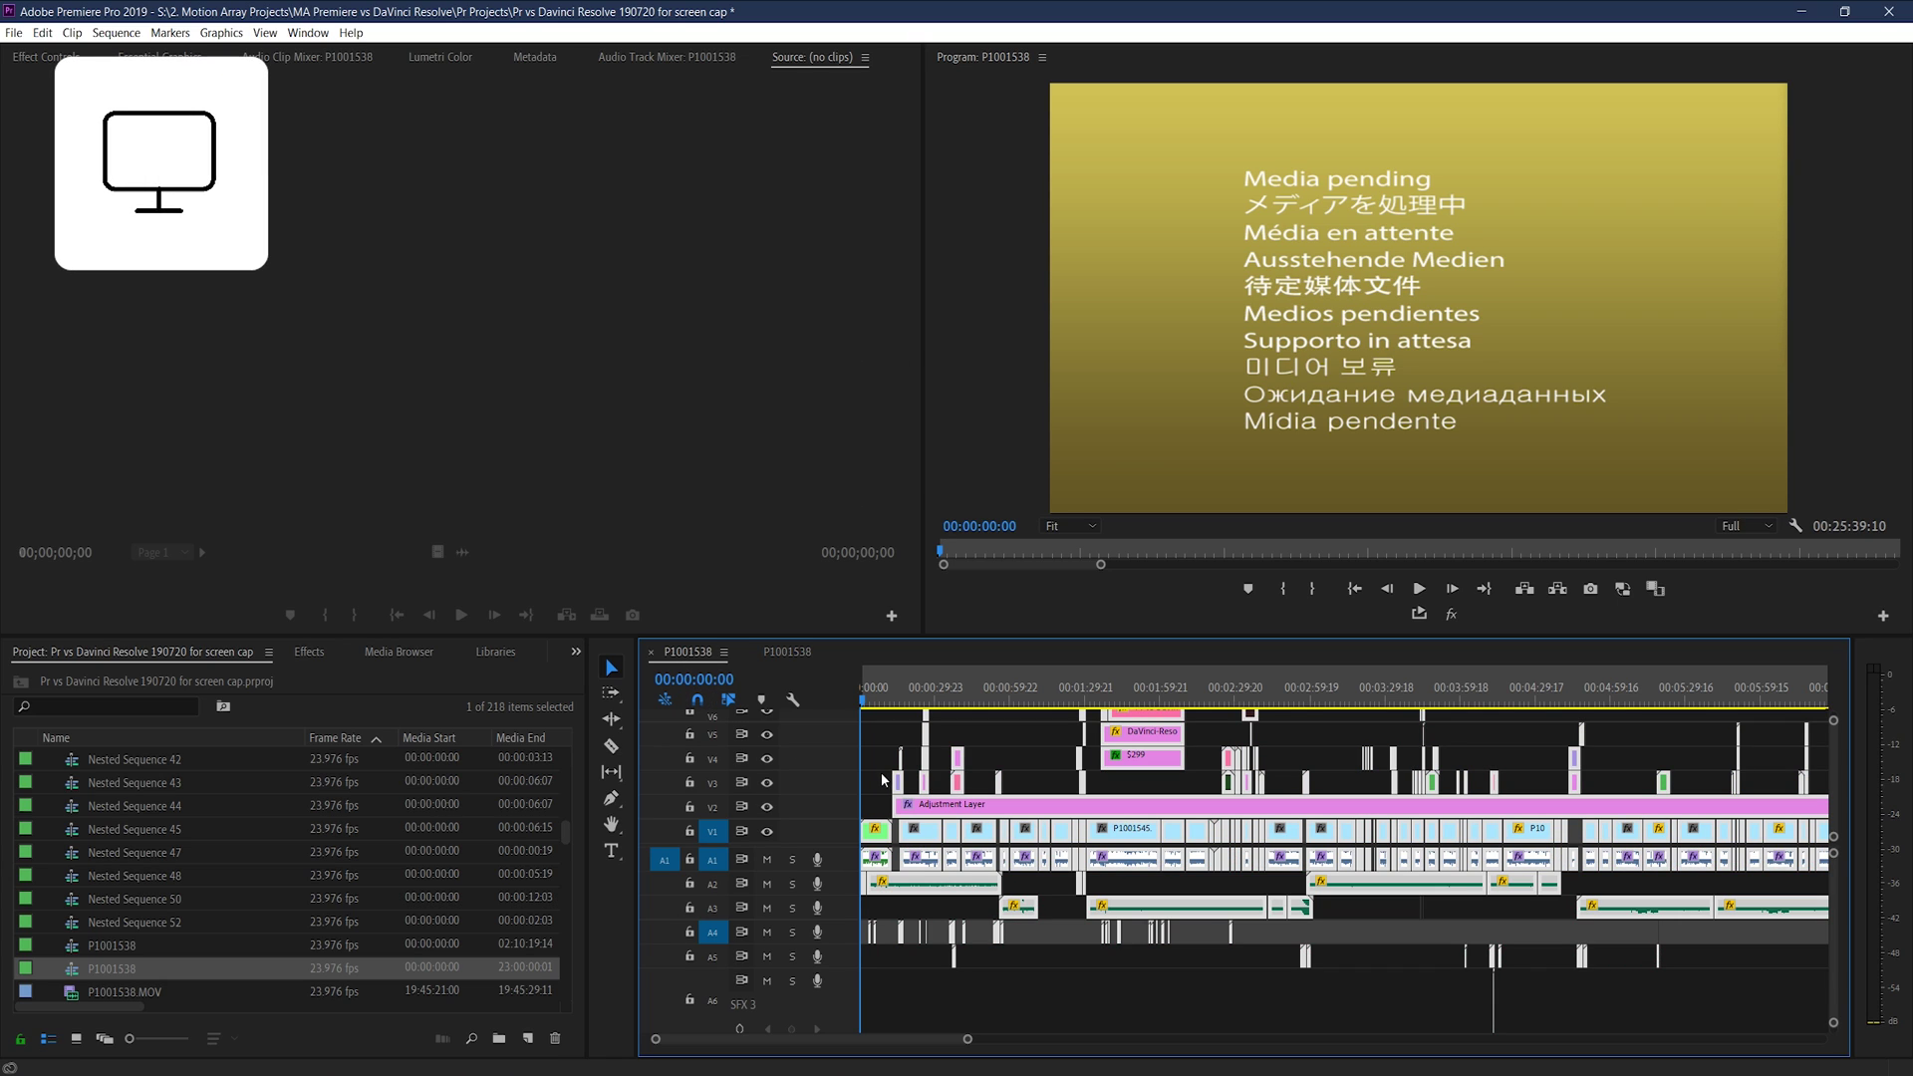
key("ctrl+c")
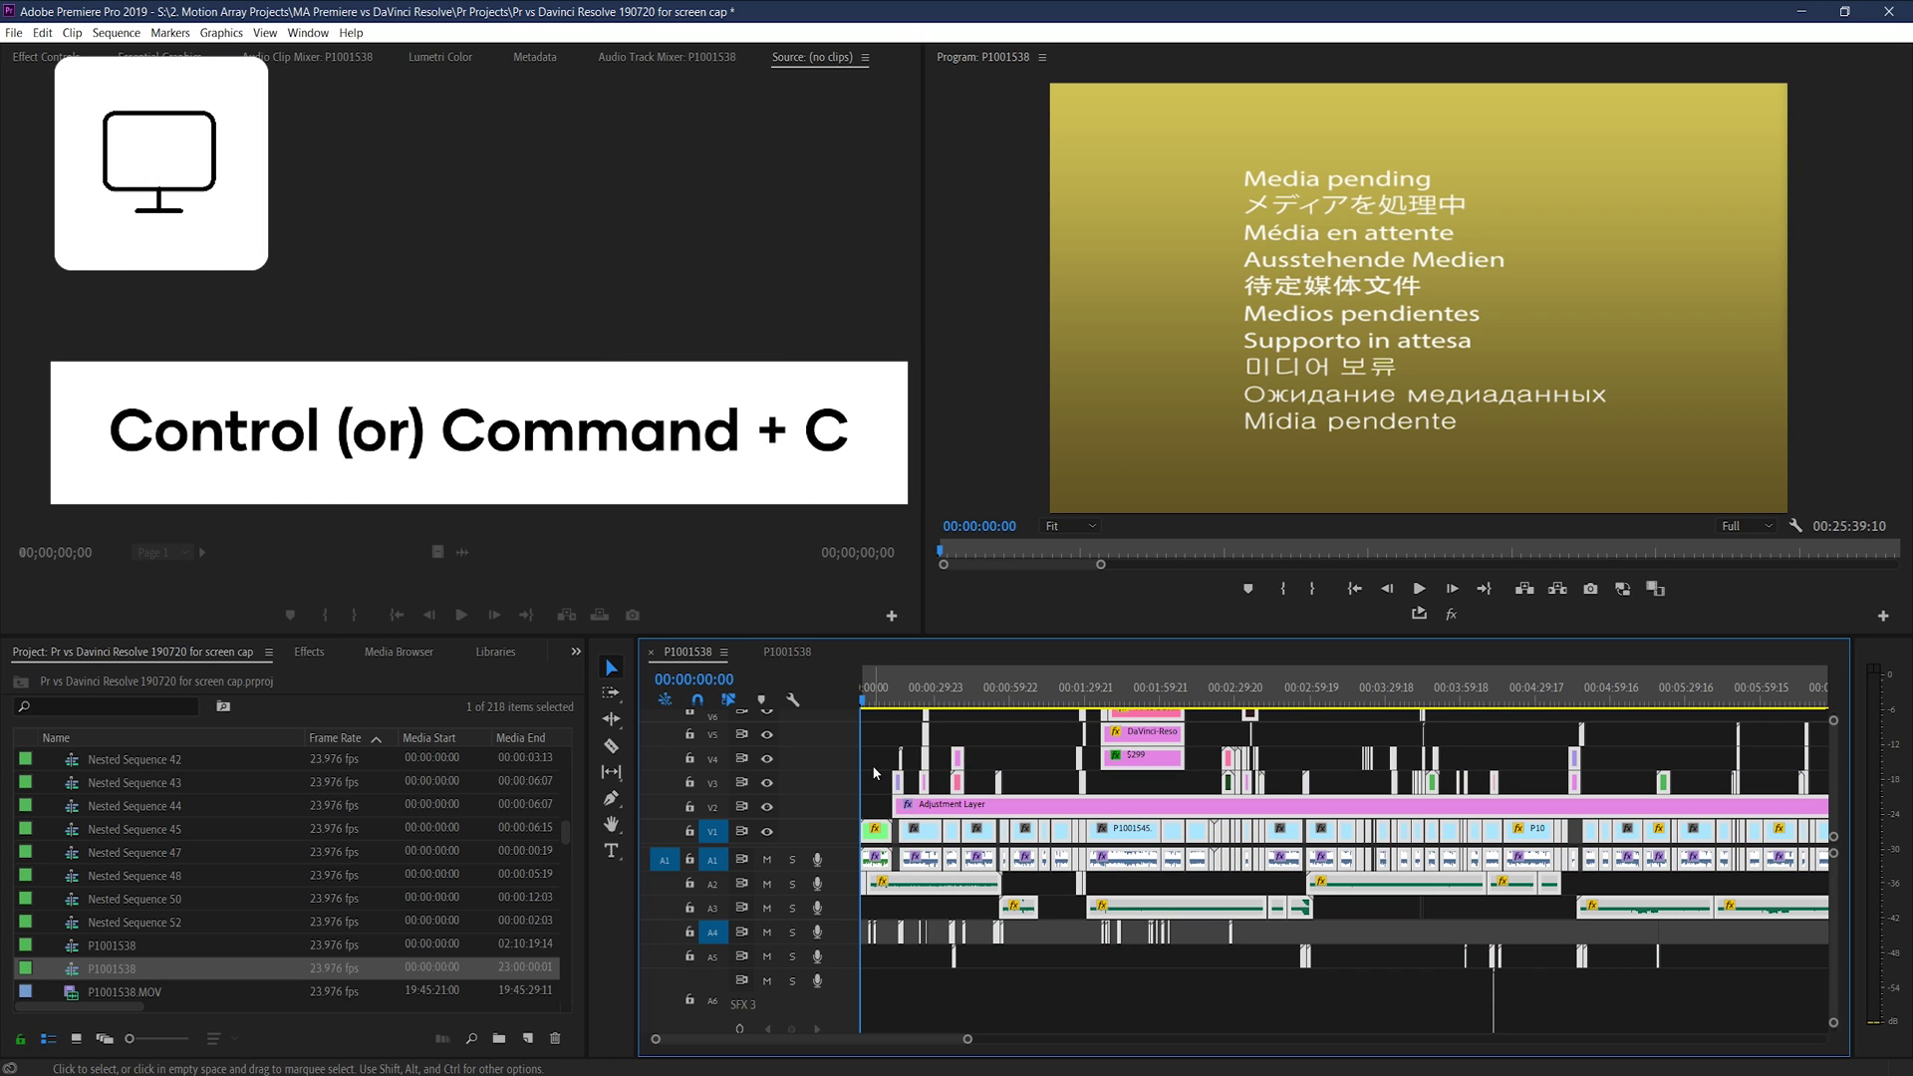
left_click(776, 652)
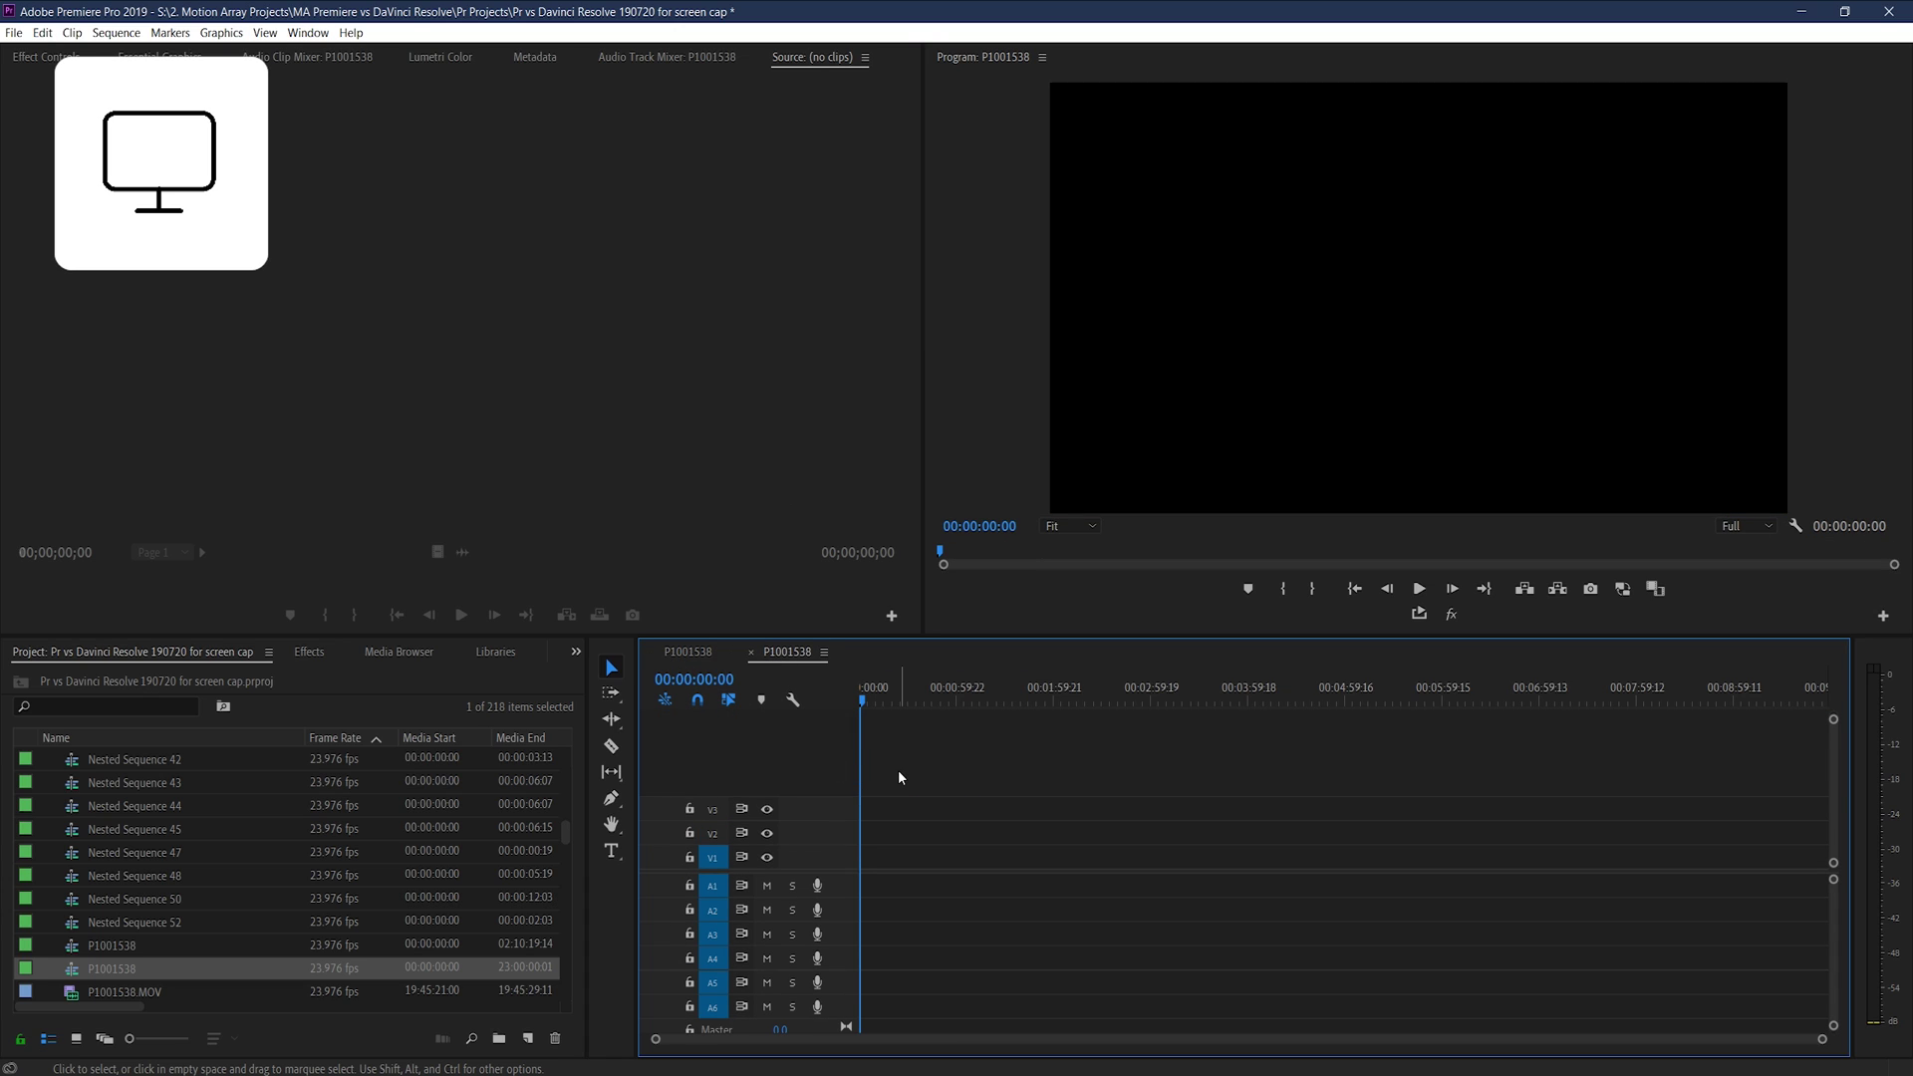
key("ctrl+v")
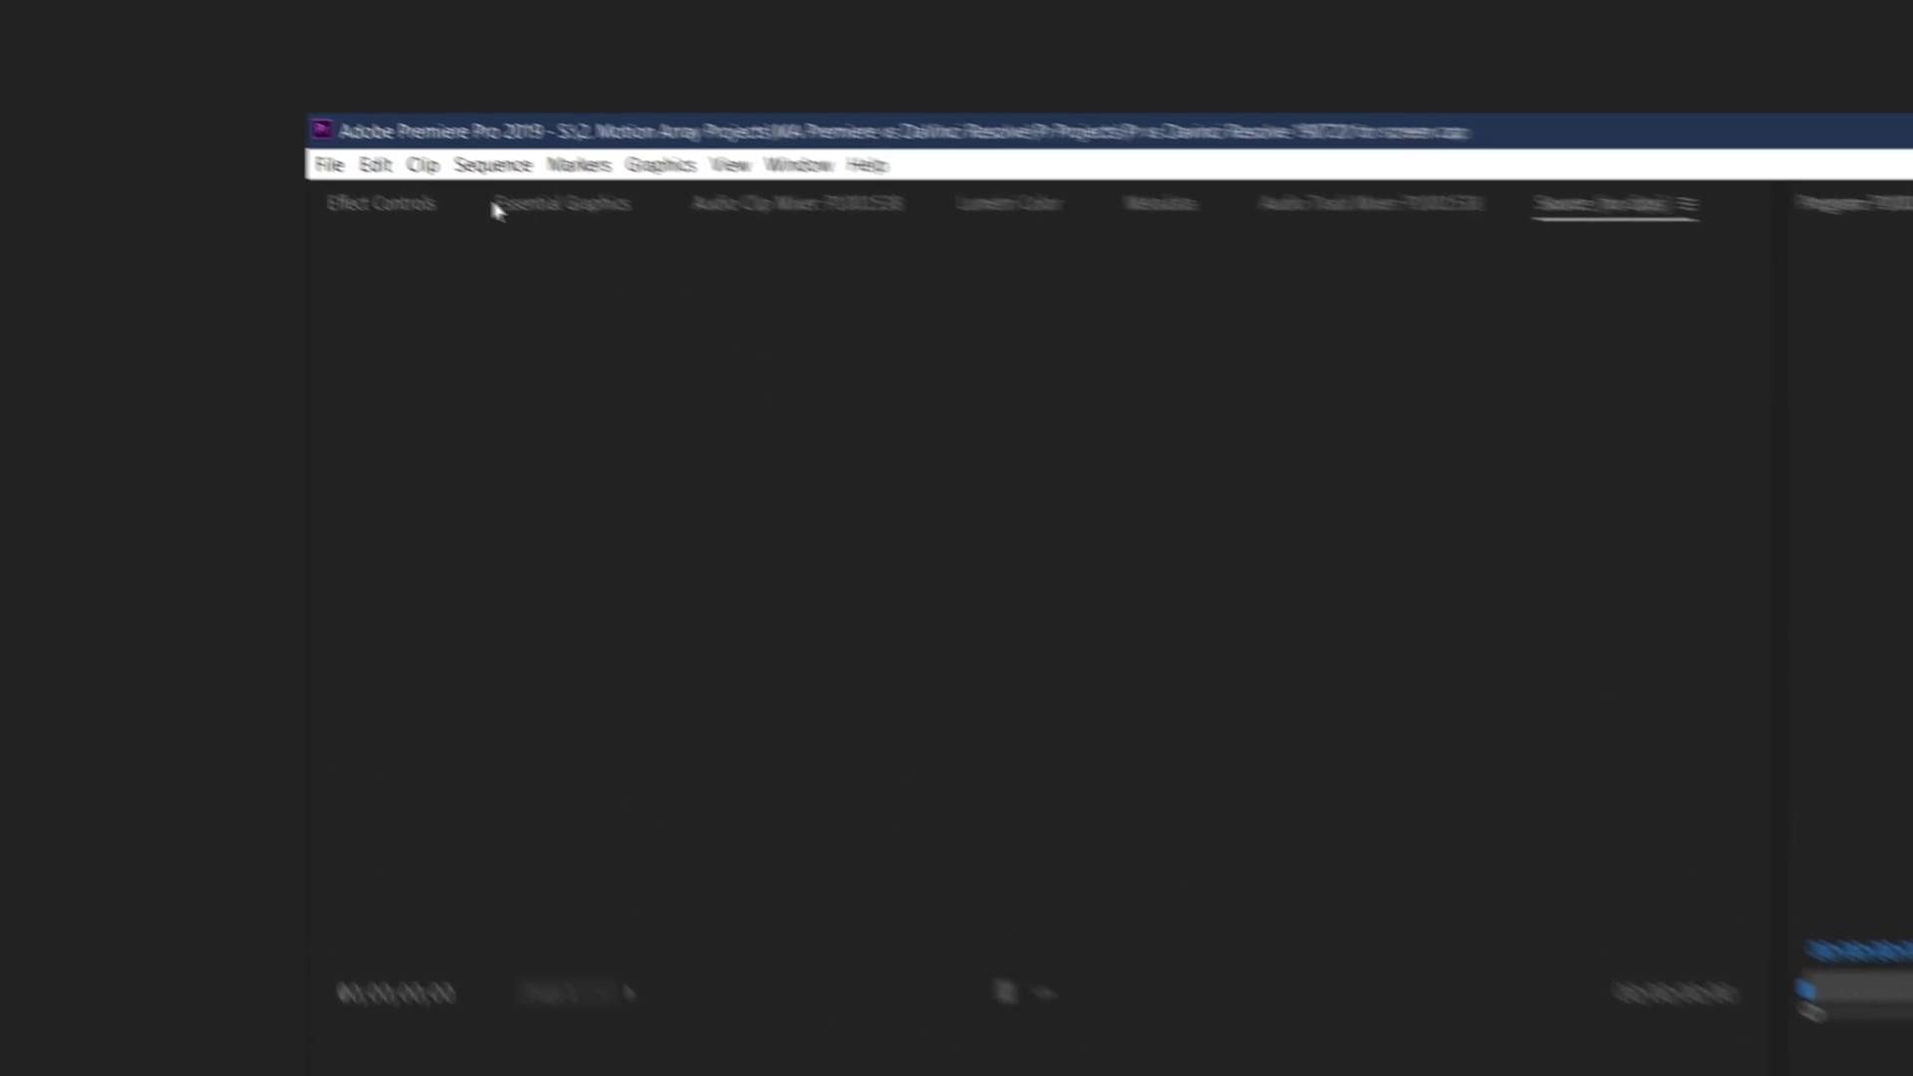
- Open Edit > Preferences > Media Cache, showing the E:\Scratch n Cache location
left_click(375, 165)
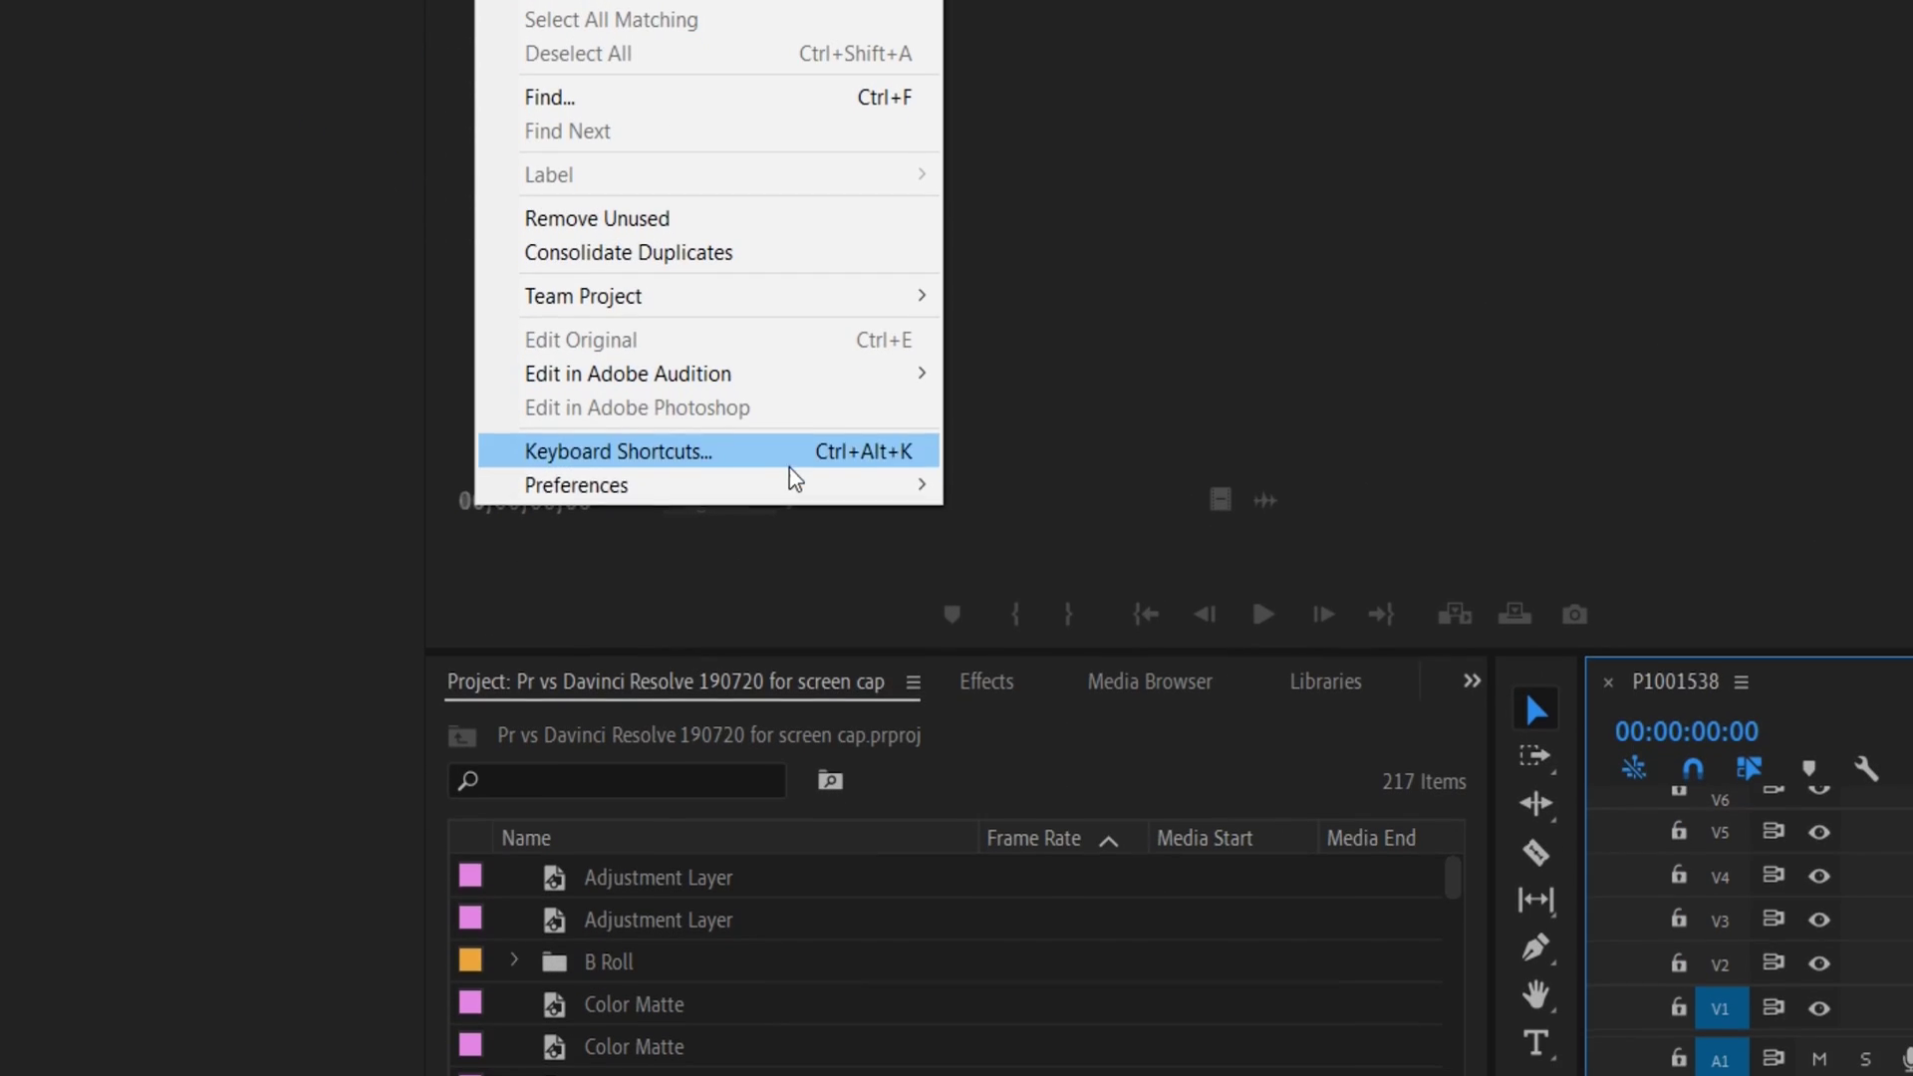
mouse_move(633, 981)
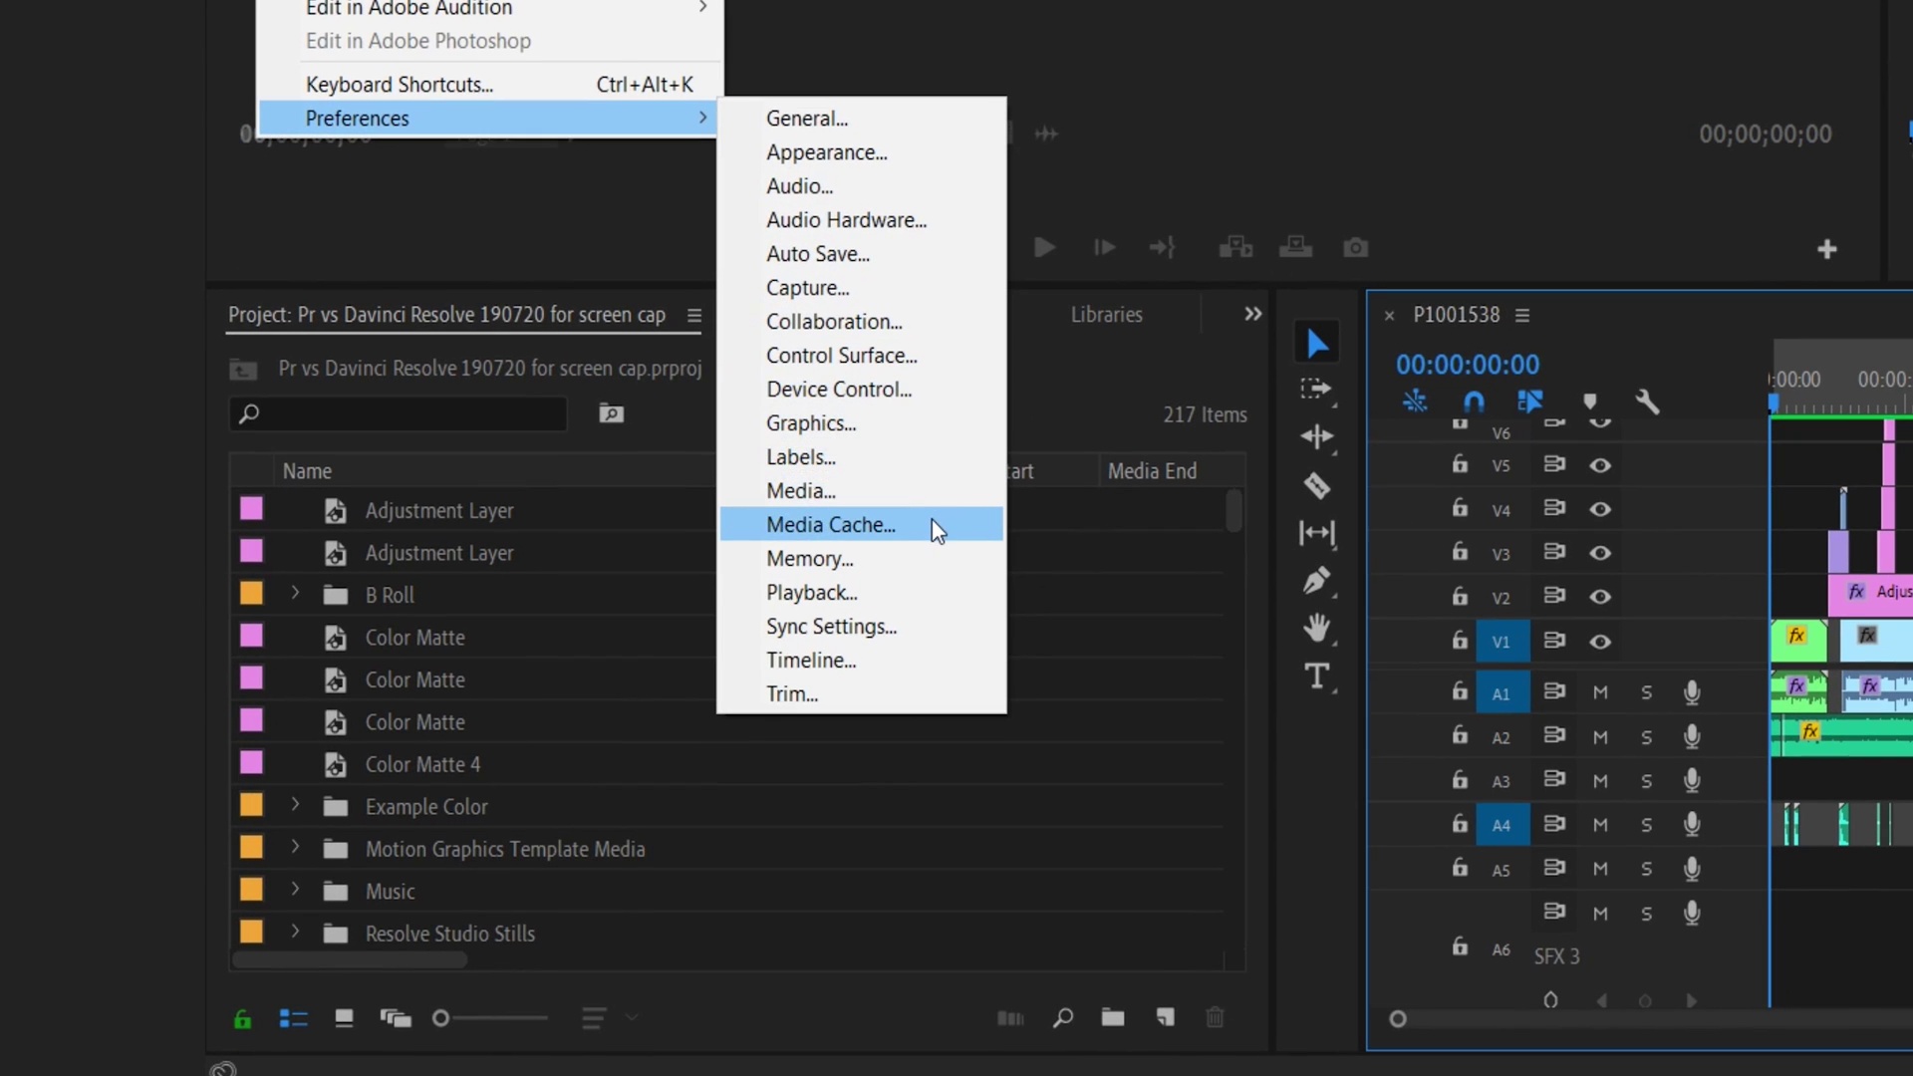
left_click(1050, 892)
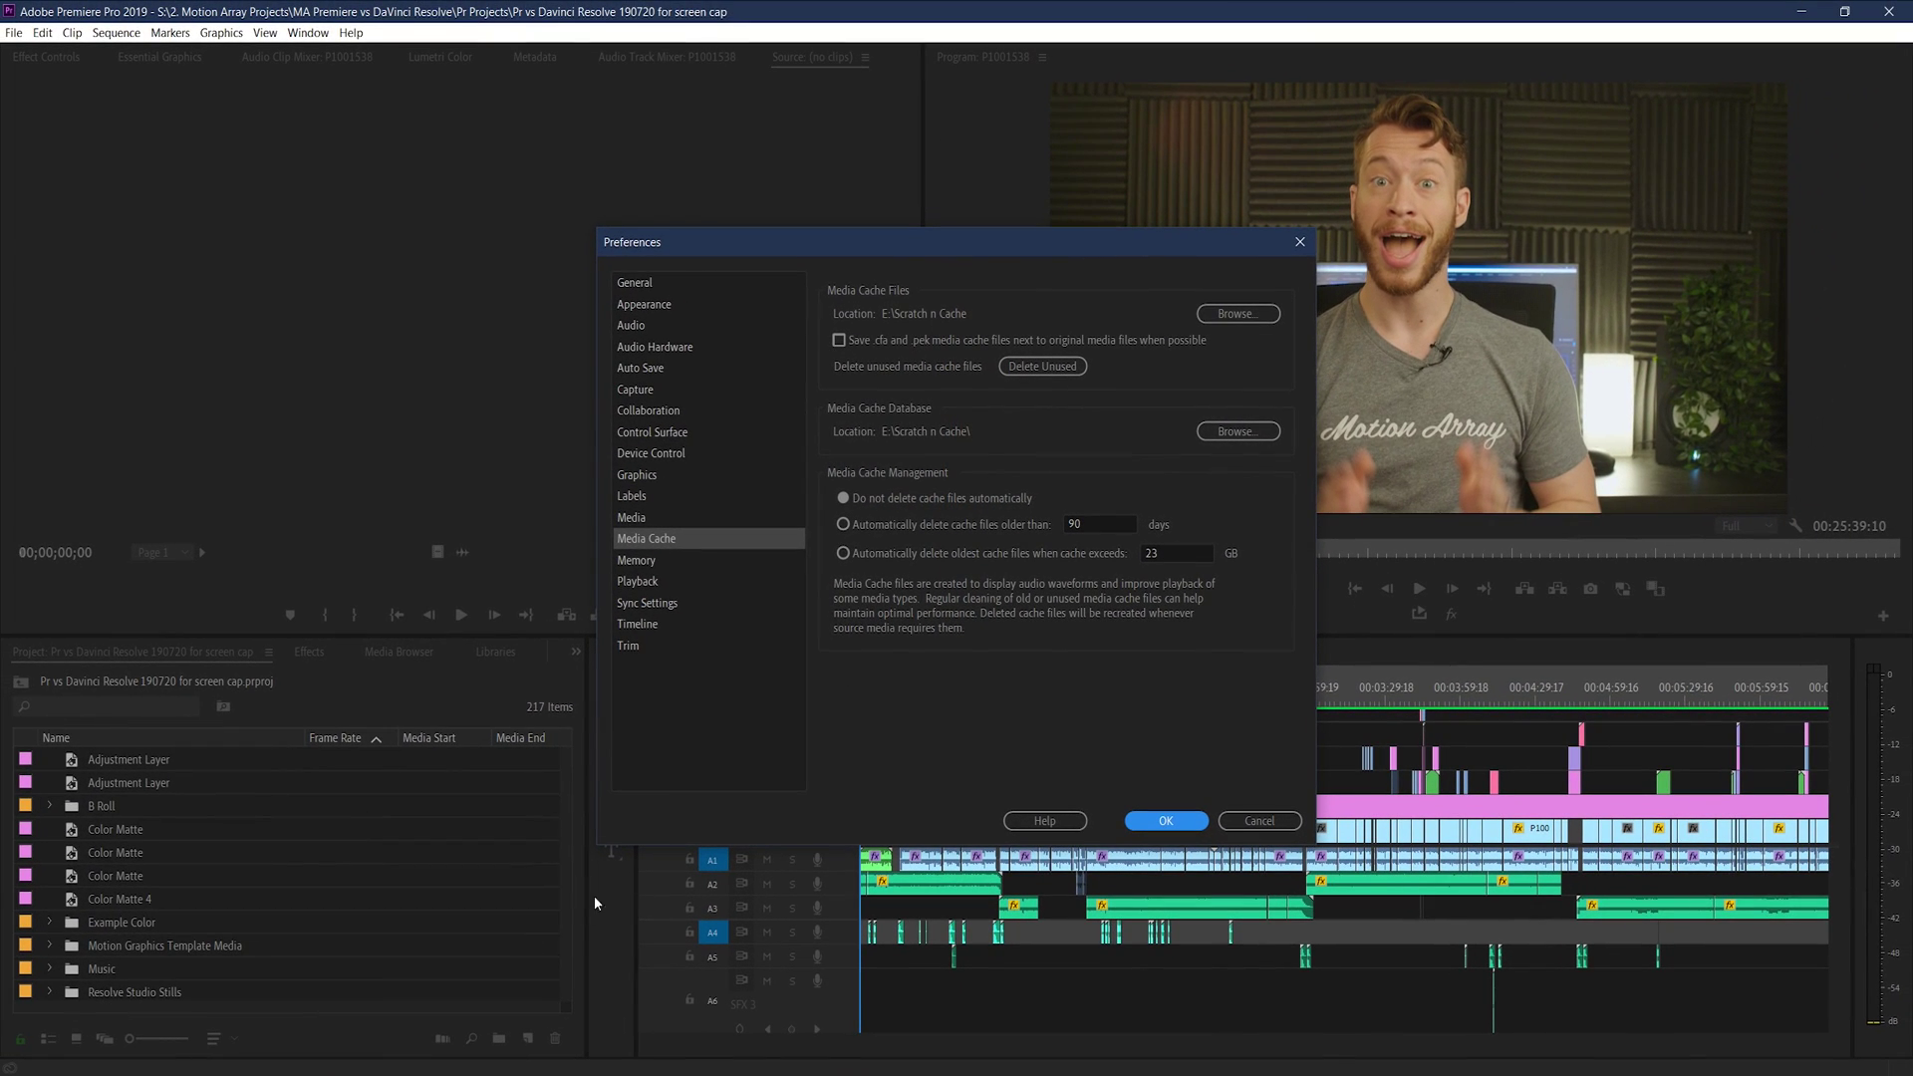
- In File Explorer, browse Ninja SSD (E:) > Scratch n Cache > Media Cache Files and scroll its 5,626 files
key("alt+Tab")
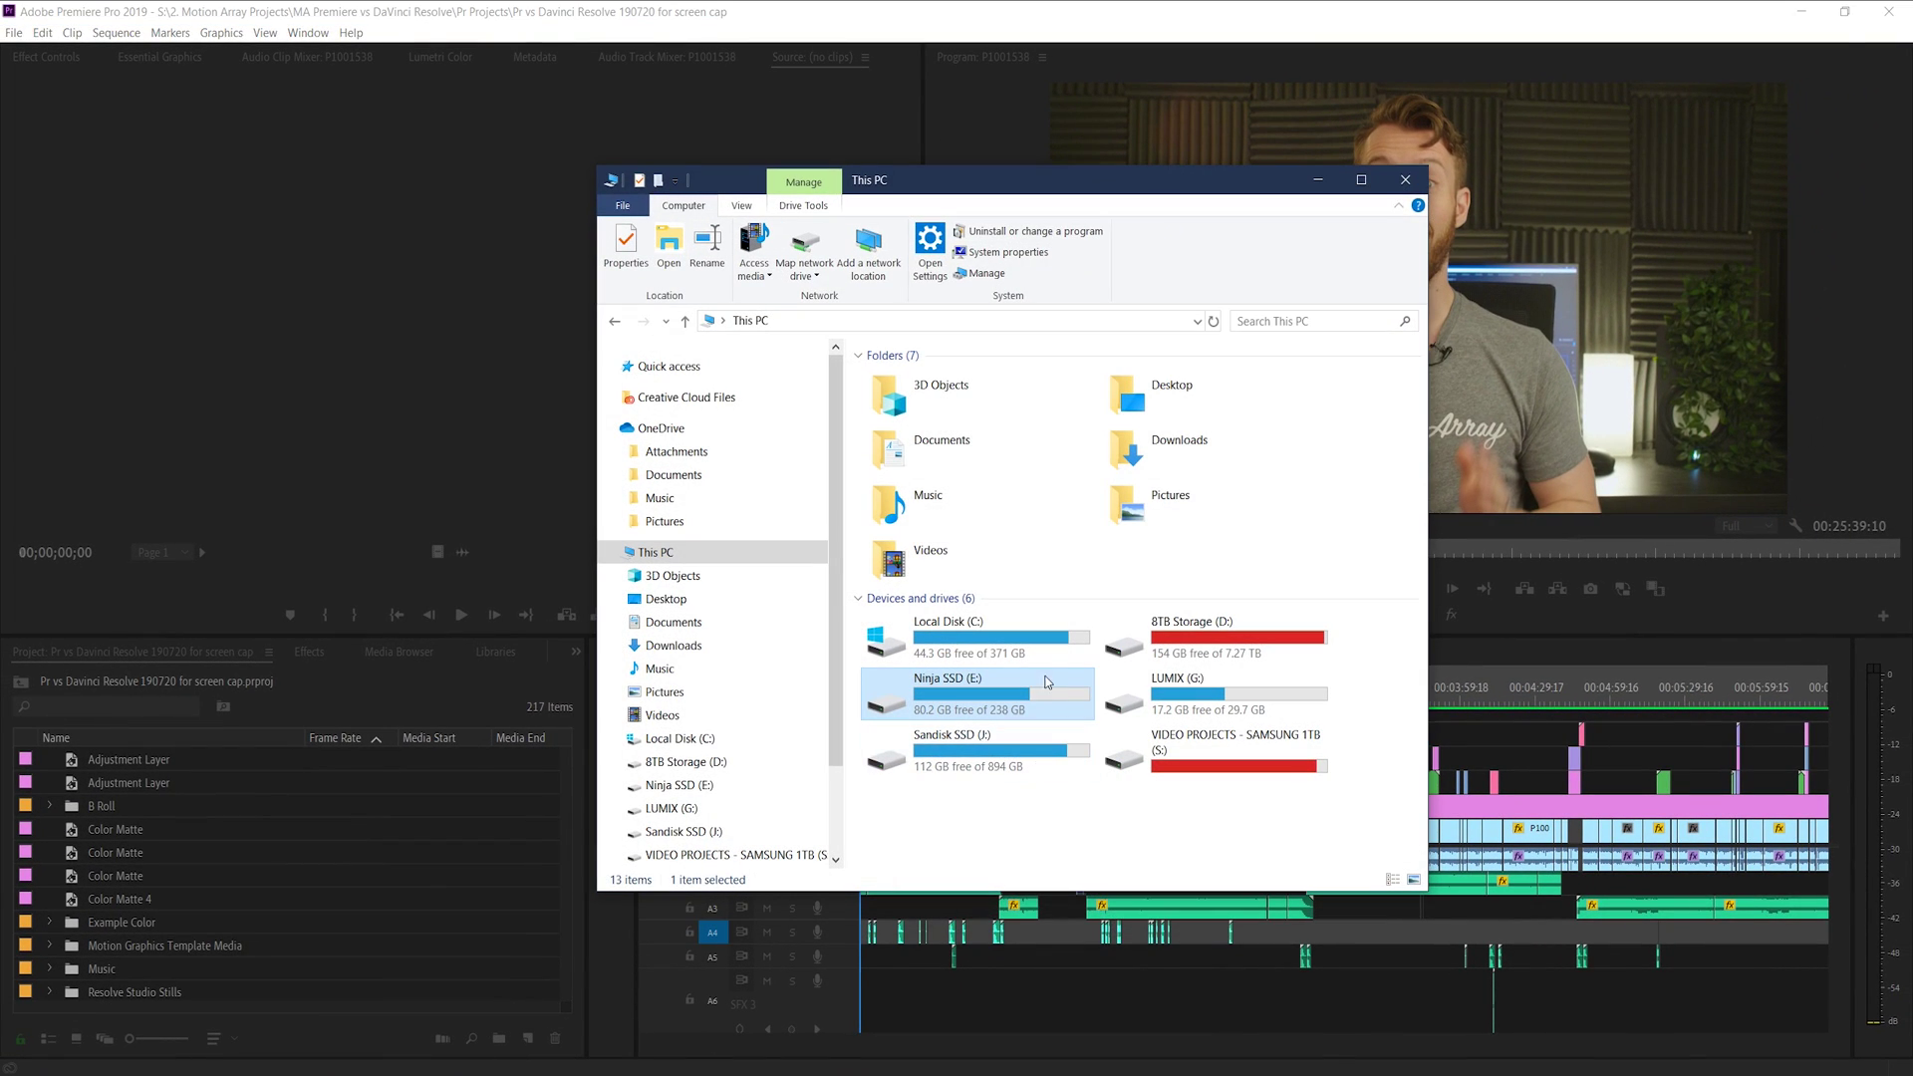
double_click(1008, 688)
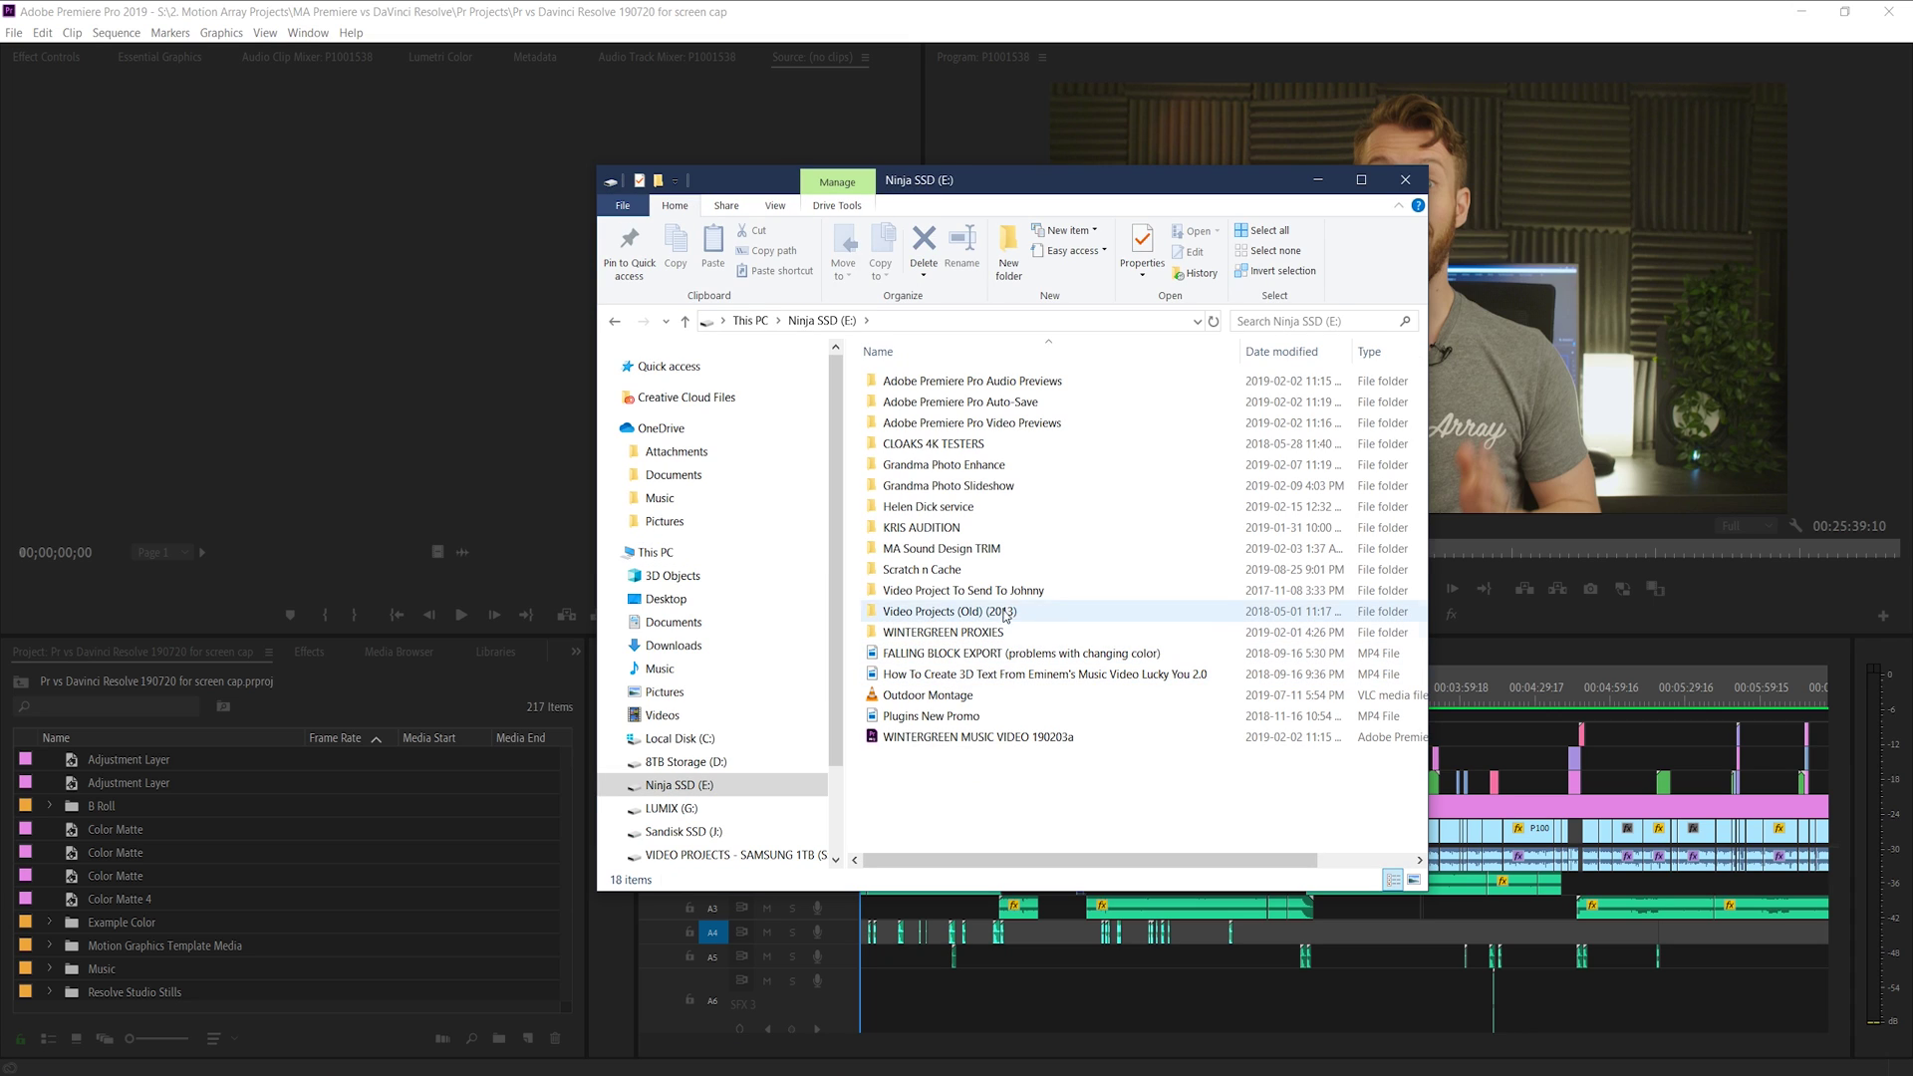
double_click(998, 570)
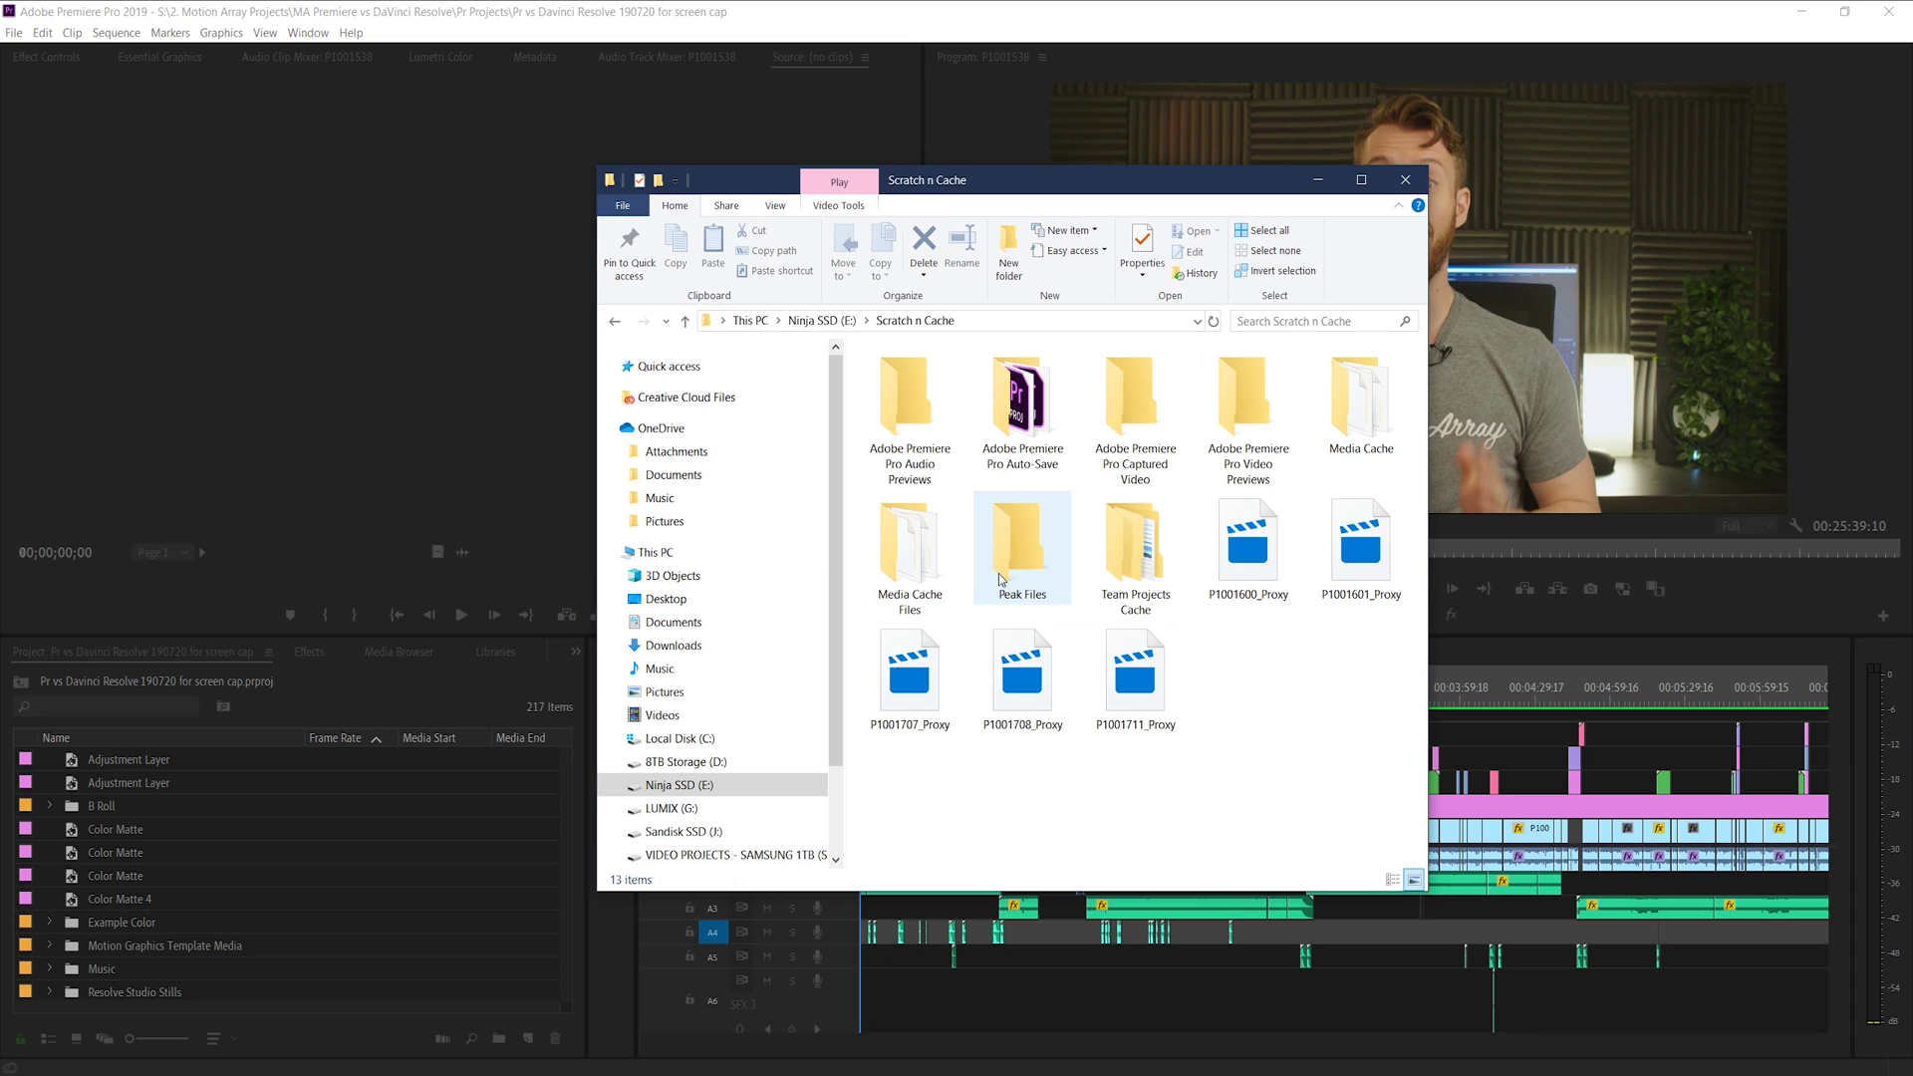
left_click(1365, 411)
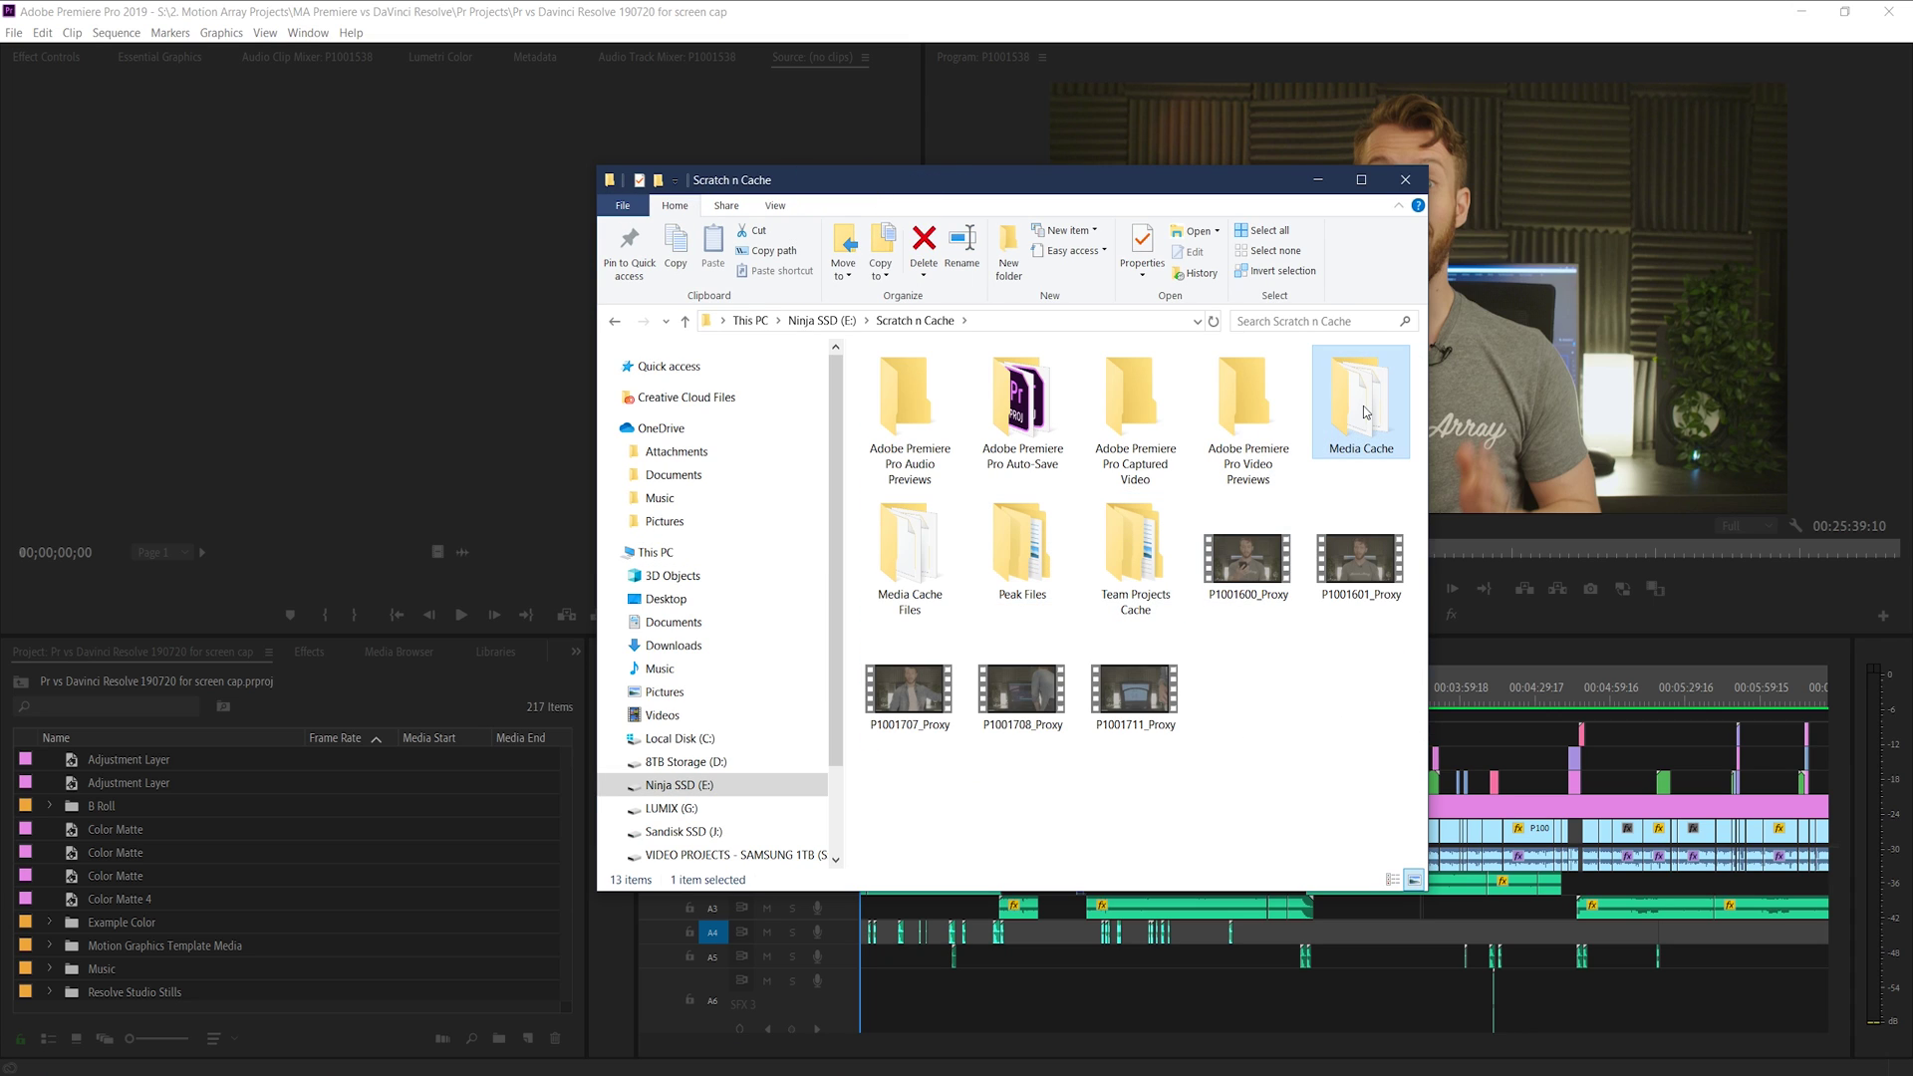
left_click(910, 568)
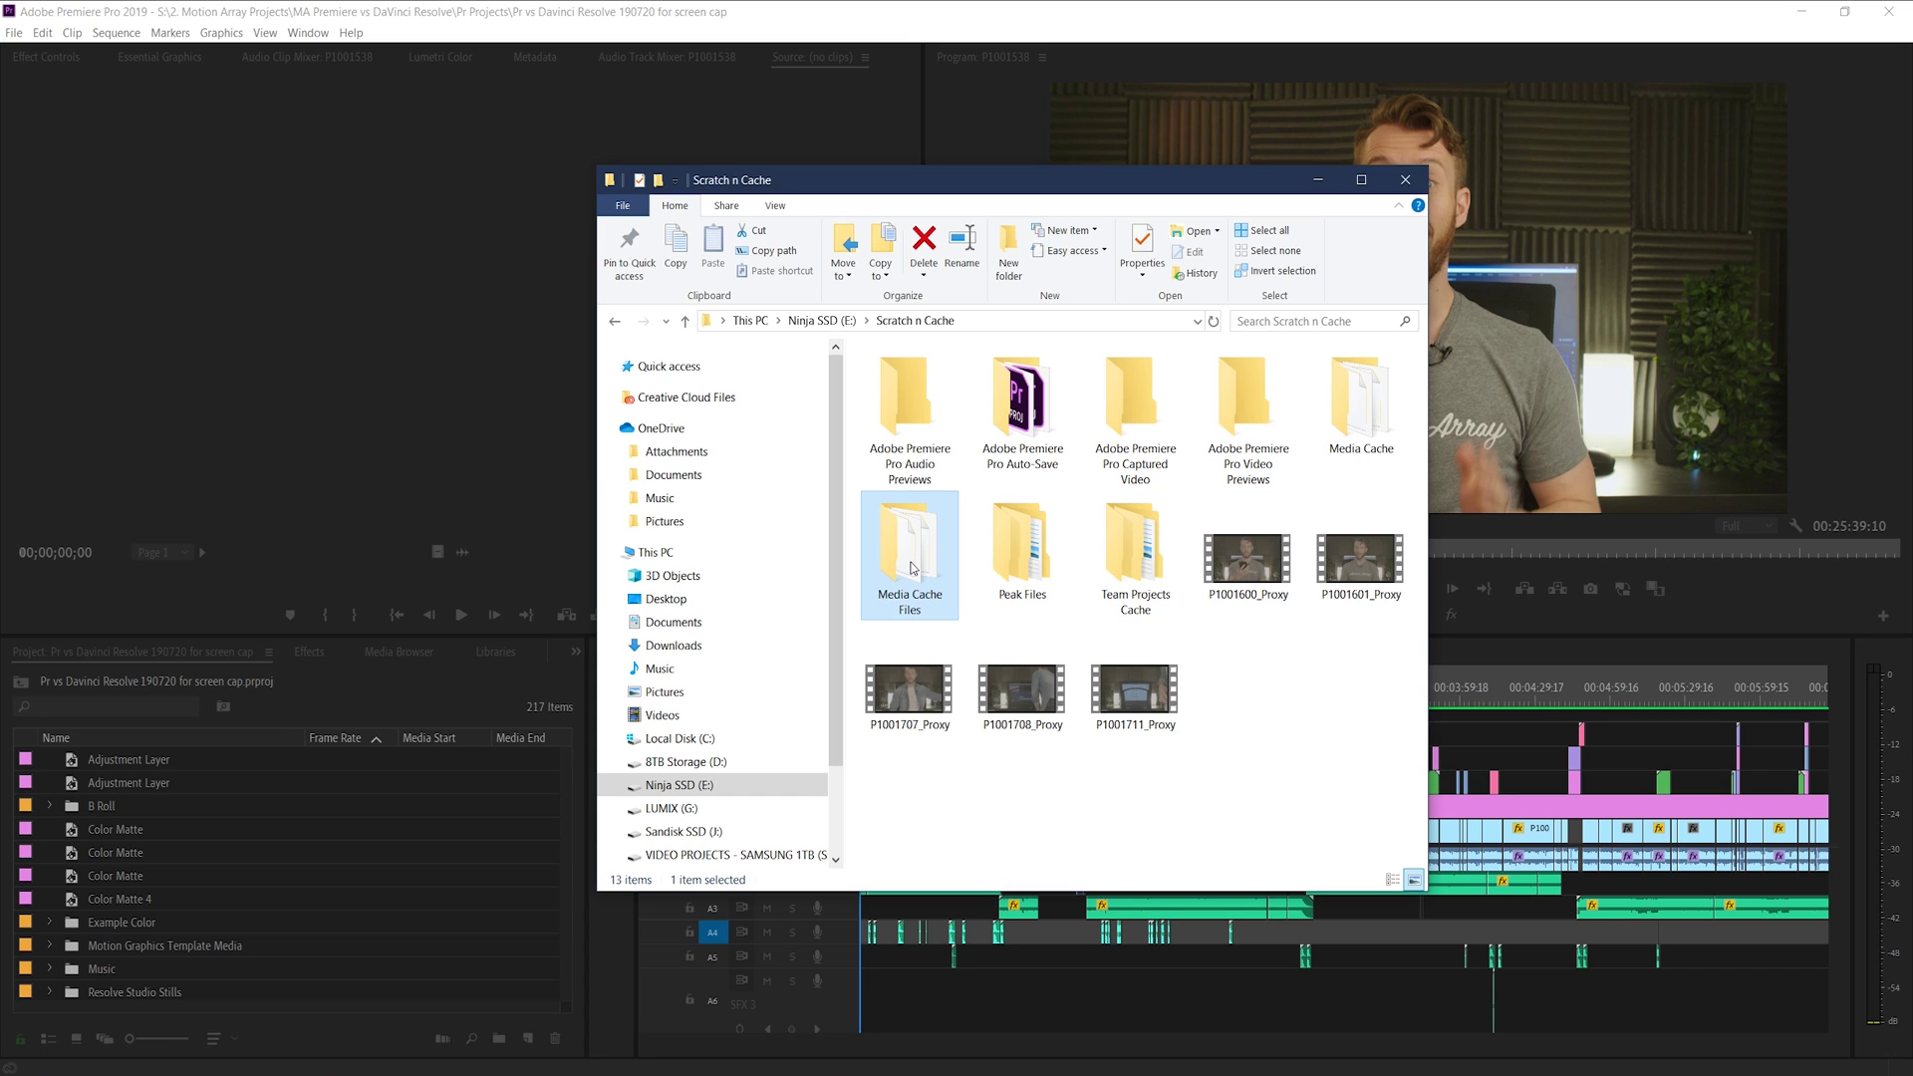
double_click(911, 568)
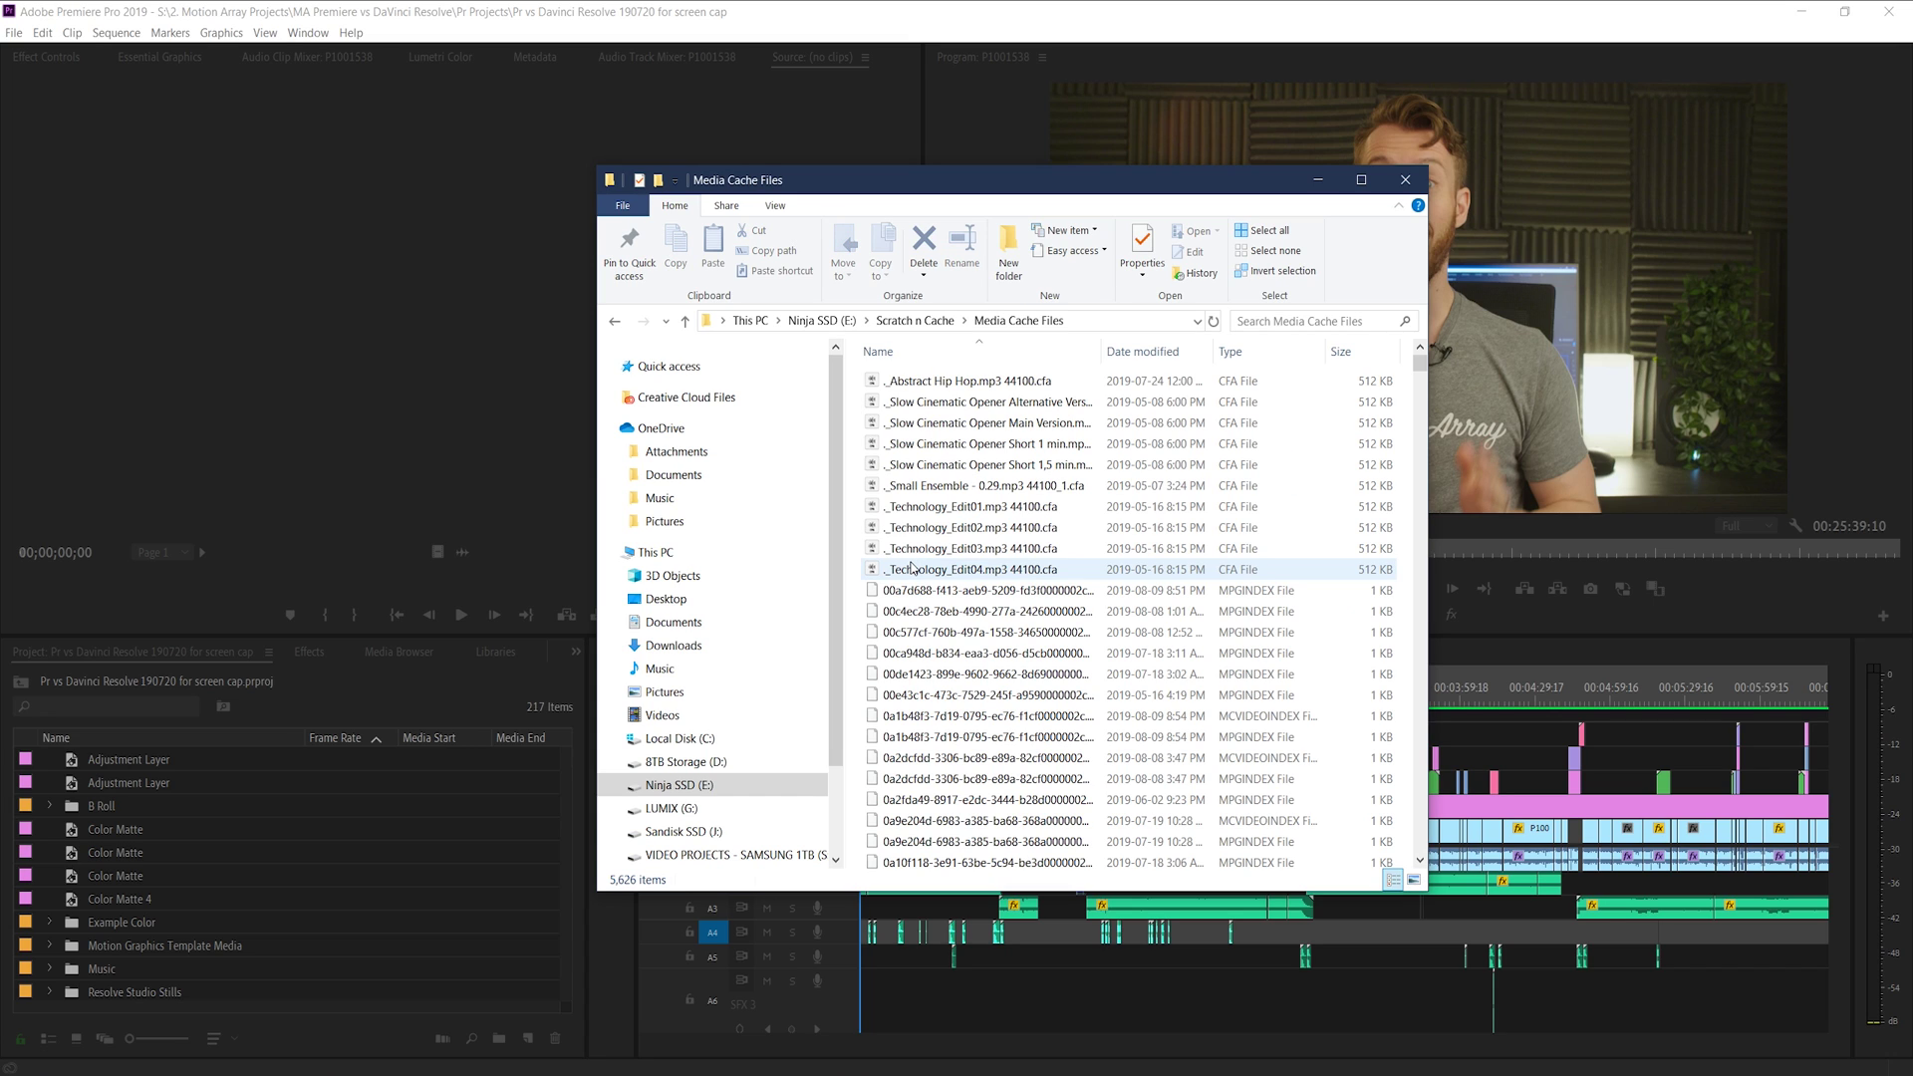
left_click_drag(1414, 367, 1413, 843)
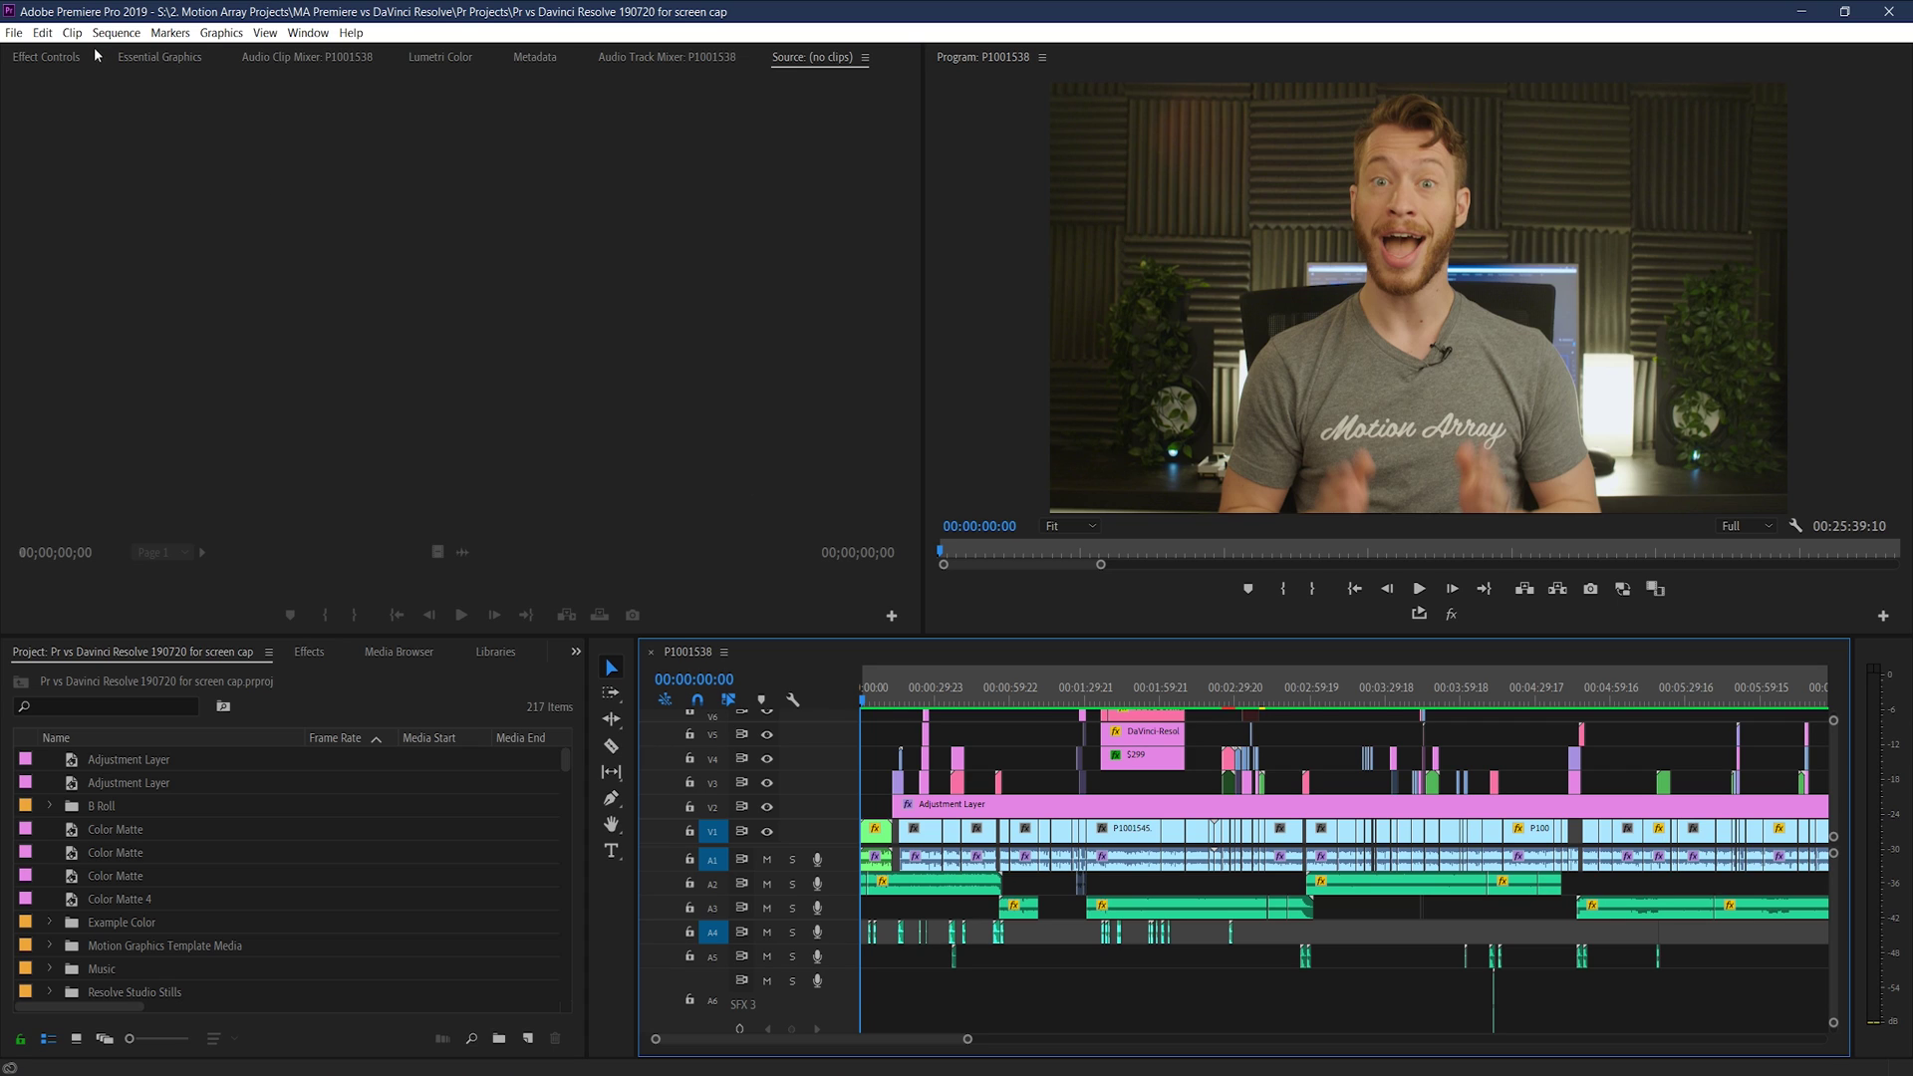
left_click(42, 31)
mouse_move(168, 551)
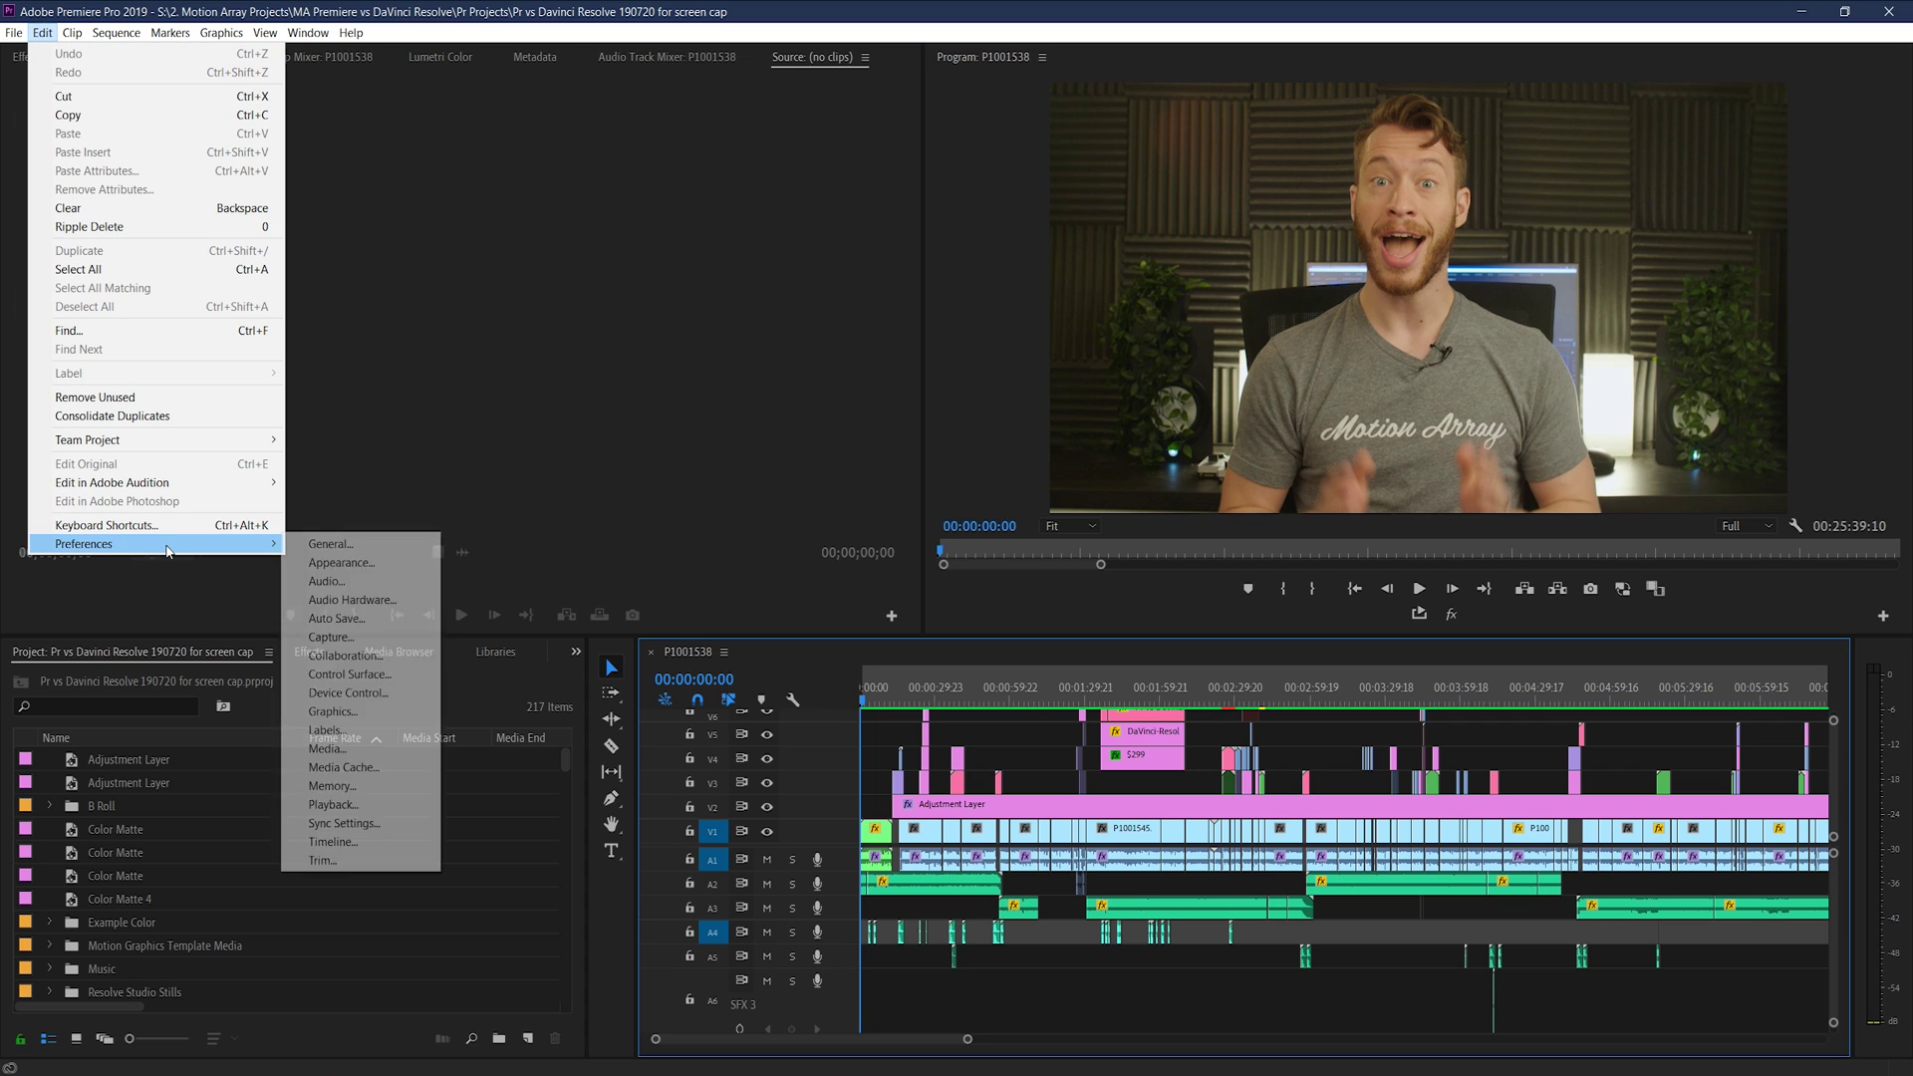
left_click(378, 765)
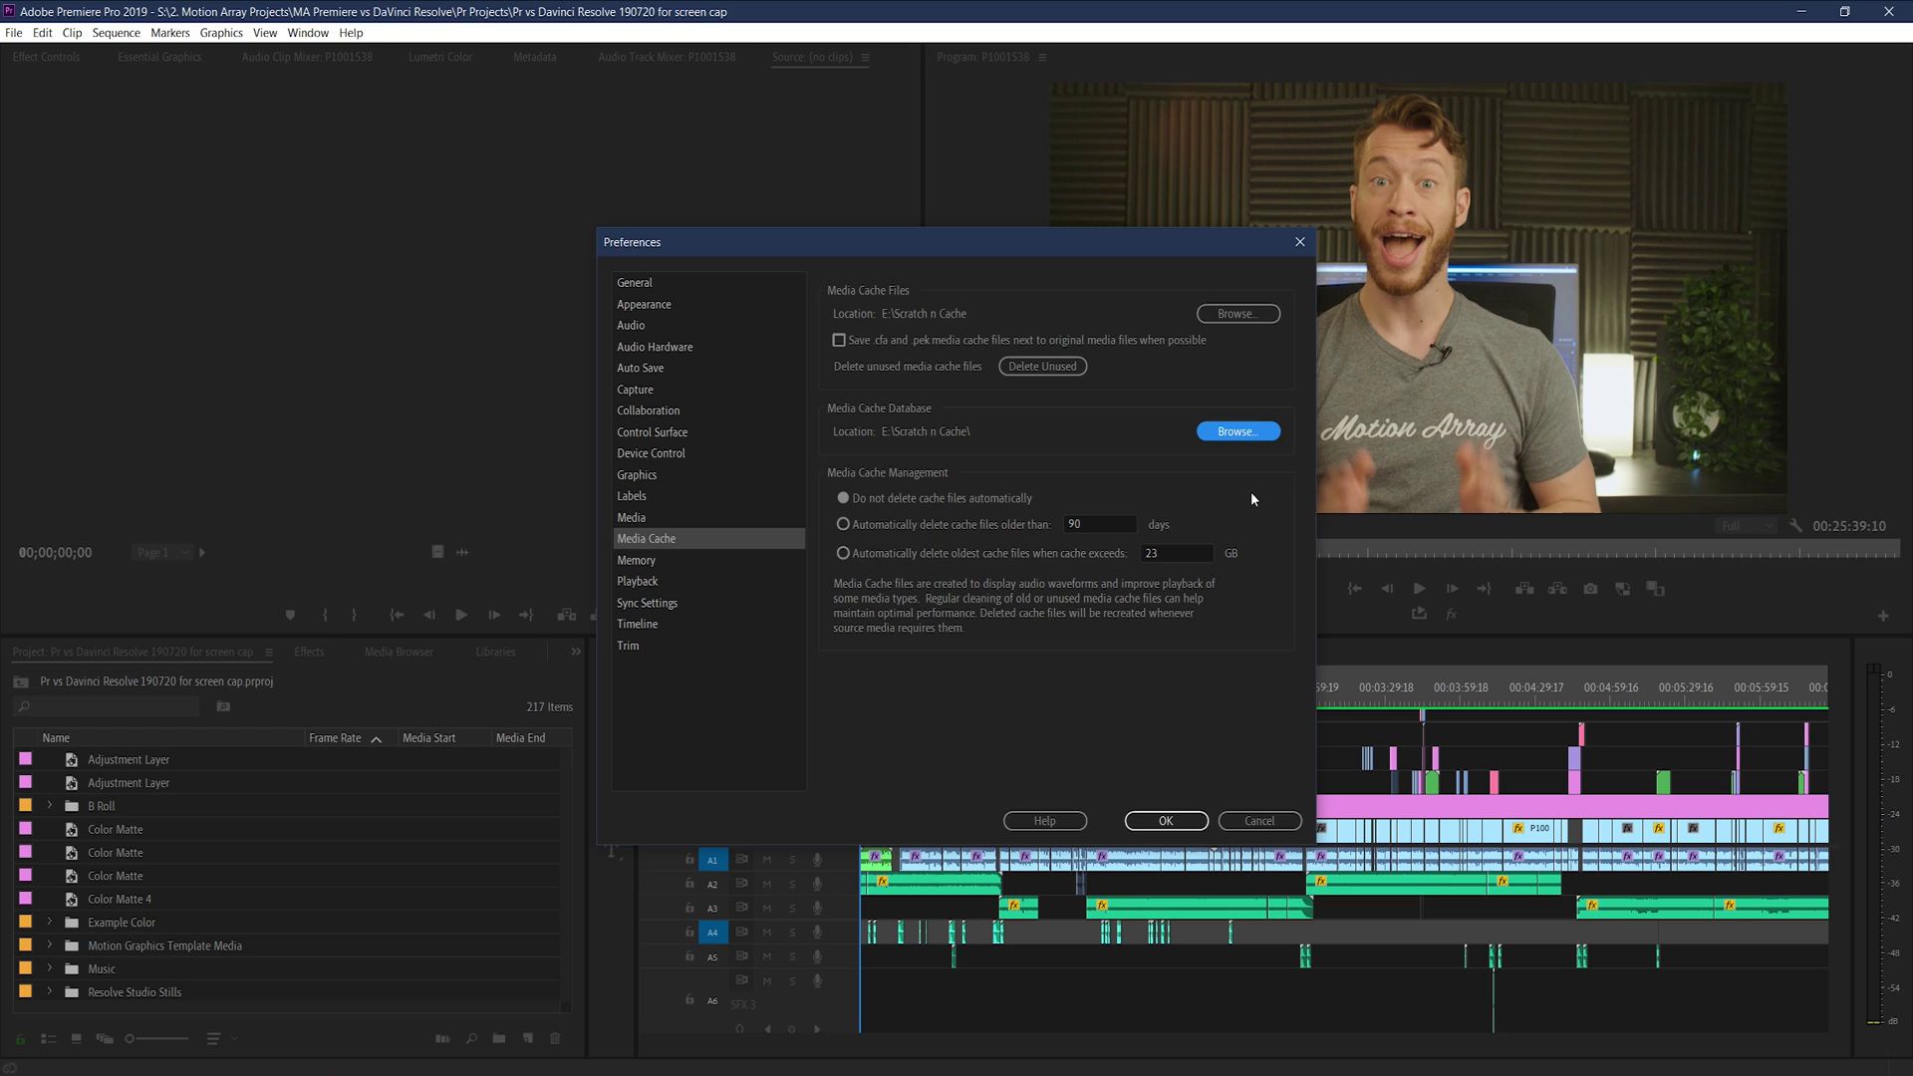
- Close Preferences and go to Adobe Premiere Pro Video Previews > Pr vs Davinci Resolve 190720.PRV. Select all 900 files
key("Escape")
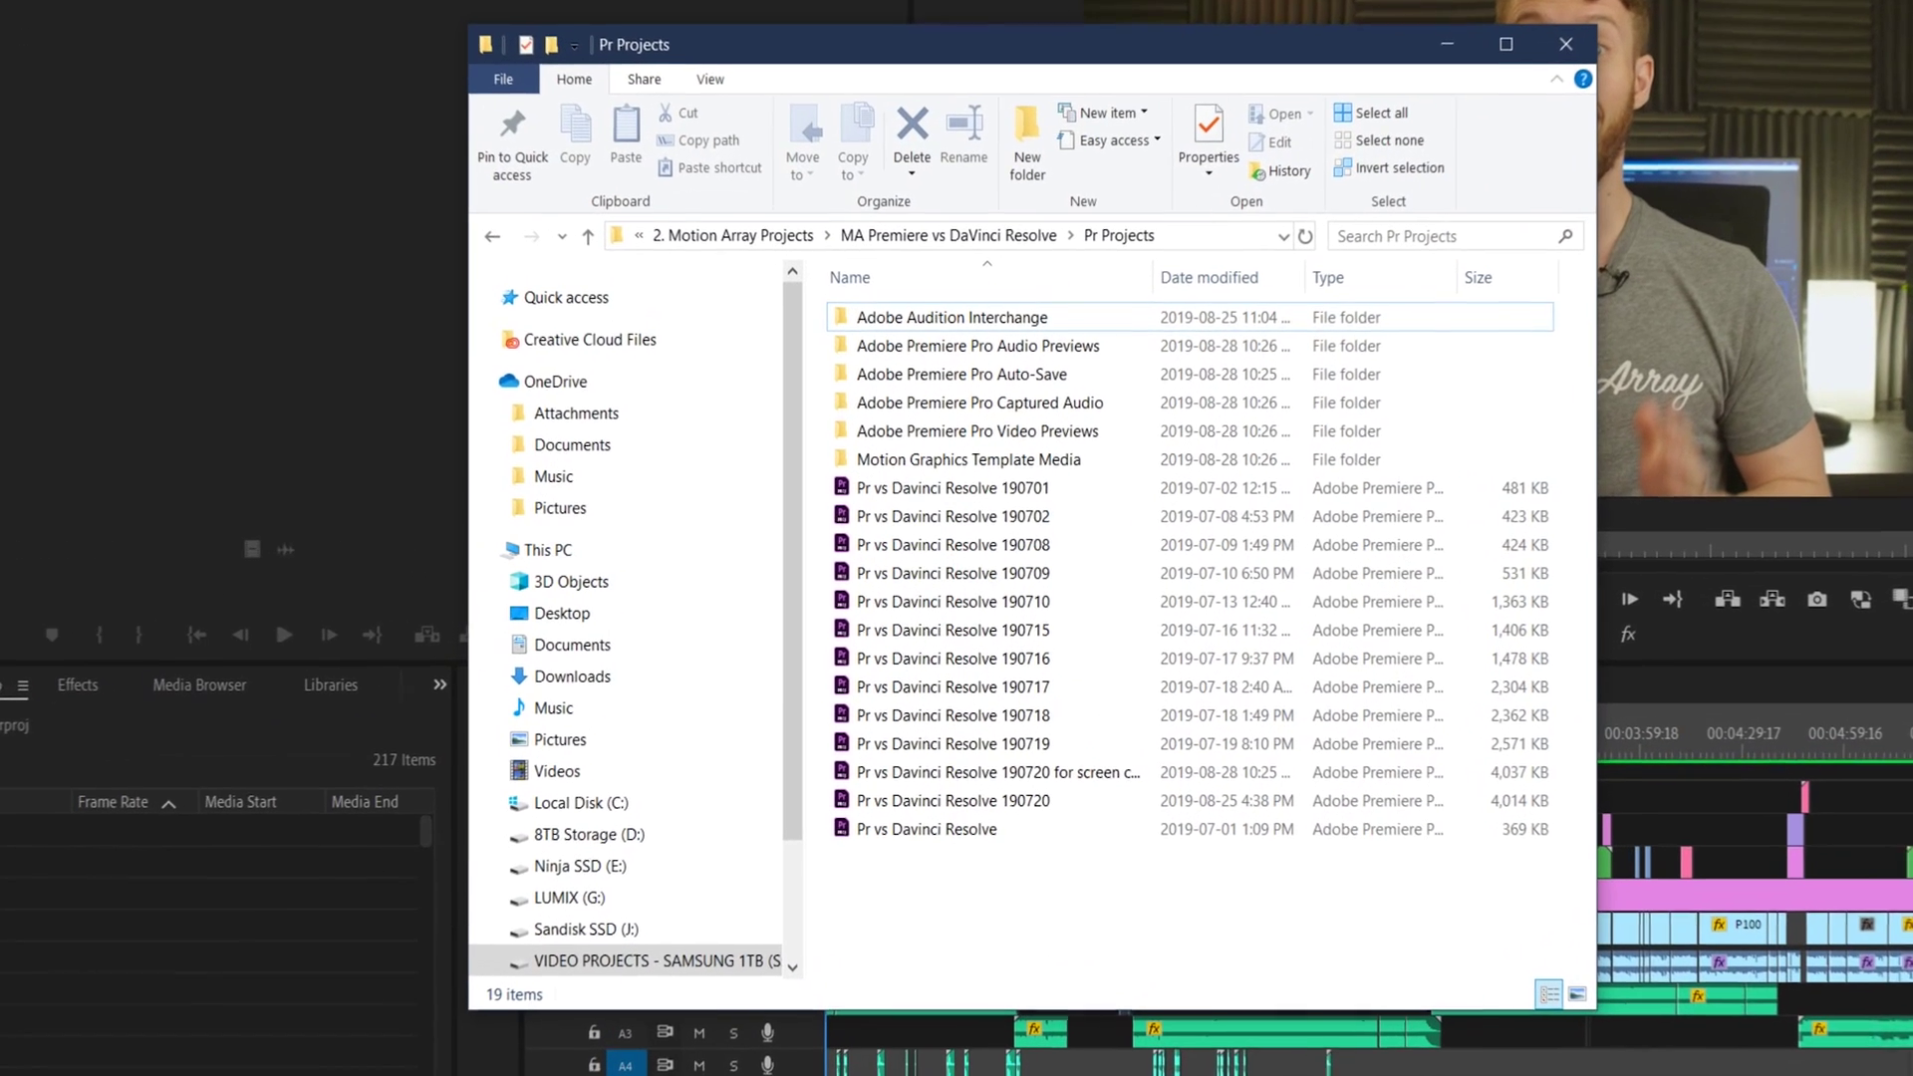
left_click(1127, 427)
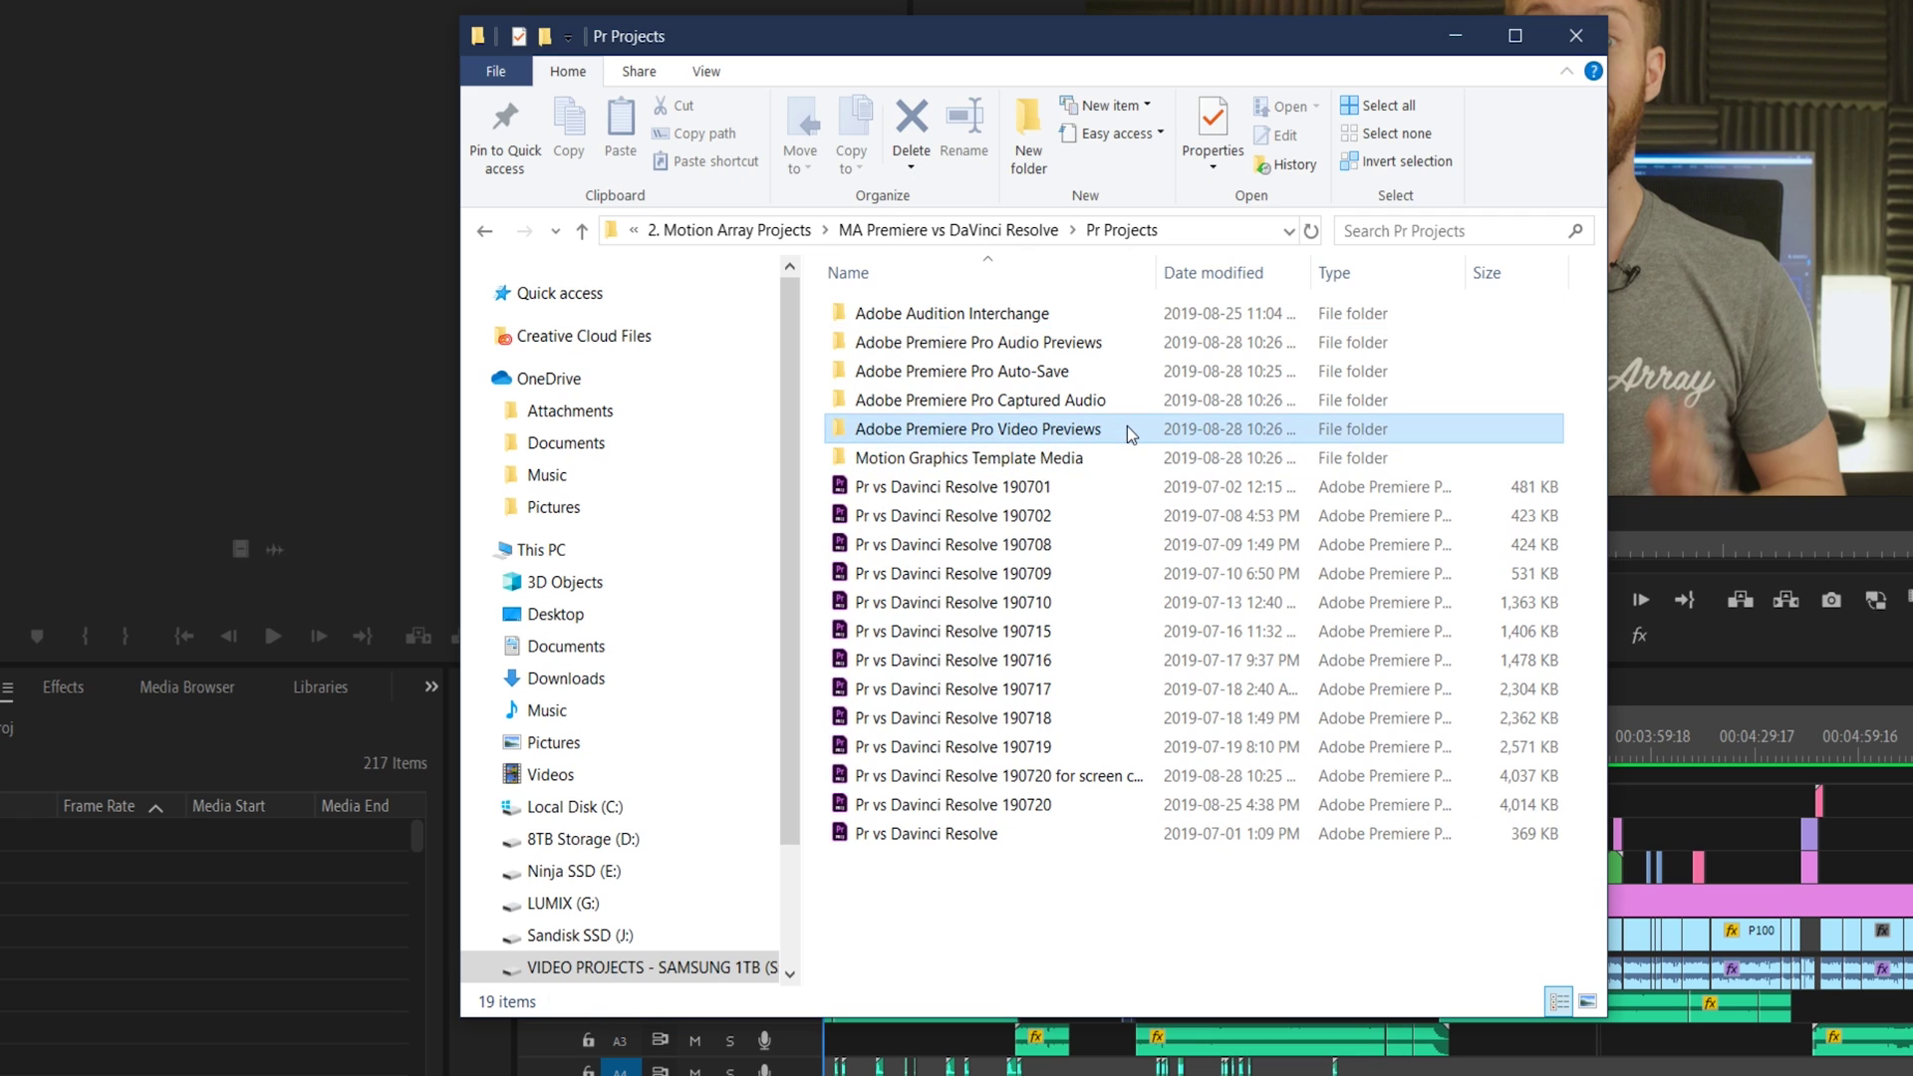
double_click(1127, 426)
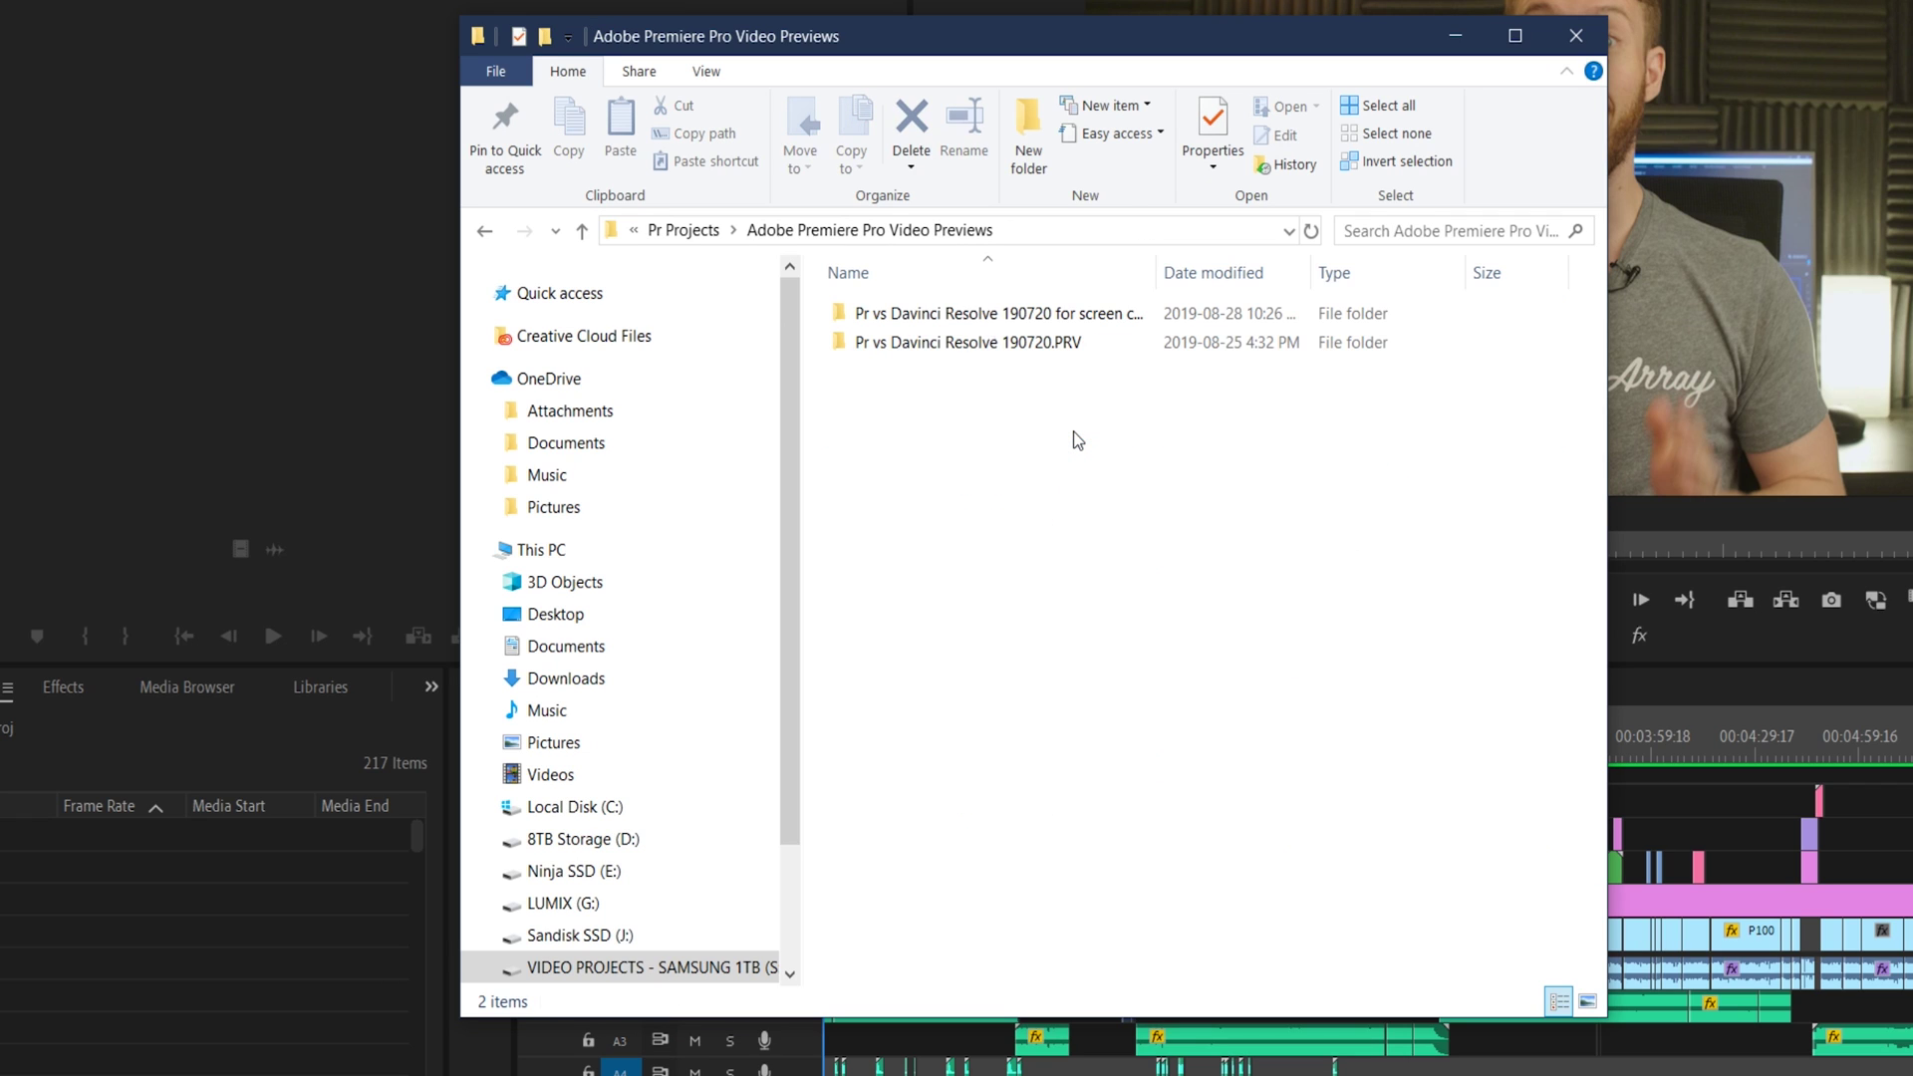
double_click(1030, 344)
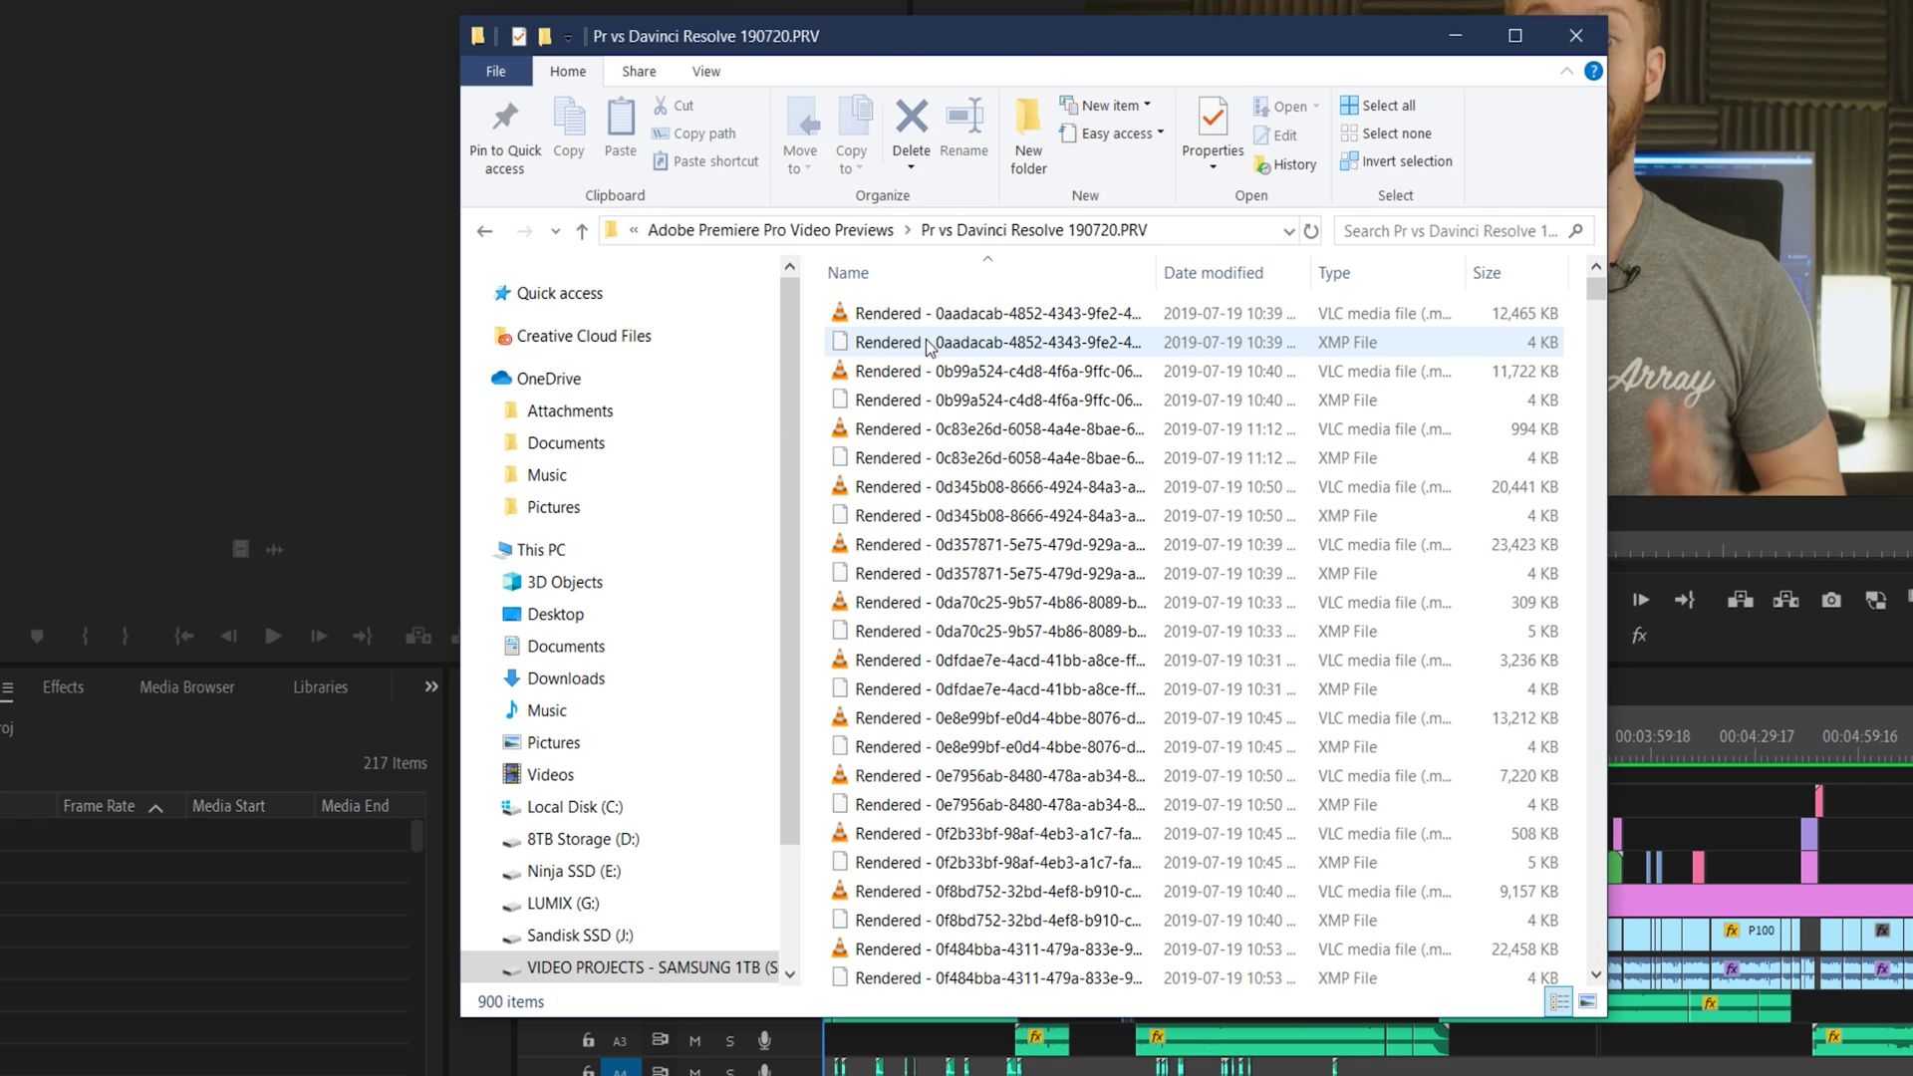
scroll(997, 543, "down", 20)
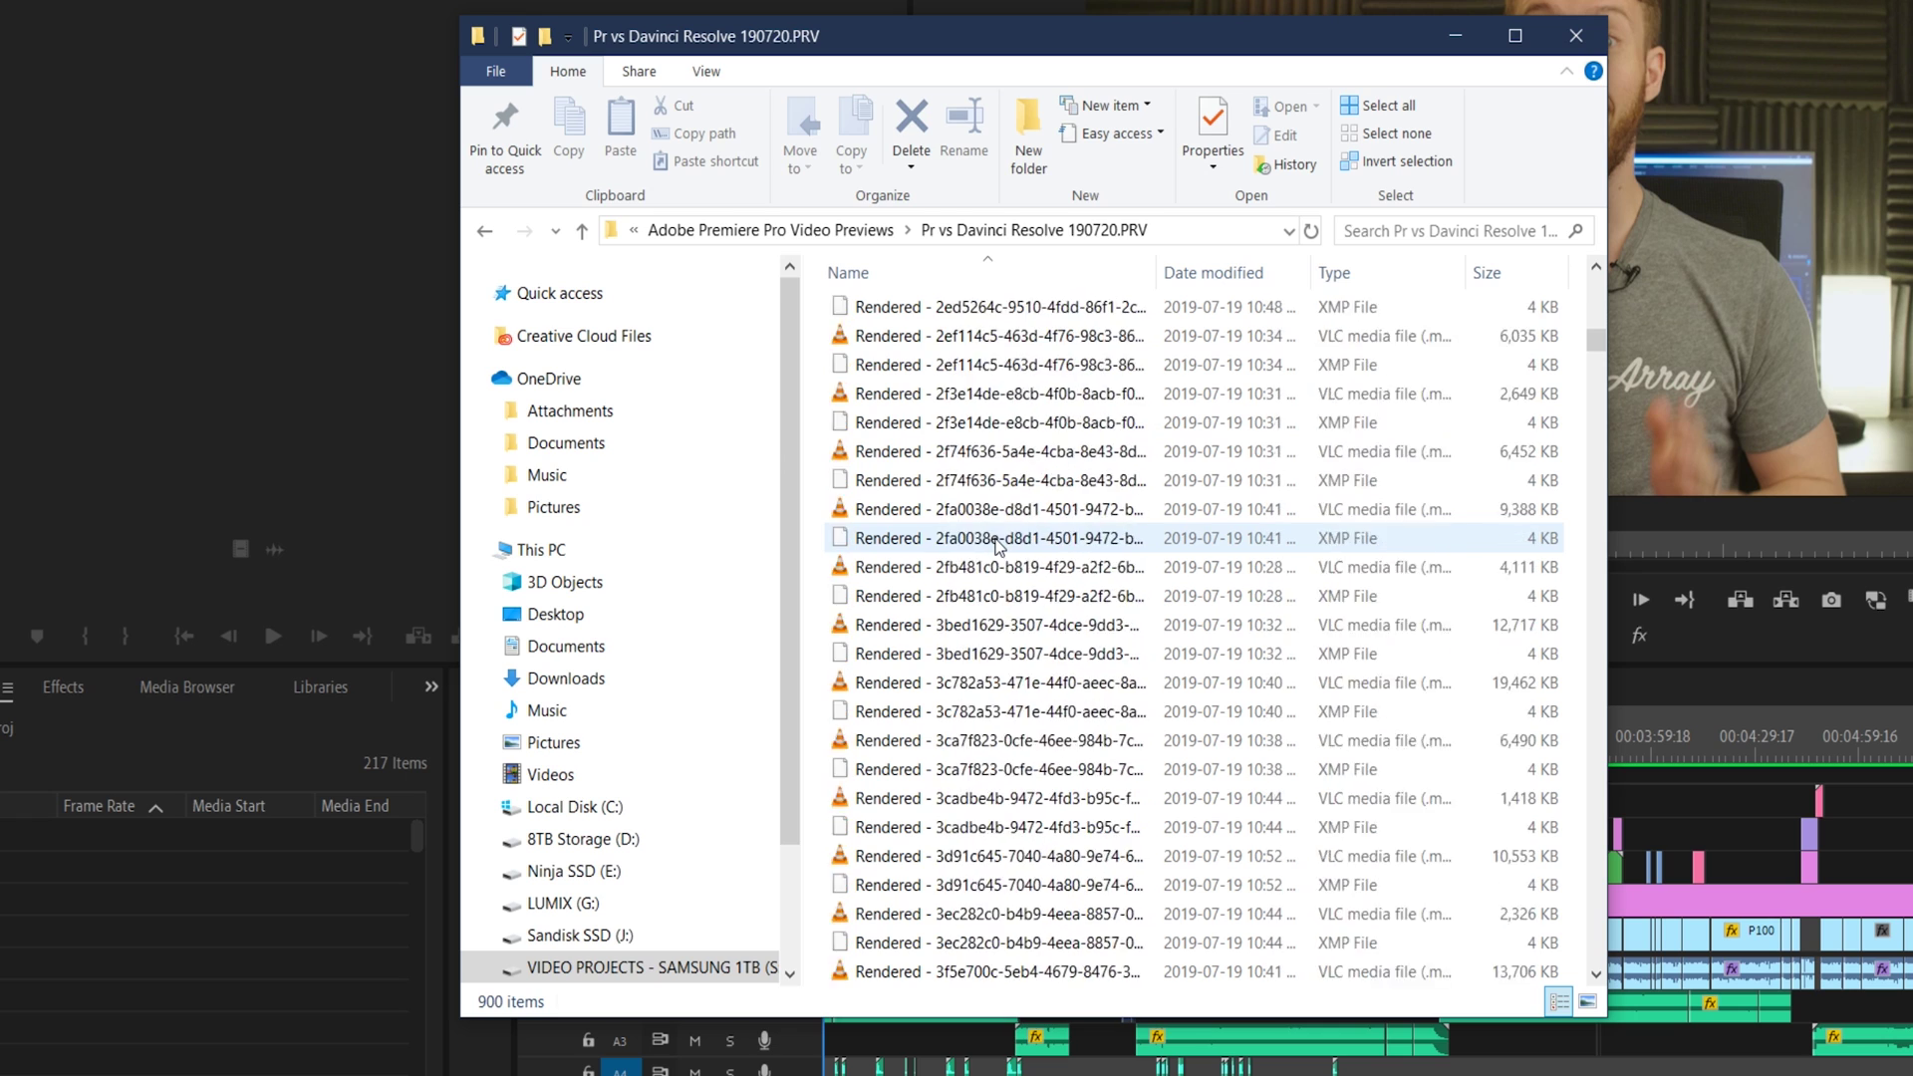
scroll(997, 543, "down", 10)
left_click(996, 543)
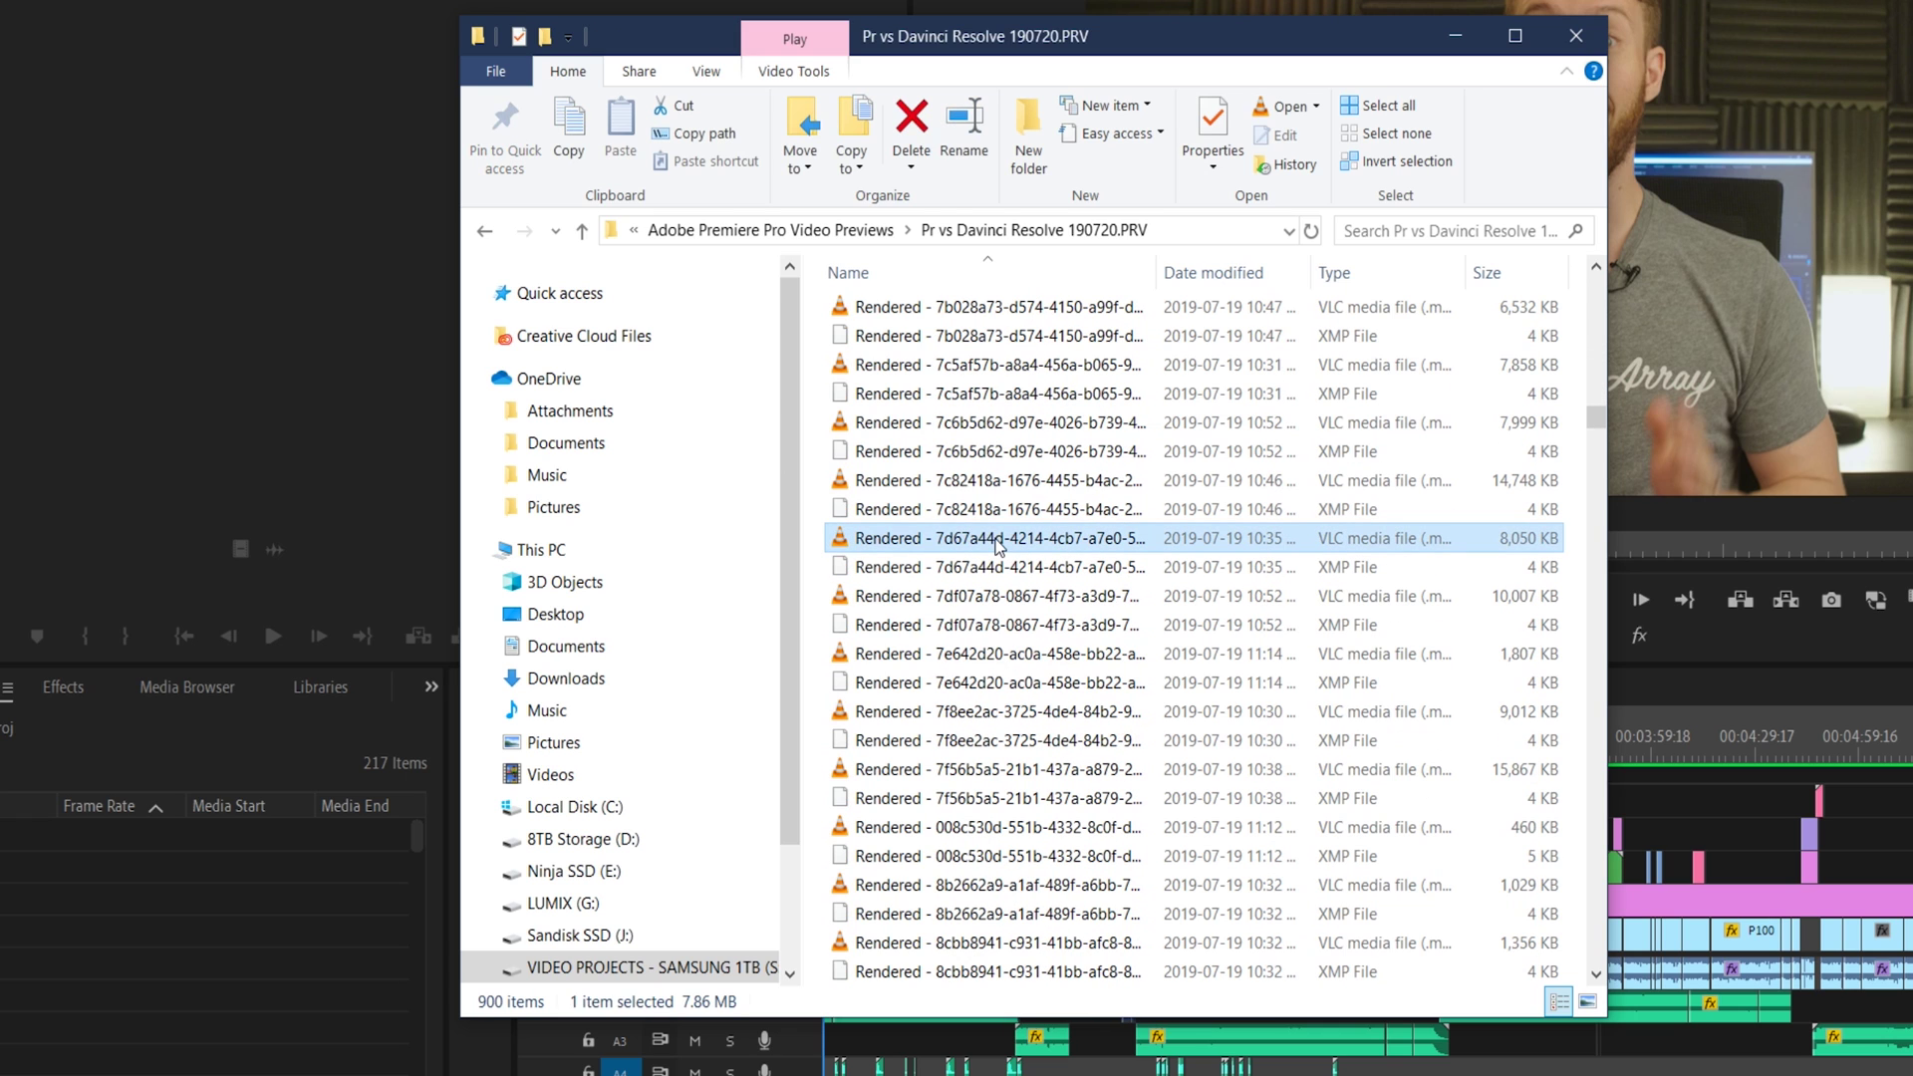
key("ctrl+a")
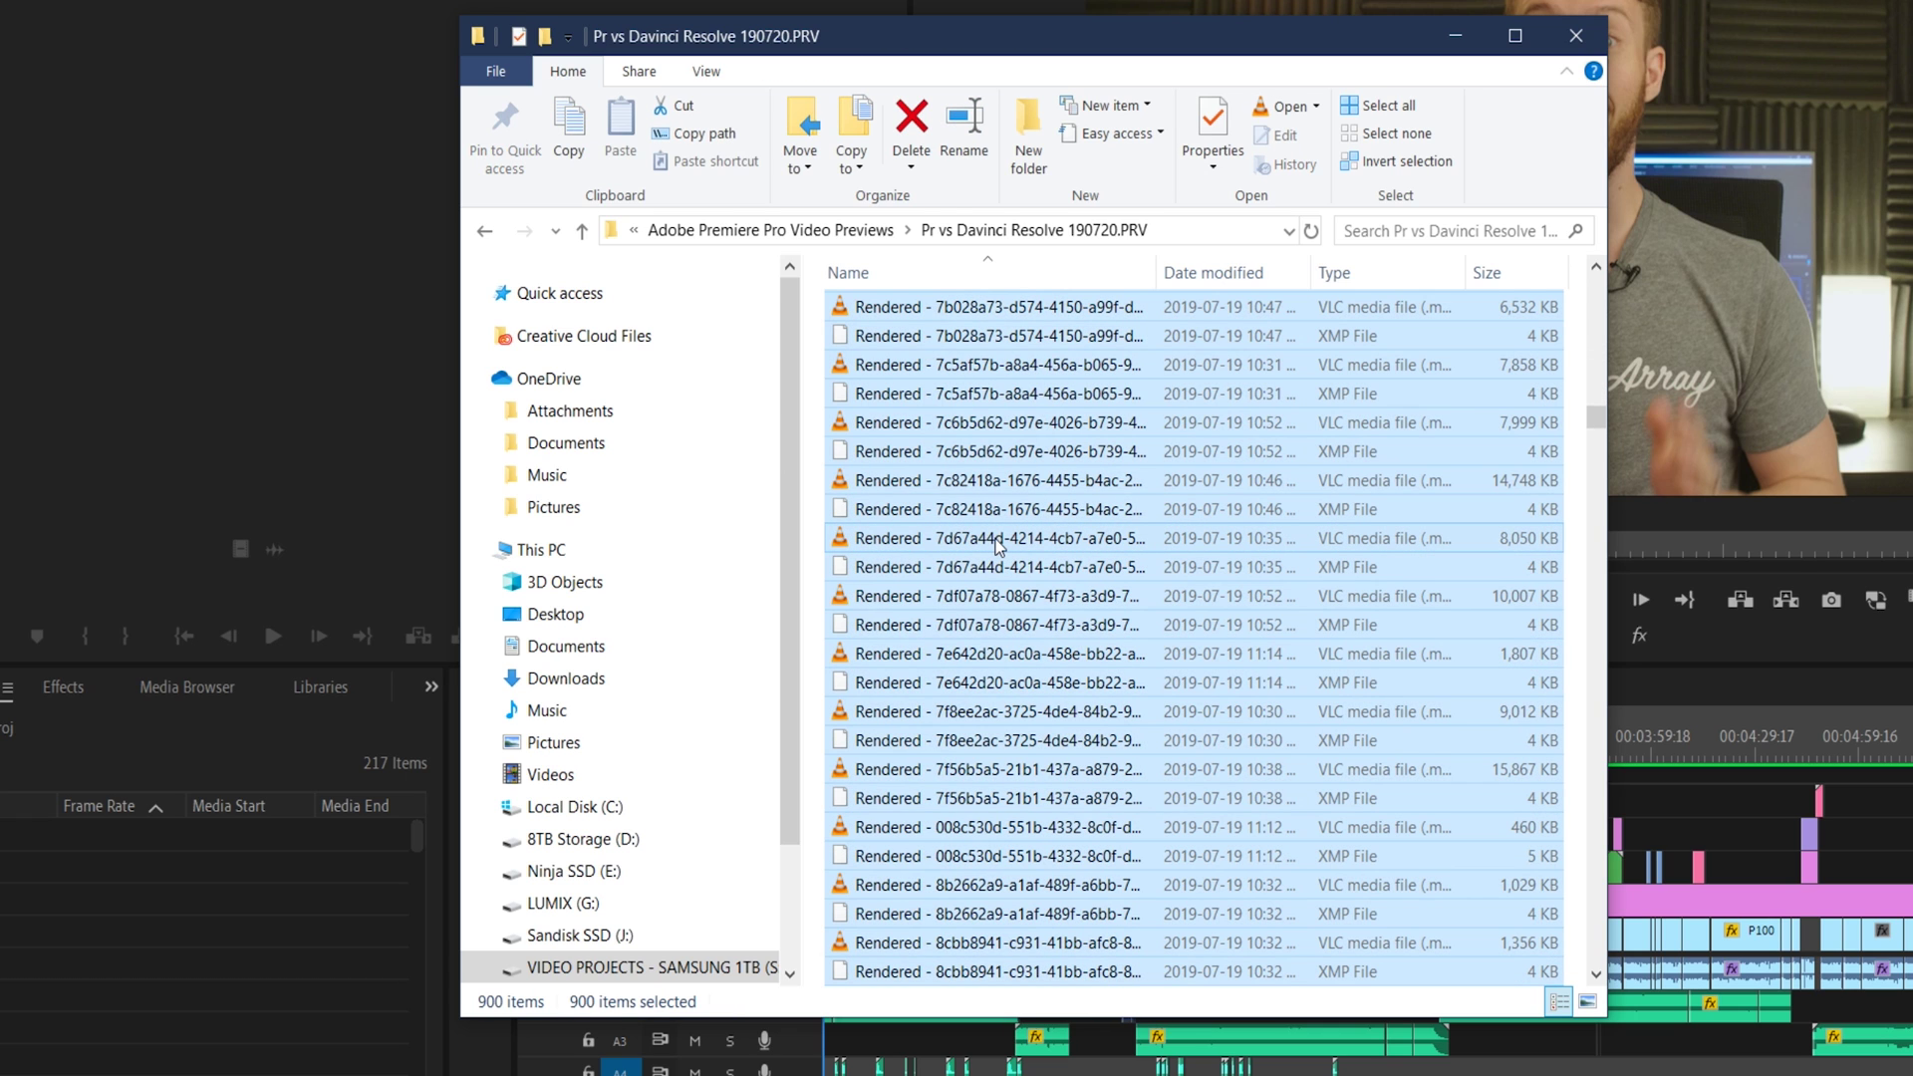
- Bring up the delete options for the 900 selected preview files in Pr vs Davinci Resolve 190720.PRV
right_click(996, 543)
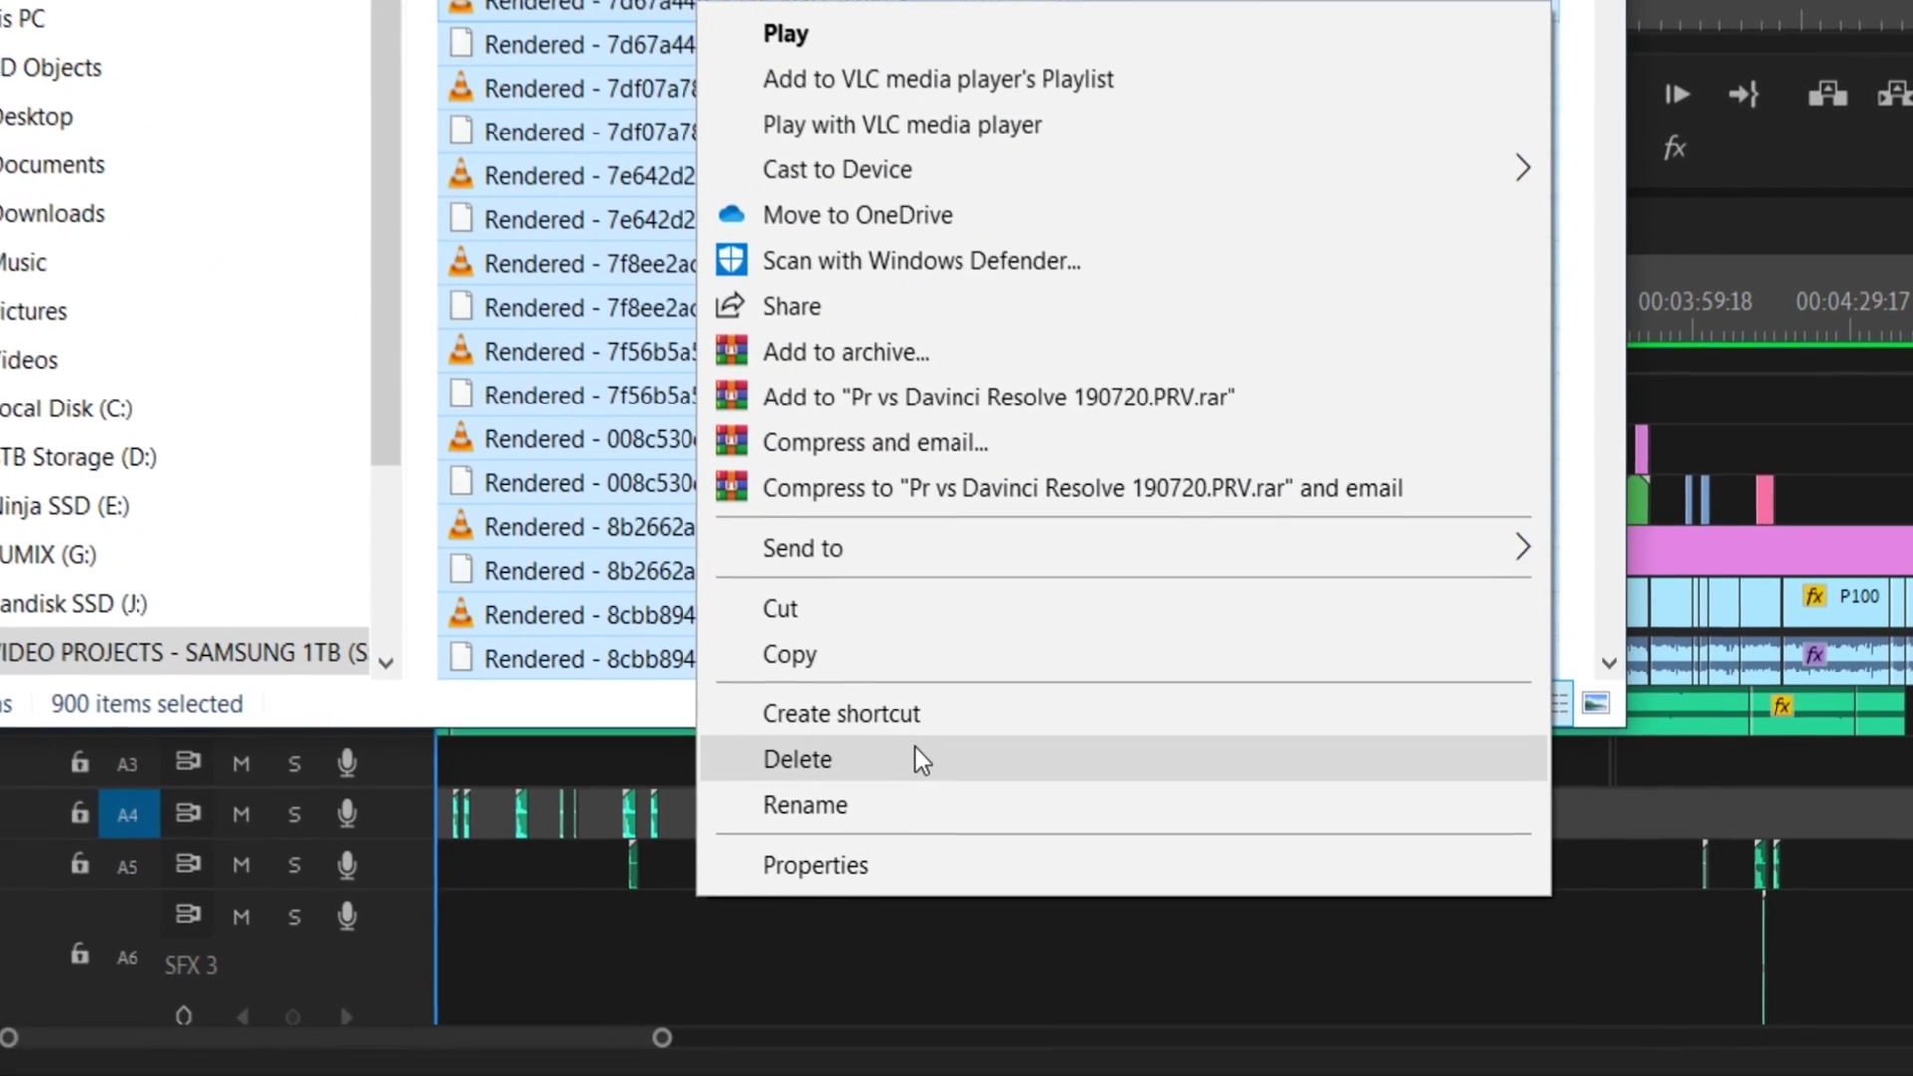